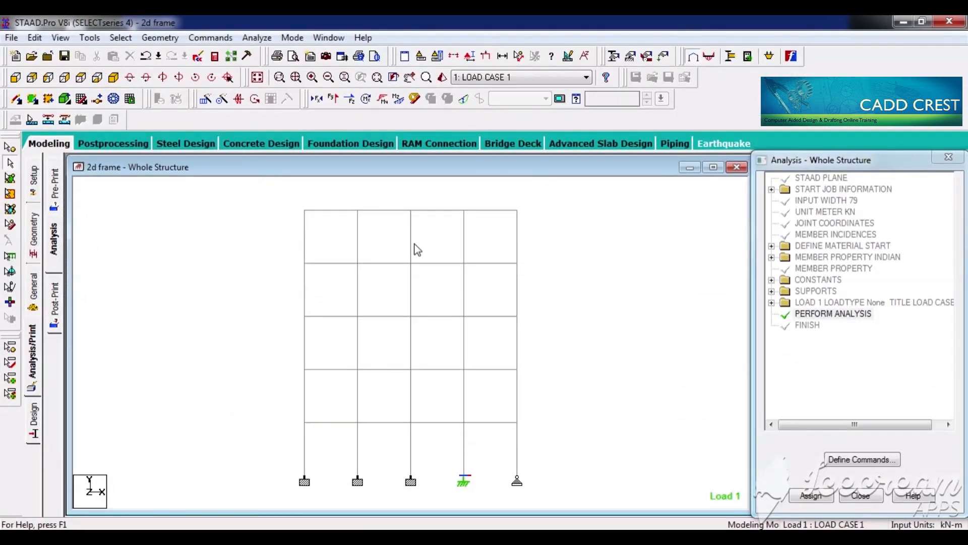
# Step: Open the postprocessing results for load case 1, display the support reactions and select the frame's rightmost support
pyautogui.click(105, 158)
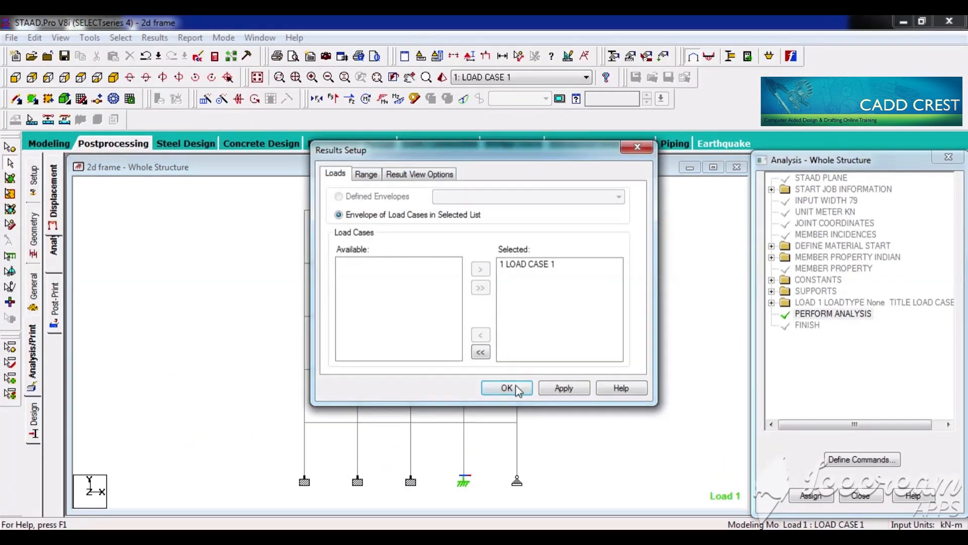
pyautogui.click(518, 389)
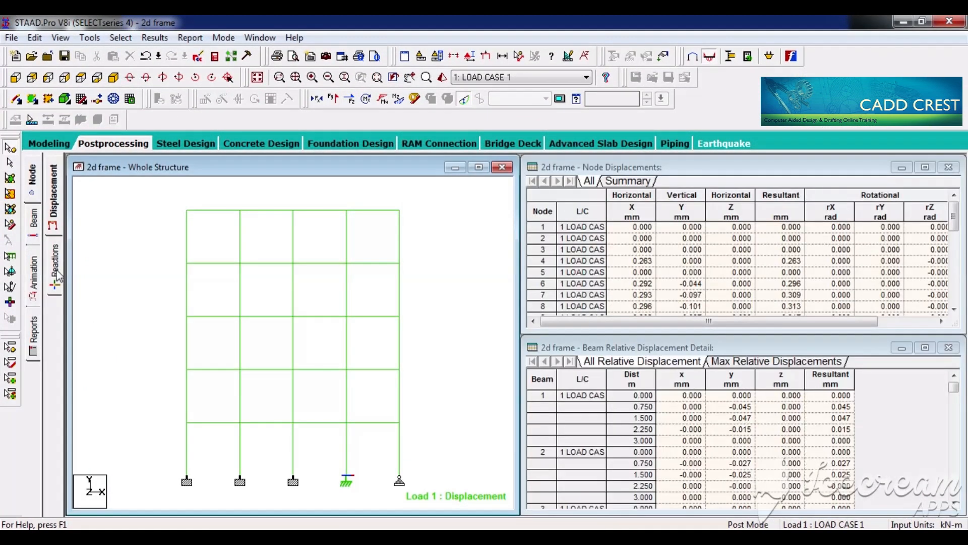
pyautogui.click(56, 272)
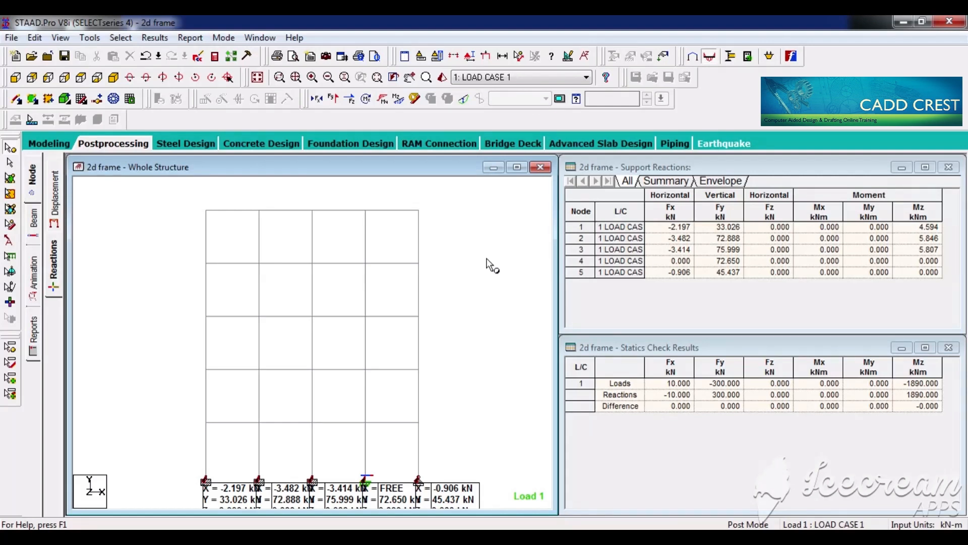
pyautogui.click(420, 479)
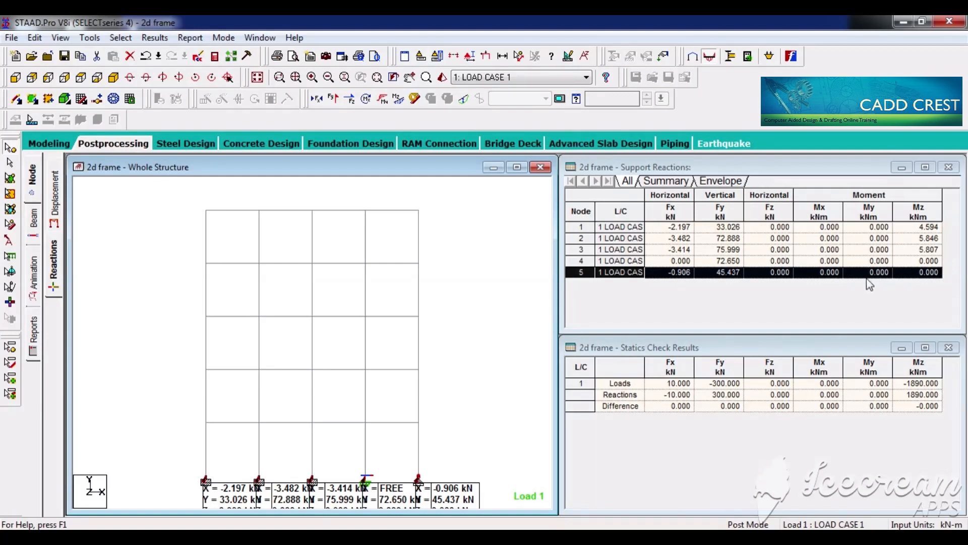
# Step: Maximize the structure view and move the reaction labels of the first, fifth and fourth supports apart, clear of the frame
pyautogui.click(517, 167)
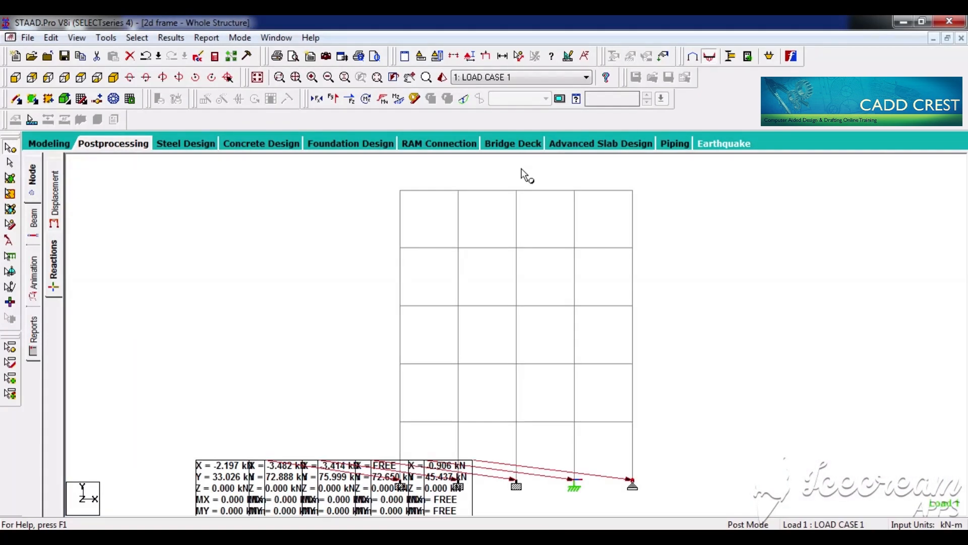
pyautogui.click(410, 77)
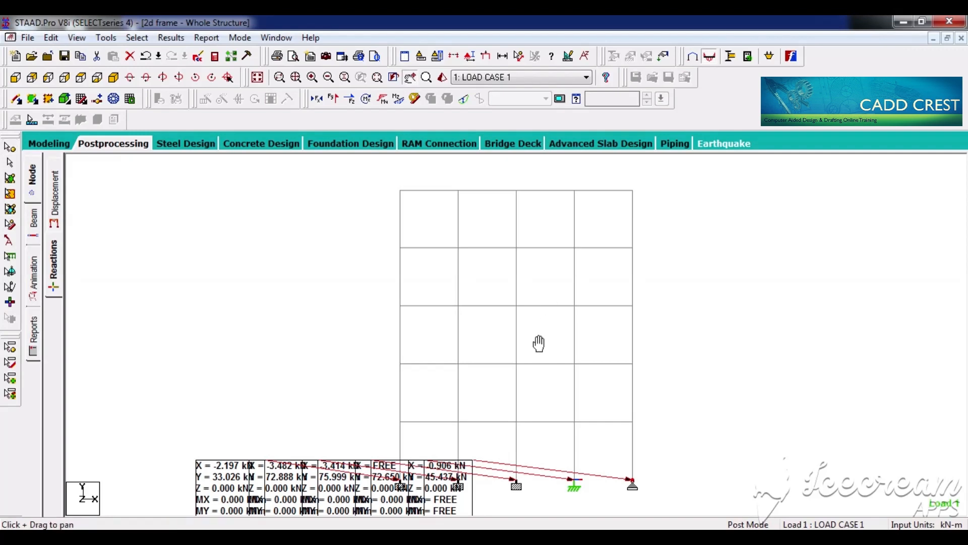
pyautogui.moveTo(538, 344); pyautogui.dragTo(557, 313)
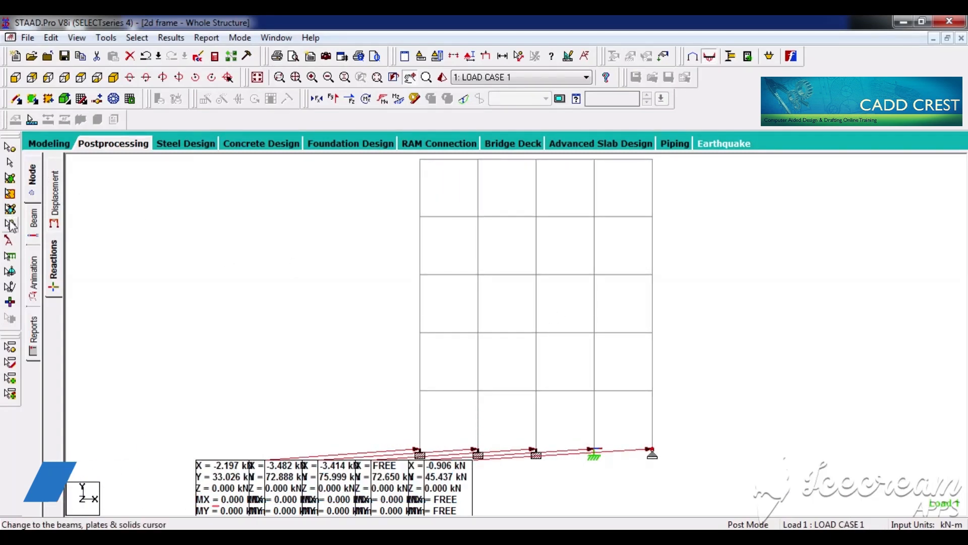
pyautogui.click(11, 243)
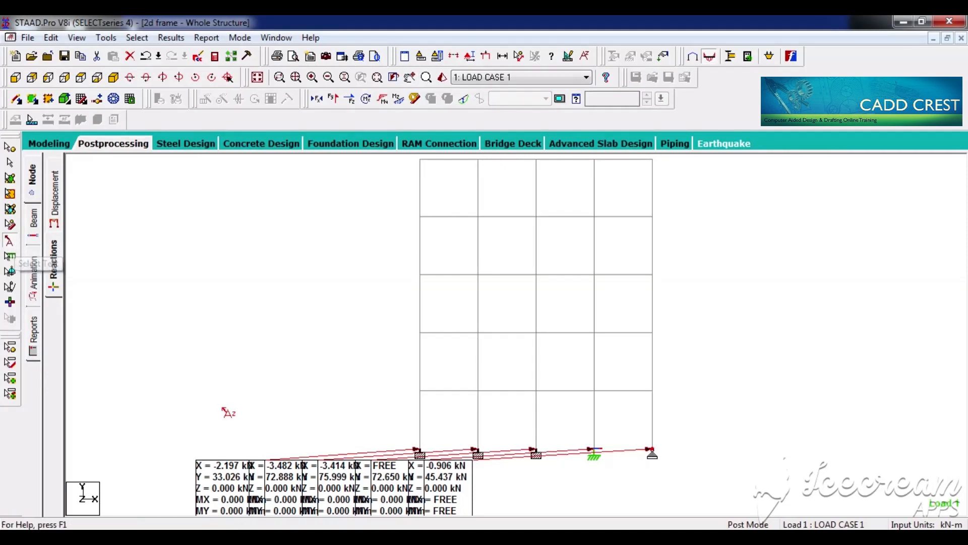
pyautogui.moveTo(232, 478); pyautogui.dragTo(232, 424)
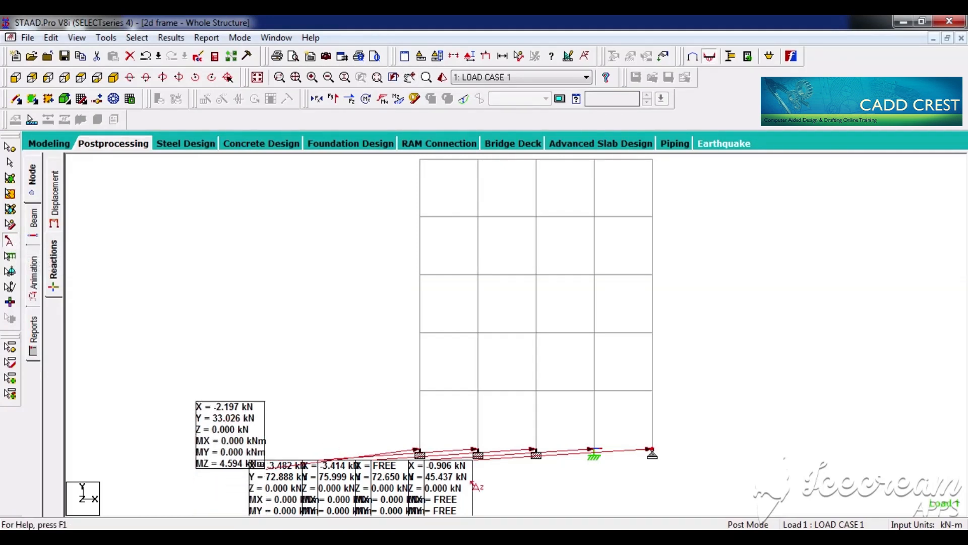
pyautogui.moveTo(457, 491); pyautogui.dragTo(819, 344)
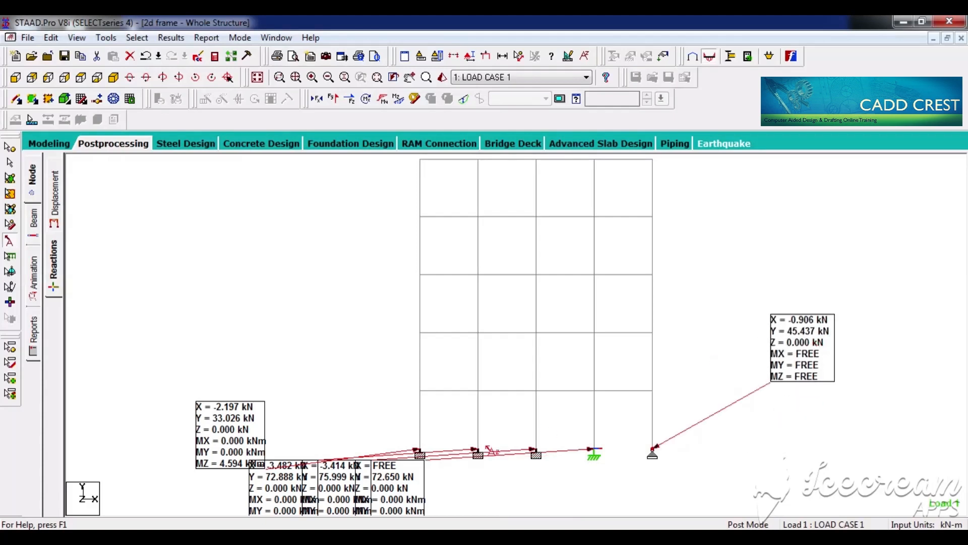
pyautogui.moveTo(406, 491); pyautogui.dragTo(750, 482)
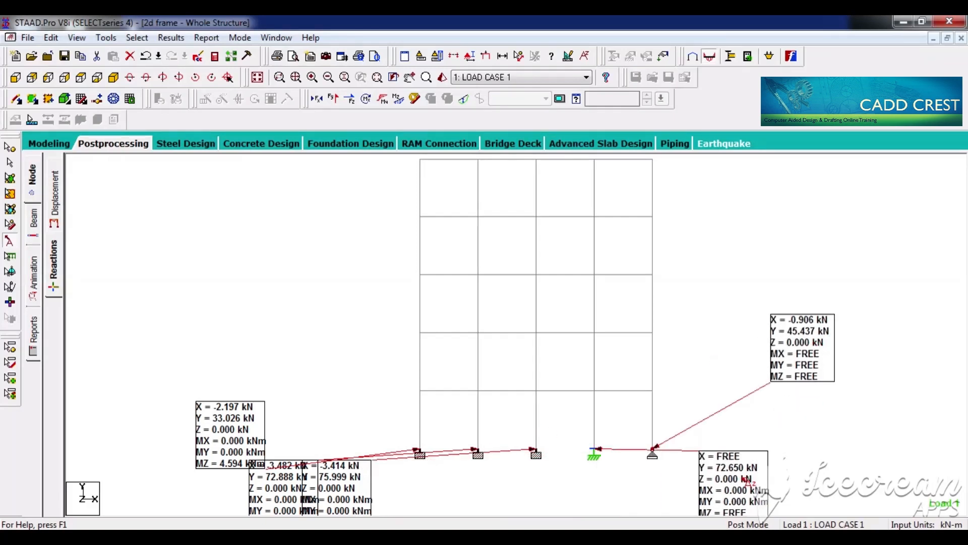
# Step: Separate the reaction labels of the second and third supports, placing each below the frame near its support
pyautogui.moveTo(353, 492); pyautogui.dragTo(579, 471)
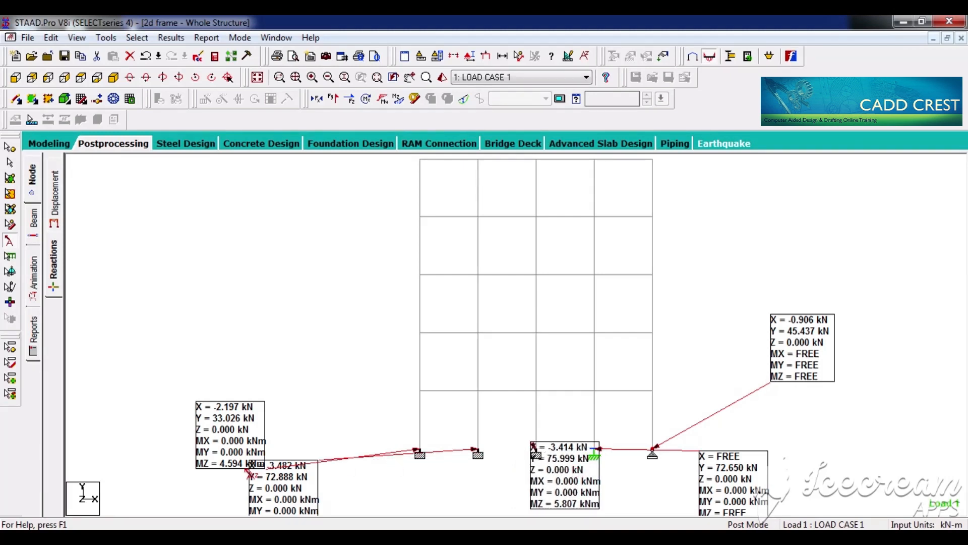
pyautogui.moveTo(283, 494); pyautogui.dragTo(427, 490)
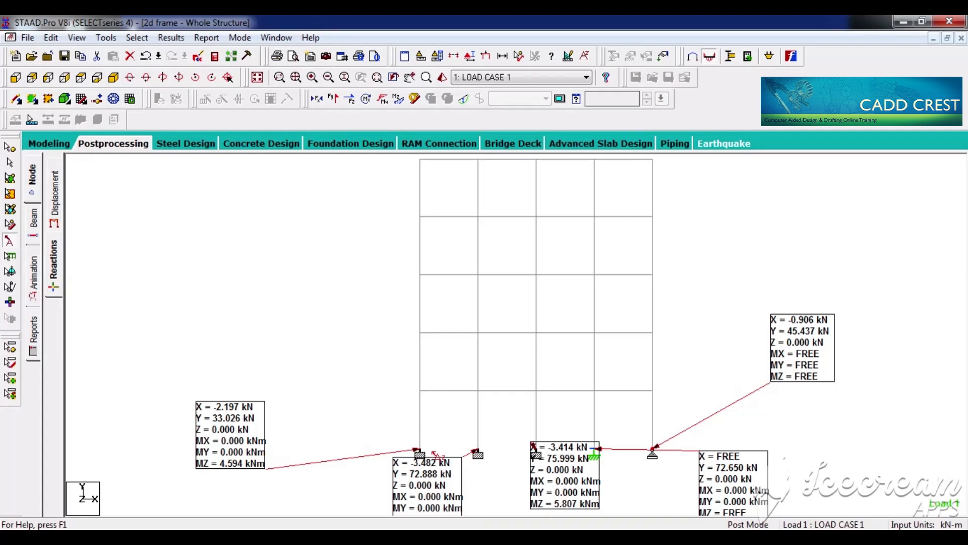
pyautogui.moveTo(437, 486); pyautogui.dragTo(368, 478)
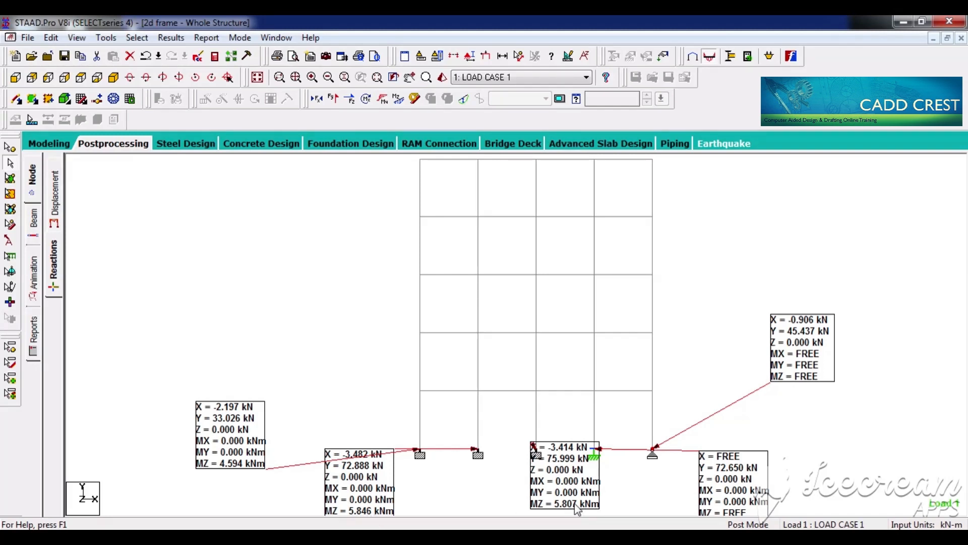
pyautogui.click(8, 242)
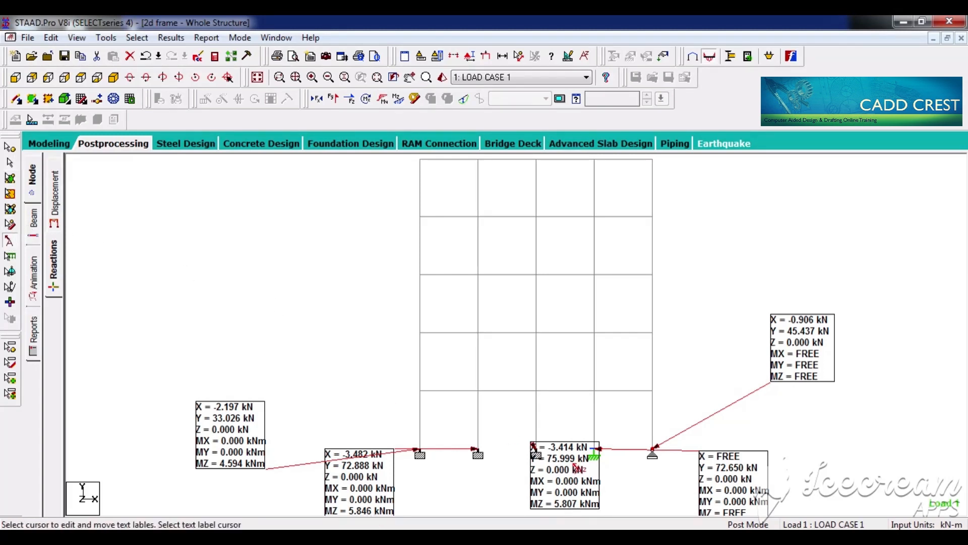
pyautogui.moveTo(578, 469); pyautogui.dragTo(525, 474)
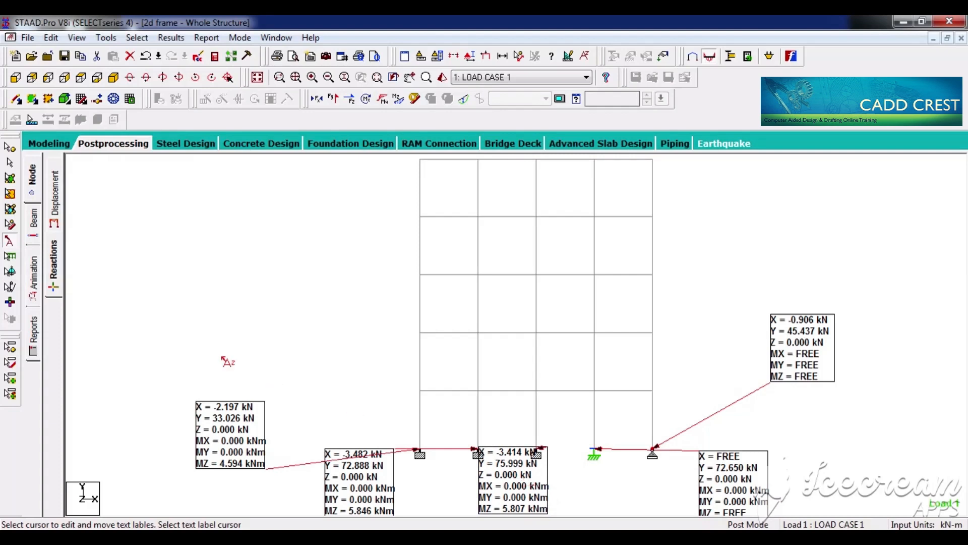
pyautogui.click(10, 163)
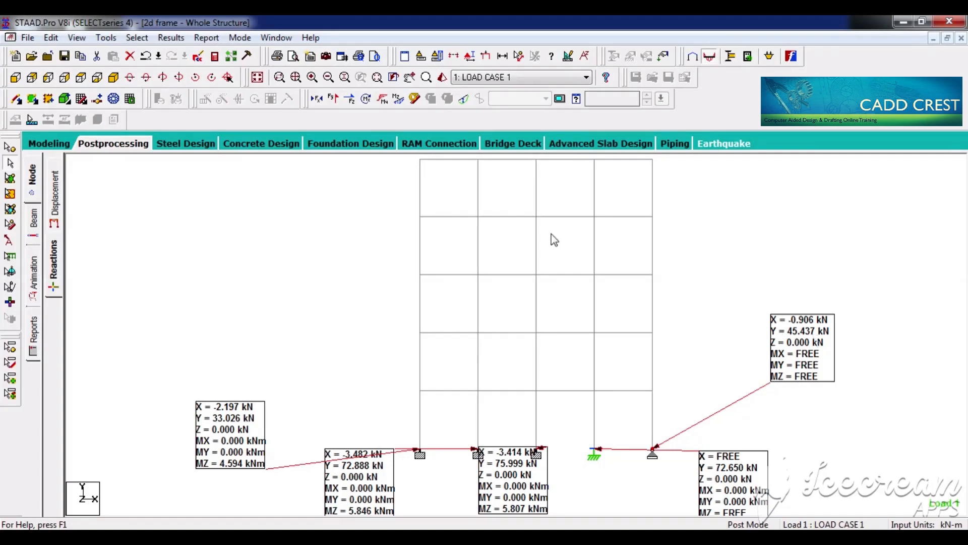
# Step: Return to Modeling mode and switch to the Notepad notes to review the statics and load data check item before selfweight
pyautogui.click(53, 145)
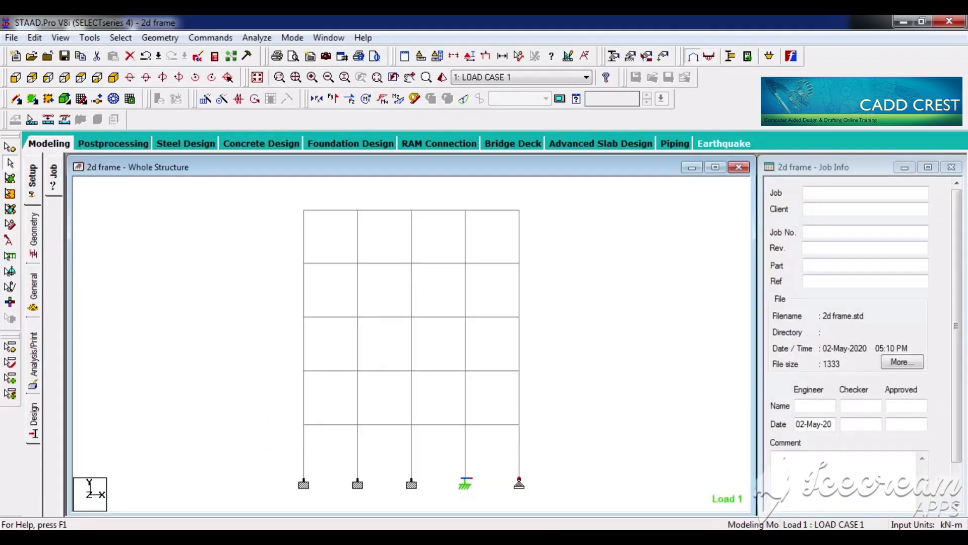
pyautogui.click(374, 539)
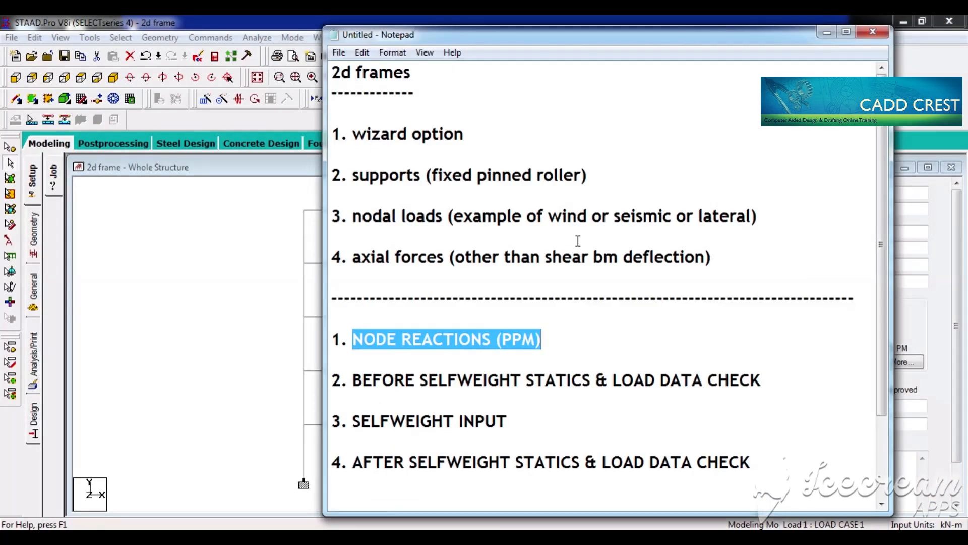
pyautogui.click(551, 342)
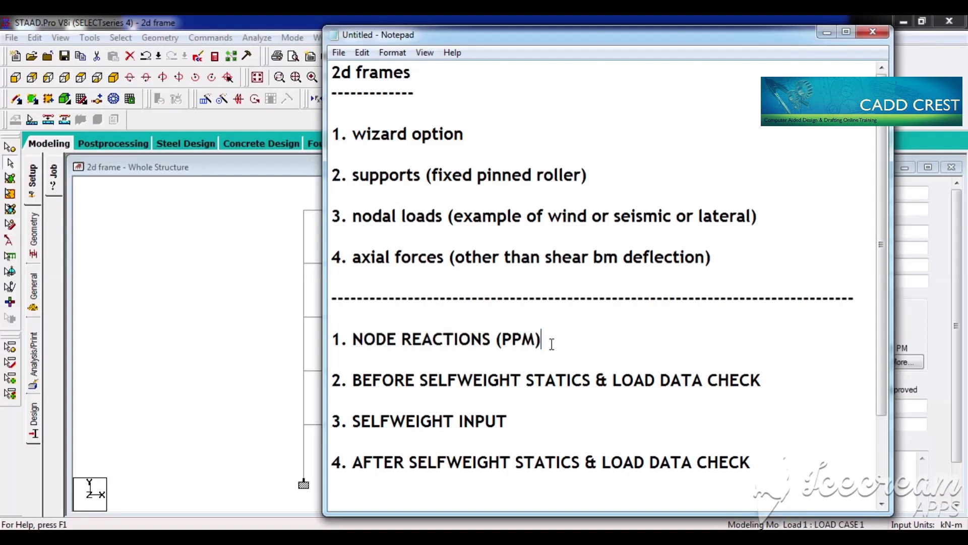
pyautogui.click(355, 382)
pyautogui.moveTo(526, 381); pyautogui.dragTo(703, 380)
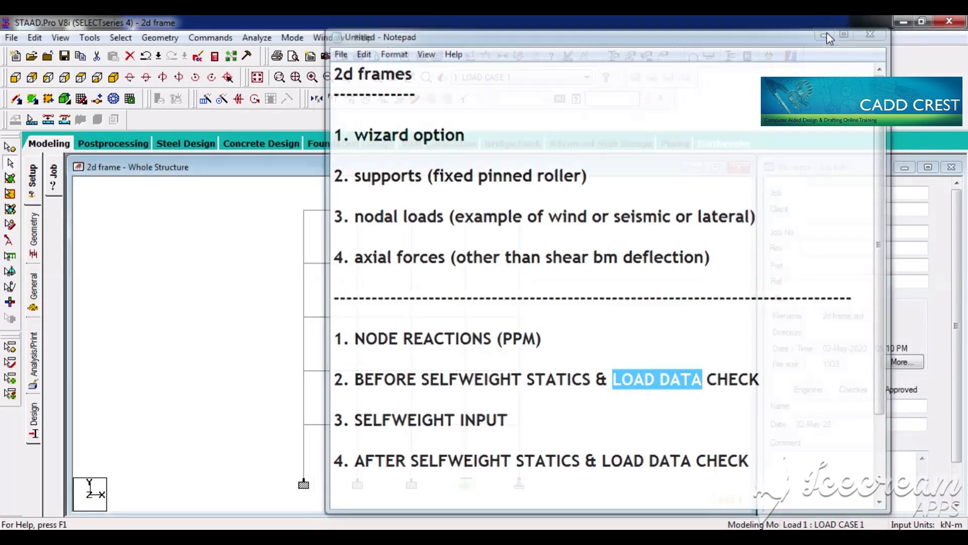
pyautogui.click(828, 33)
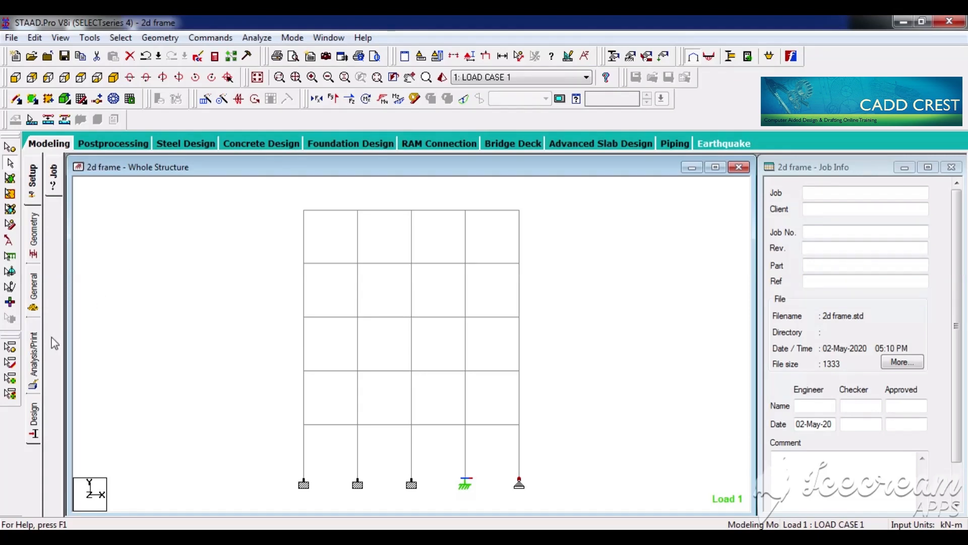
# Step: Add a Perform Analysis command with the Load Data print option
pyautogui.click(34, 356)
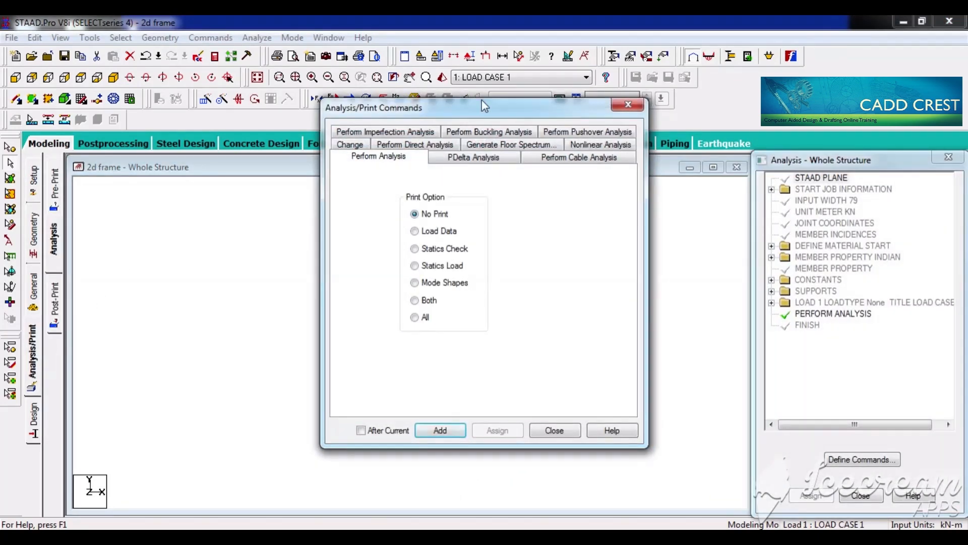
pyautogui.moveTo(485, 107); pyautogui.dragTo(483, 117)
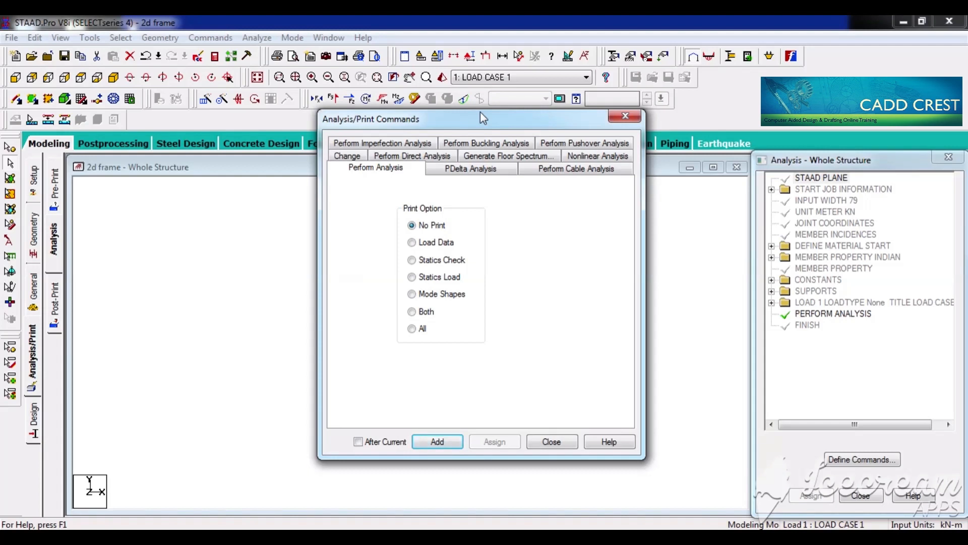
pyautogui.moveTo(480, 112); pyautogui.dragTo(483, 119)
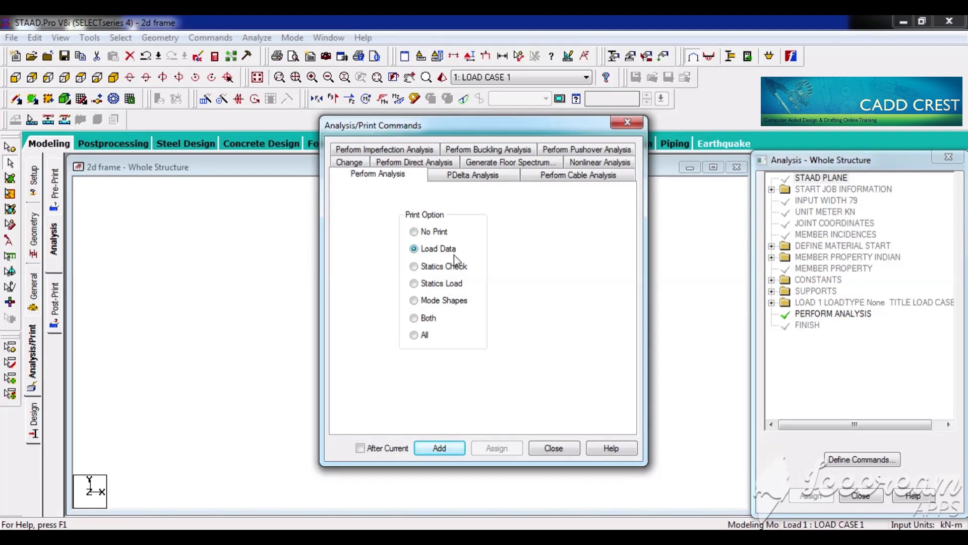
pyautogui.click(450, 447)
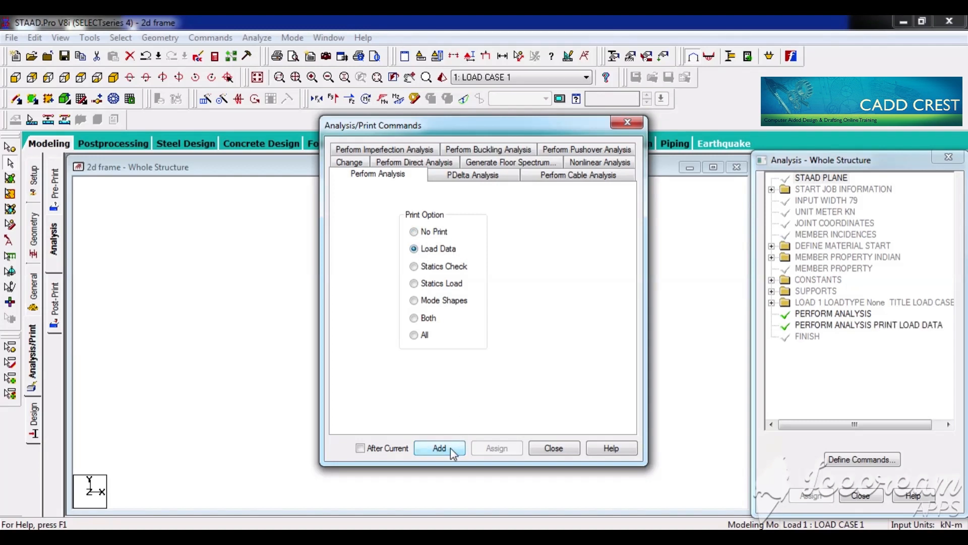
pyautogui.click(553, 448)
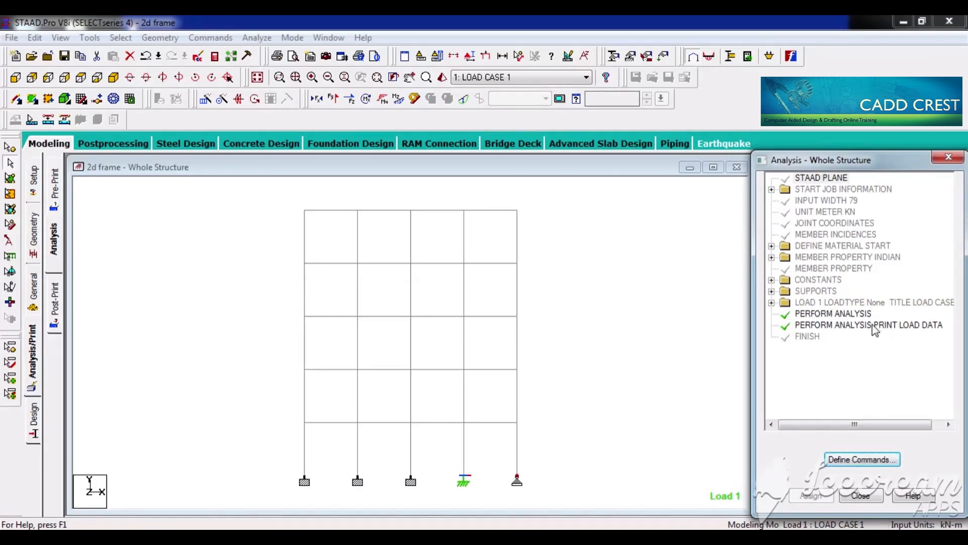
# Step: Delete the plain PERFORM ANALYSIS command that has no print option
pyautogui.click(846, 314)
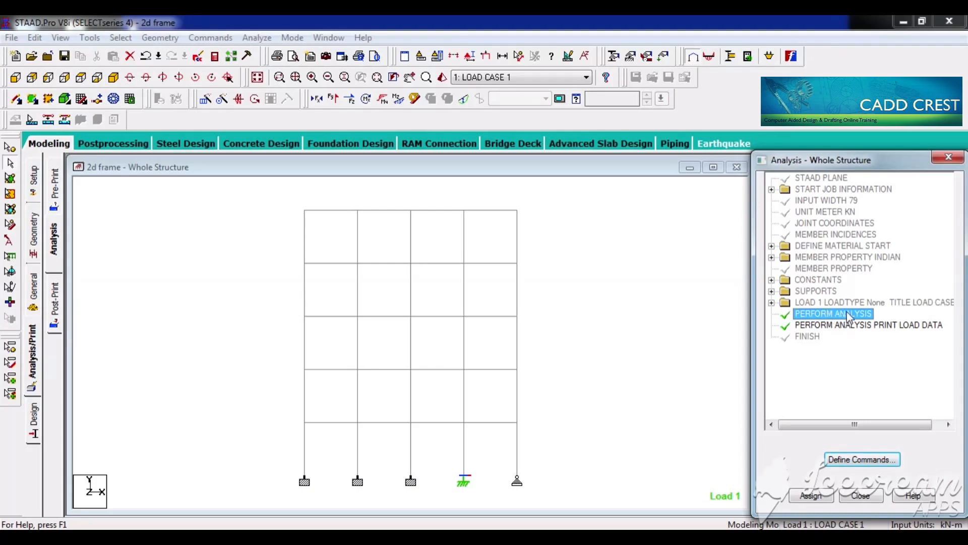
pyautogui.click(879, 329)
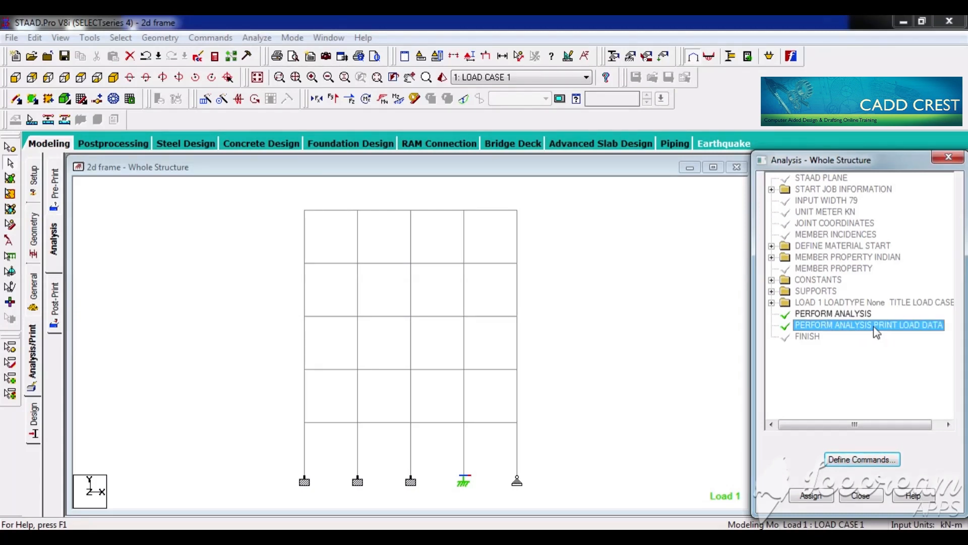
pyautogui.click(843, 314)
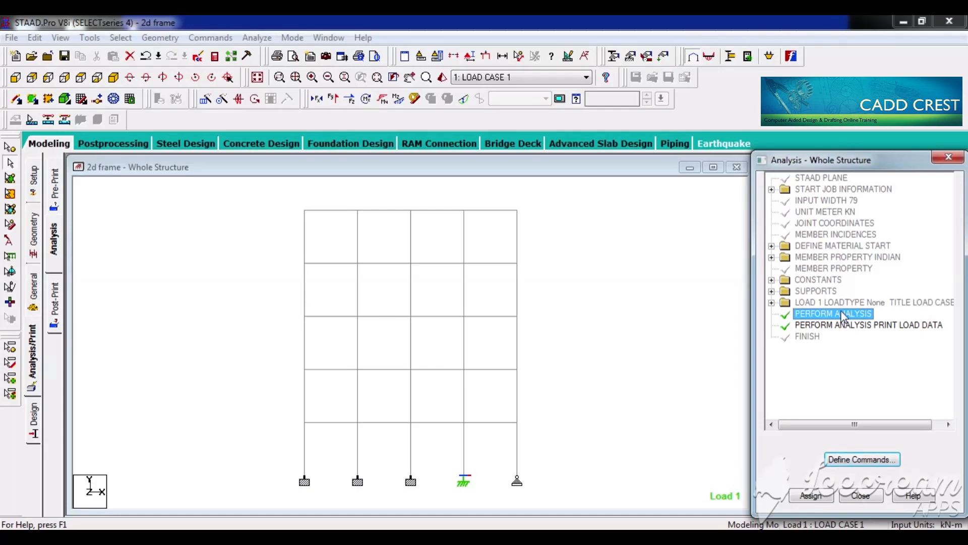
pyautogui.press('Delete')
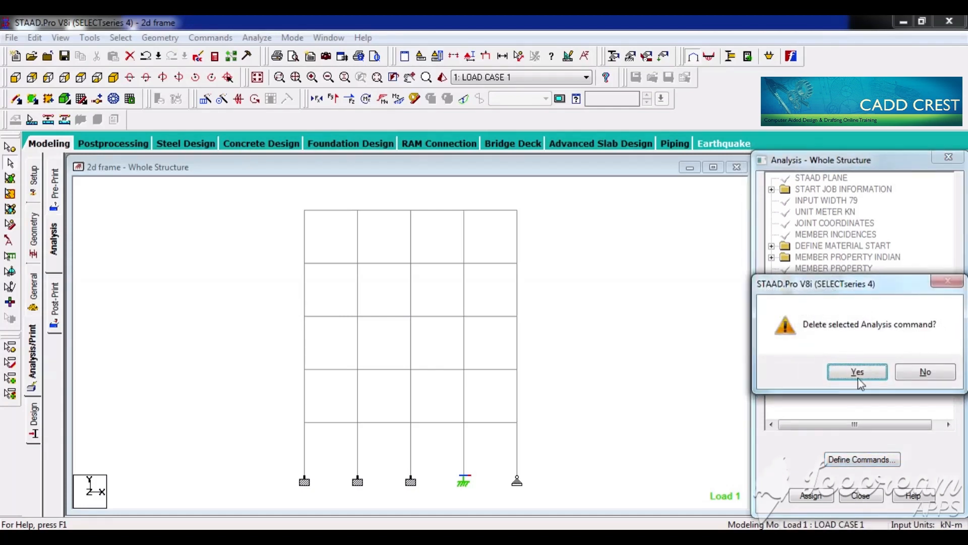
pyautogui.click(858, 374)
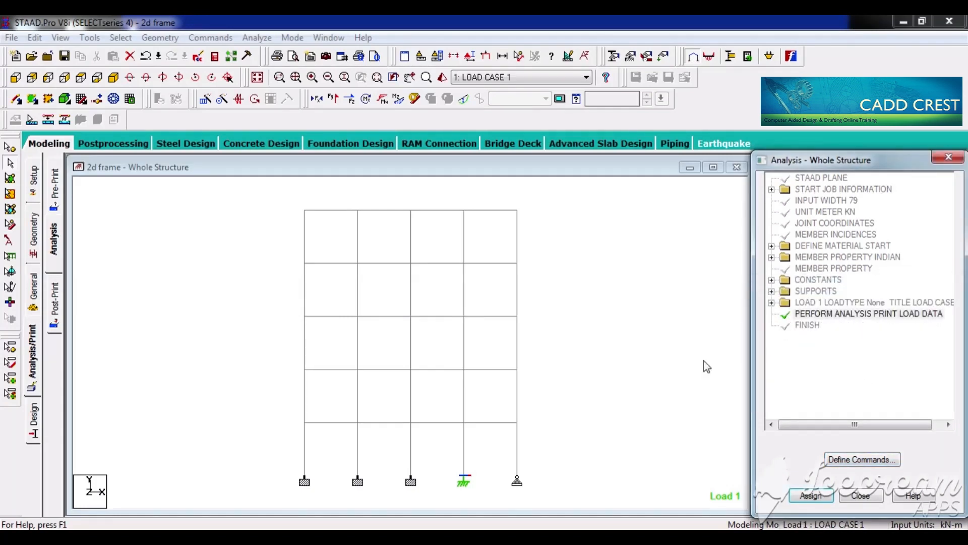
# Step: Run the analysis of the 2d frame and open its output file
pyautogui.click(257, 37)
pyautogui.click(272, 50)
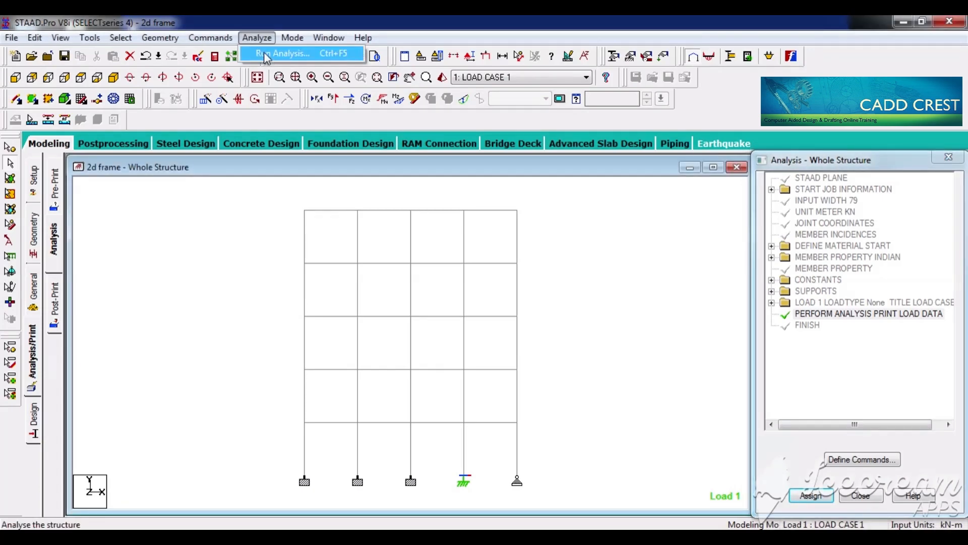
pyautogui.click(408, 314)
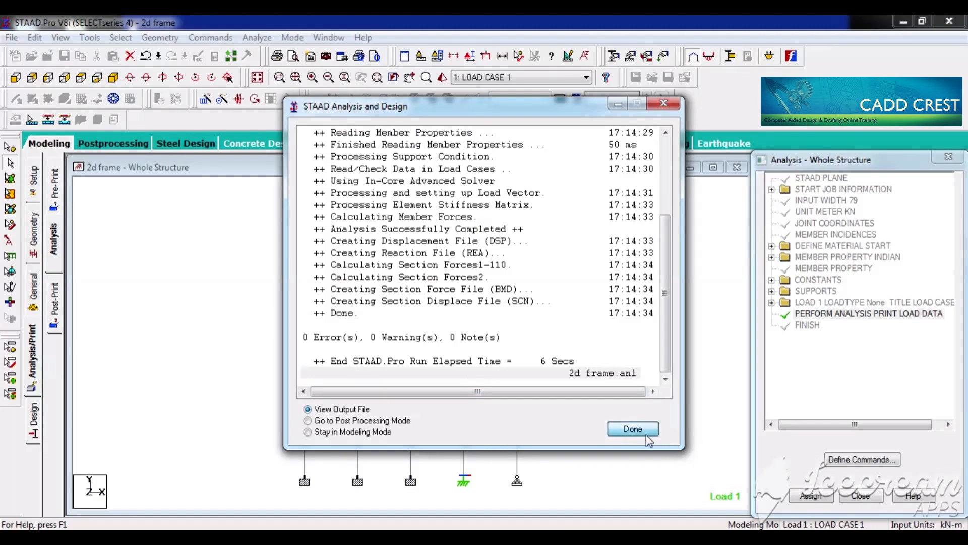
pyautogui.click(633, 429)
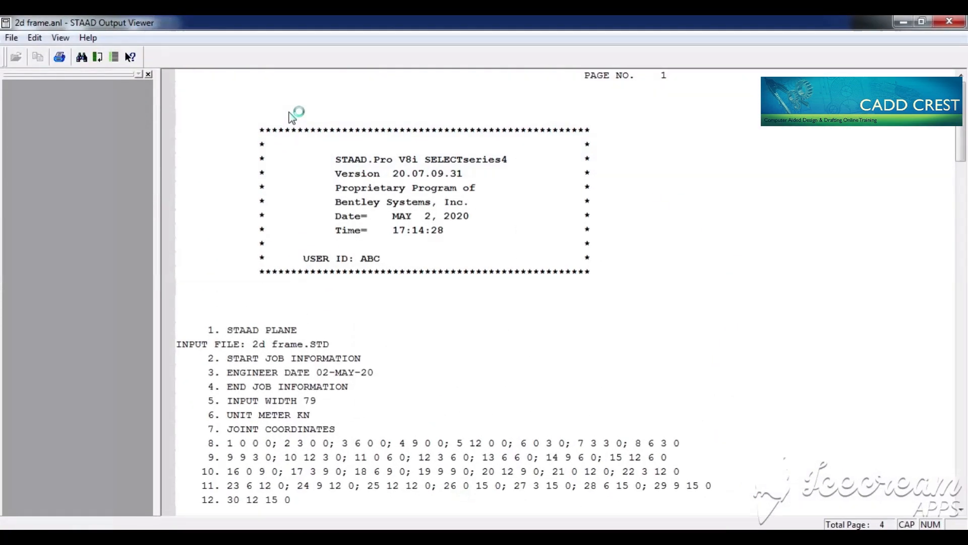
# Step: Read the printed member loads and joint loads of load case 1 in the output file, and close the file
pyautogui.moveTo(965, 125); pyautogui.dragTo(965, 341)
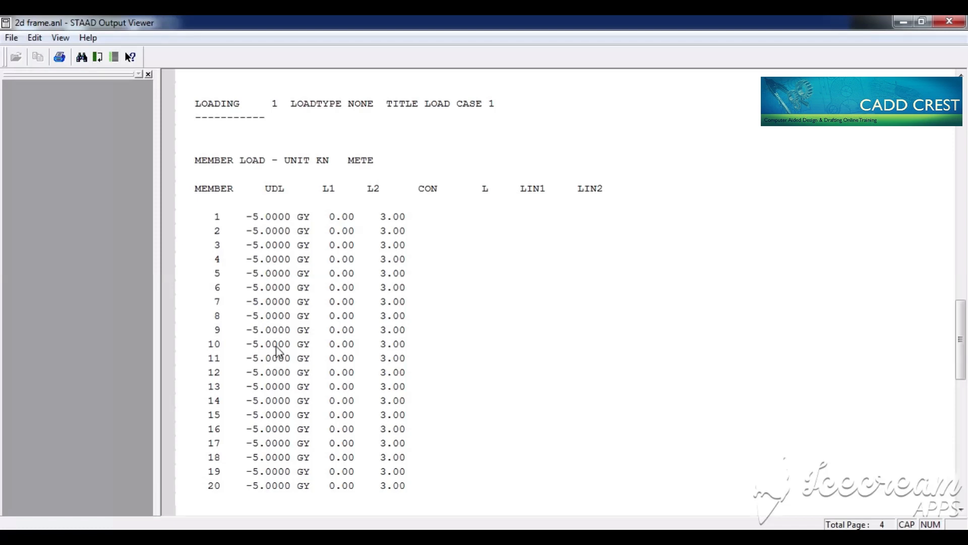
pyautogui.moveTo(964, 340); pyautogui.dragTo(966, 387)
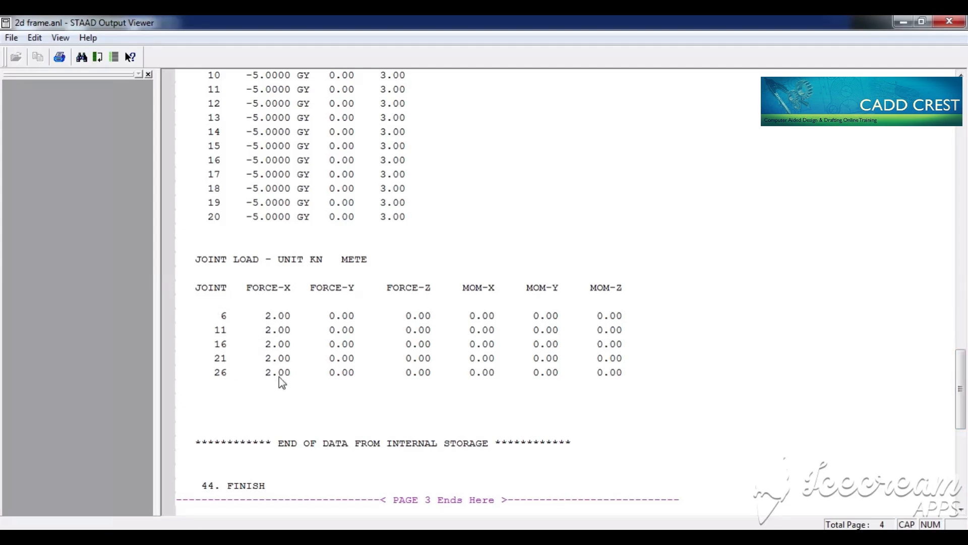
pyautogui.click(951, 21)
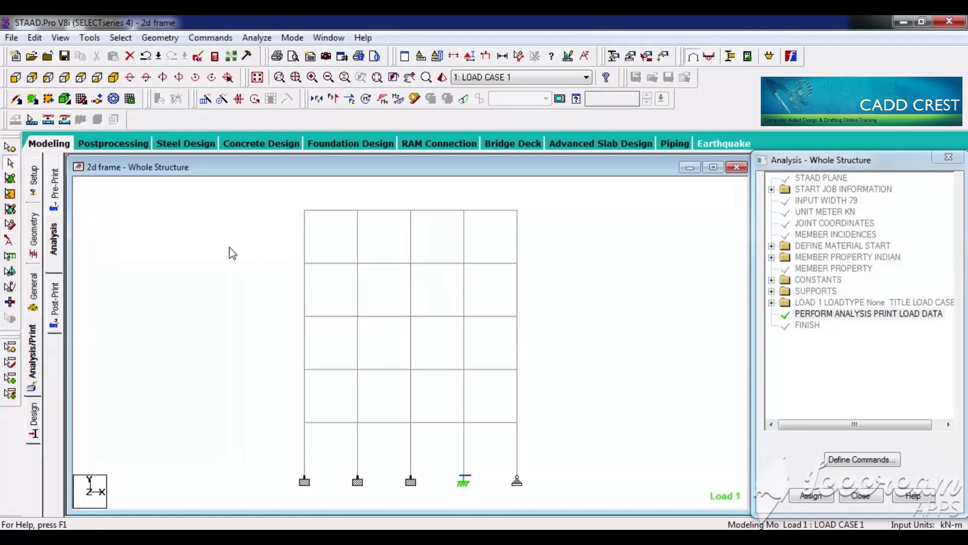
# Step: Add a Perform Analysis command with the Statics Check print option
pyautogui.click(38, 362)
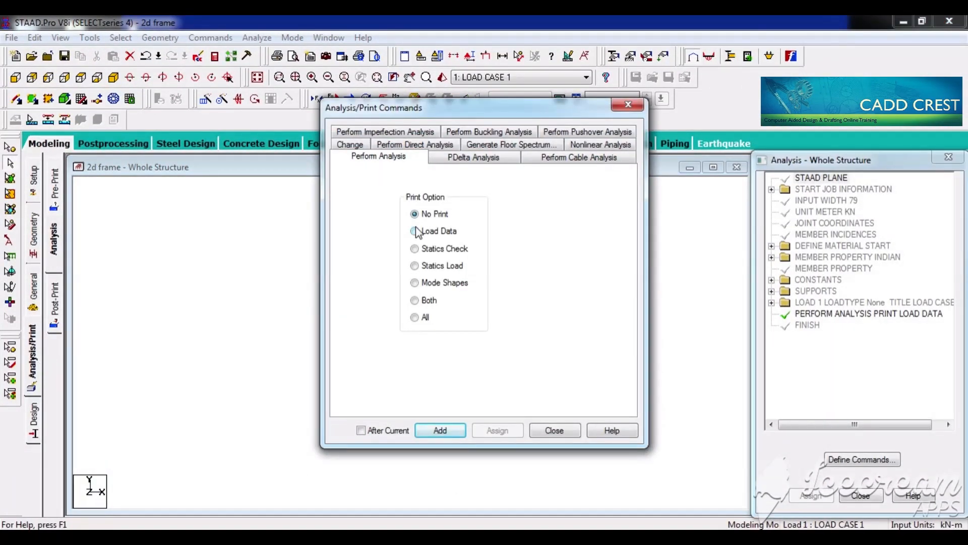
pyautogui.click(416, 250)
pyautogui.click(452, 429)
pyautogui.click(554, 429)
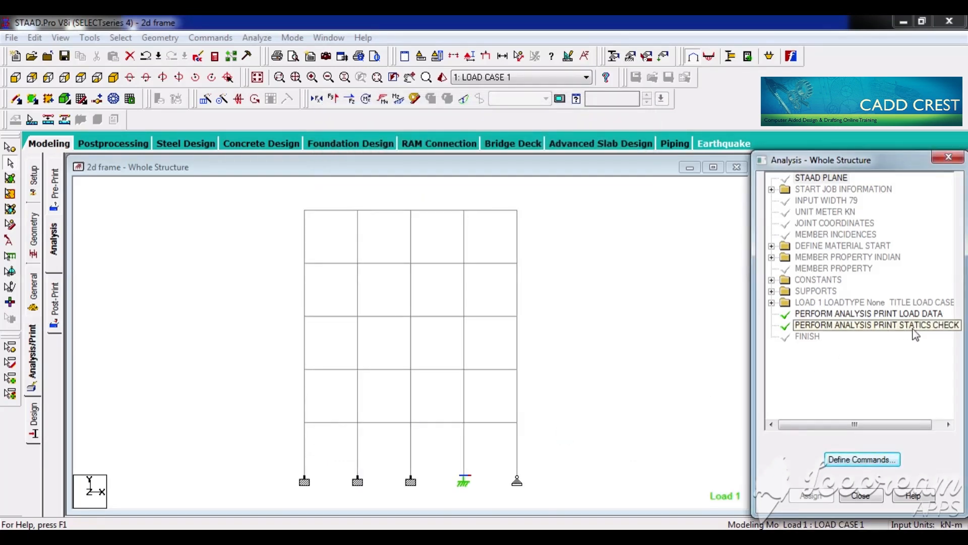
# Step: Delete the PERFORM ANALYSIS PRINT LOAD DATA command from the analysis list
pyautogui.click(895, 315)
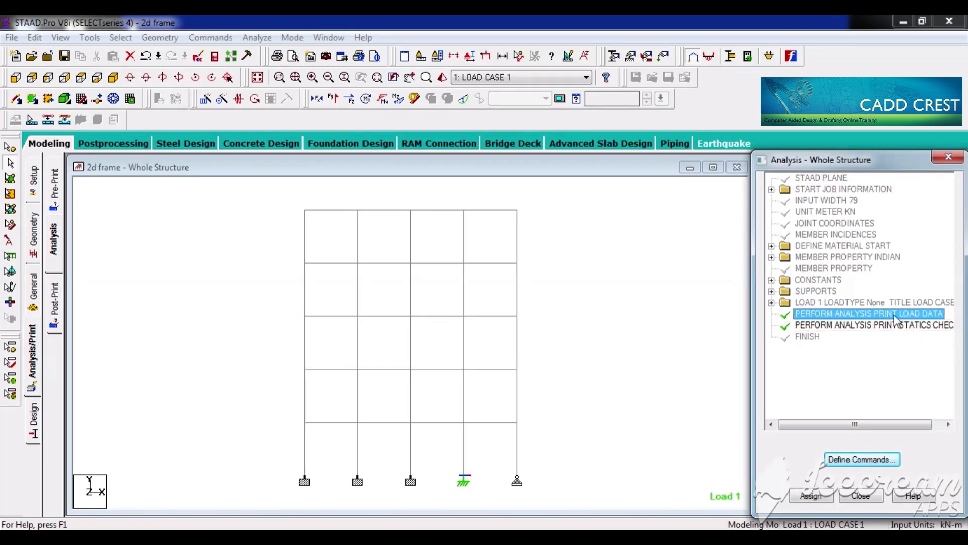
pyautogui.press('Delete')
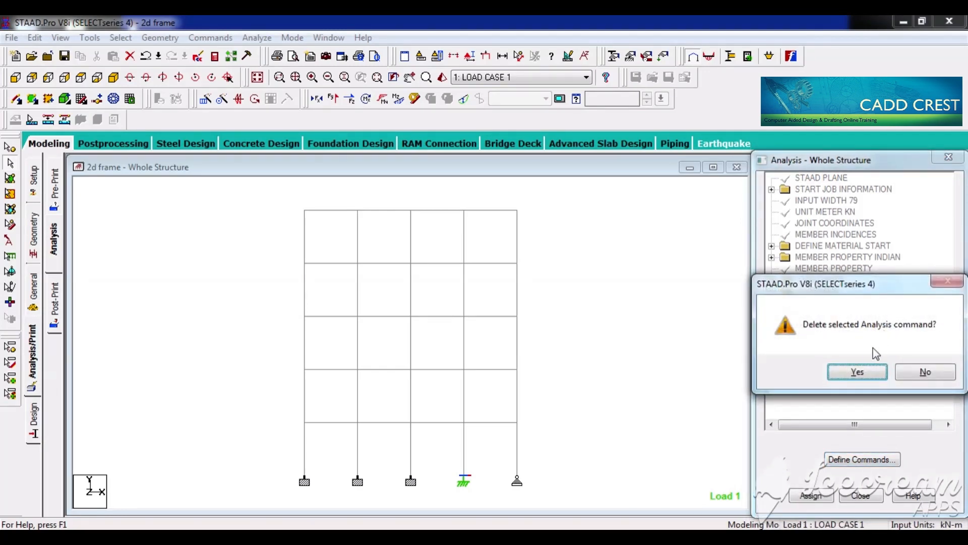
pyautogui.click(857, 370)
# Step: Save the modified structure, rerun the analysis of the 2d frame and open its output file
pyautogui.click(257, 37)
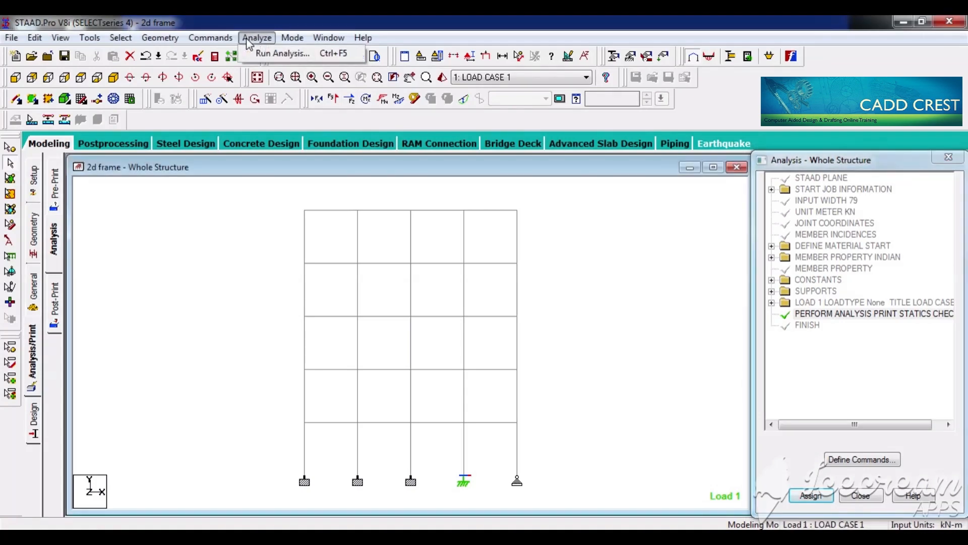
pyautogui.click(262, 48)
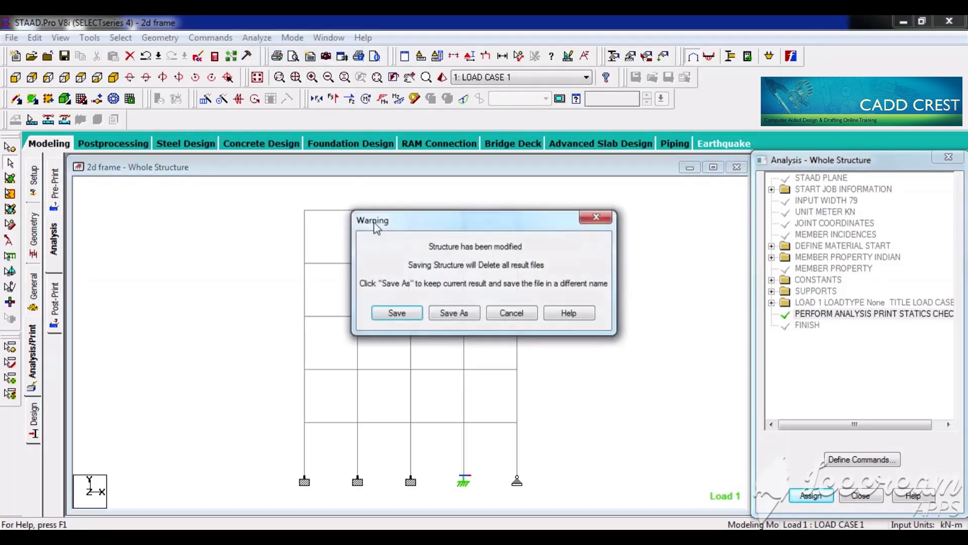
pyautogui.click(398, 312)
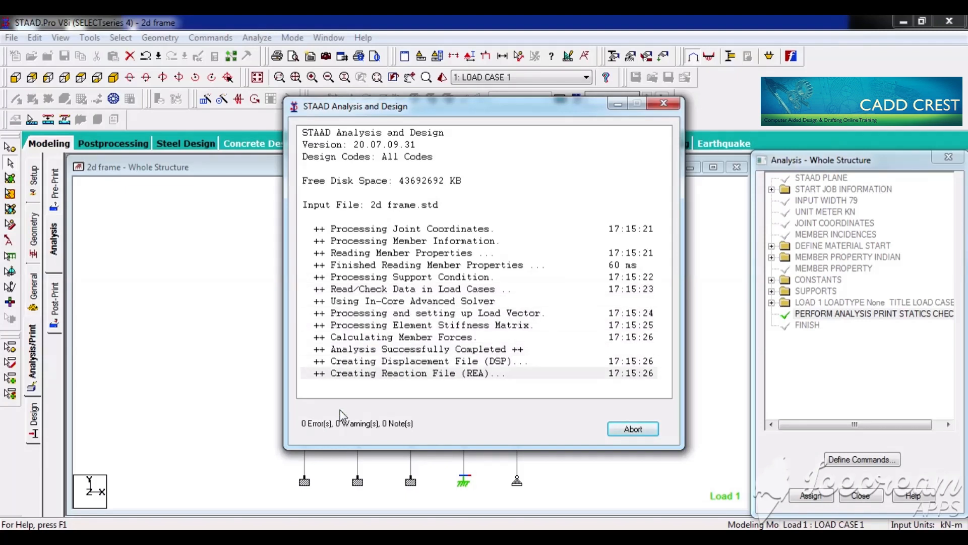
pyautogui.click(309, 409)
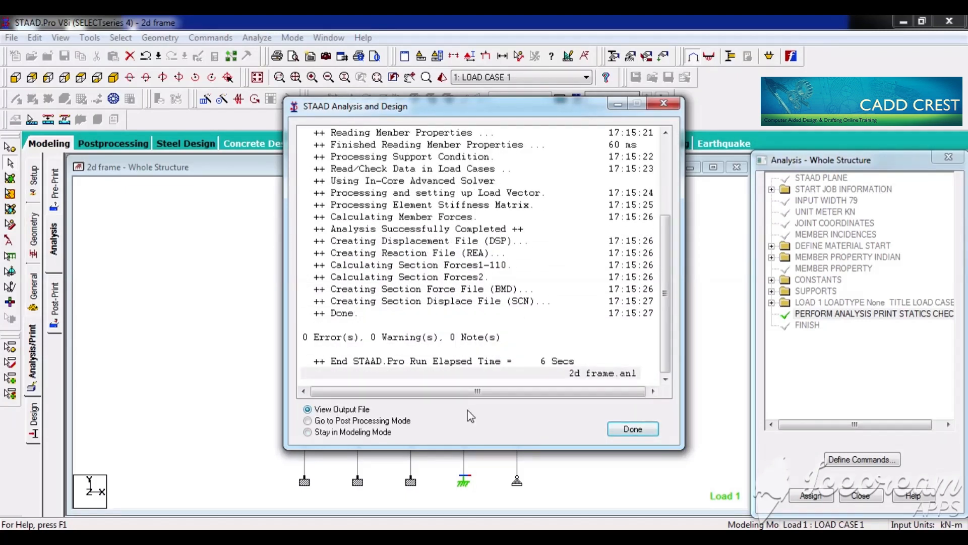
pyautogui.click(630, 427)
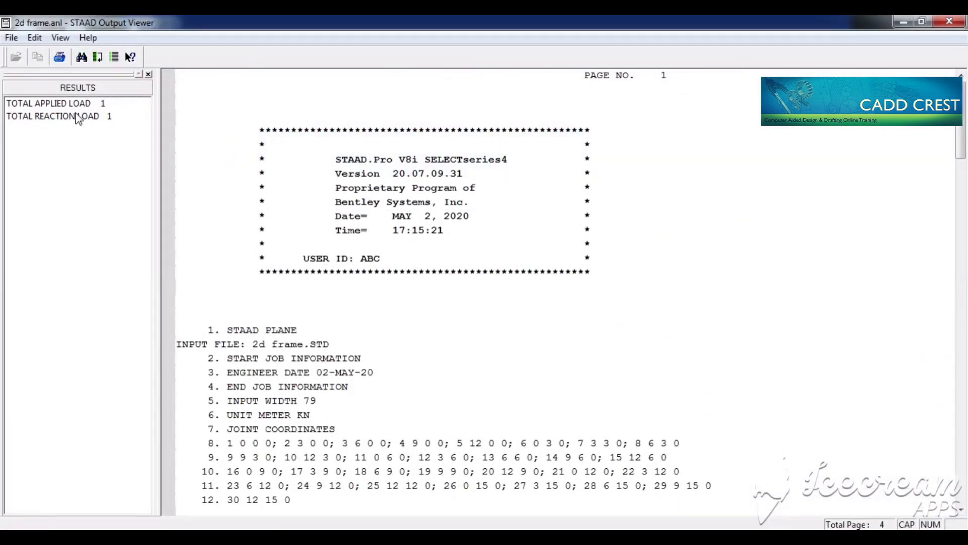
# Step: Examine the X and Y force summations in the total applied load summary for load case 1
pyautogui.click(50, 103)
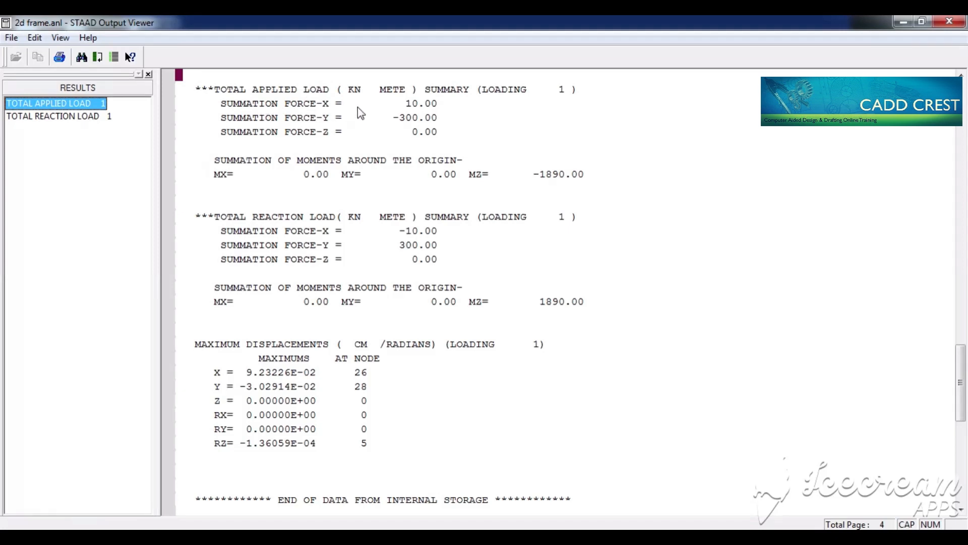
pyautogui.click(432, 101)
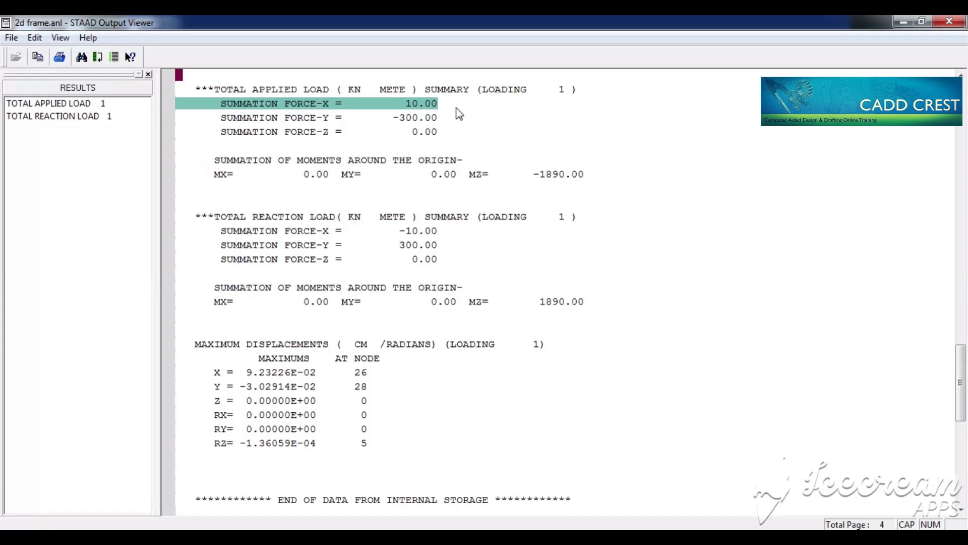
pyautogui.click(301, 122)
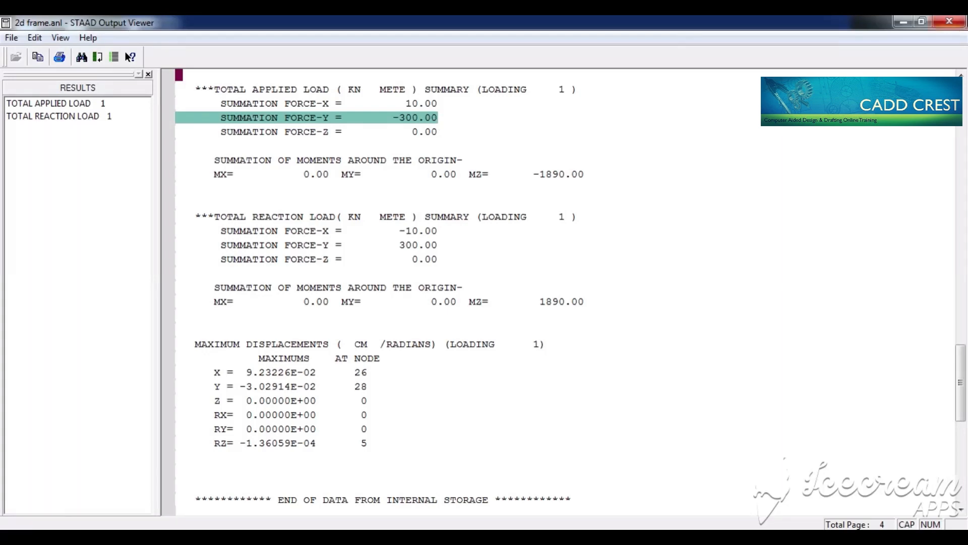
# Step: Return to the model, display its loads and highlight the loaded beams floor by floor to compare them with the vertical load total
pyautogui.click(904, 25)
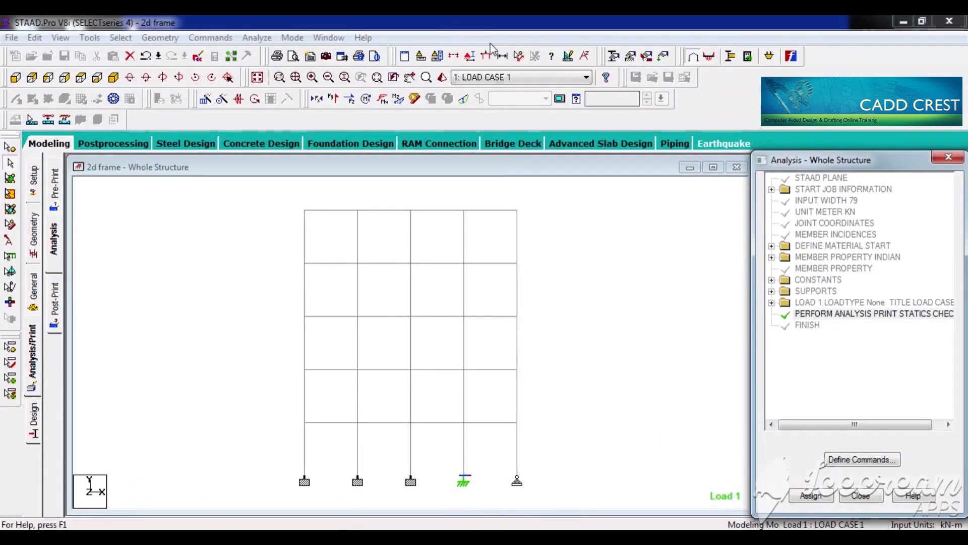
pyautogui.click(487, 57)
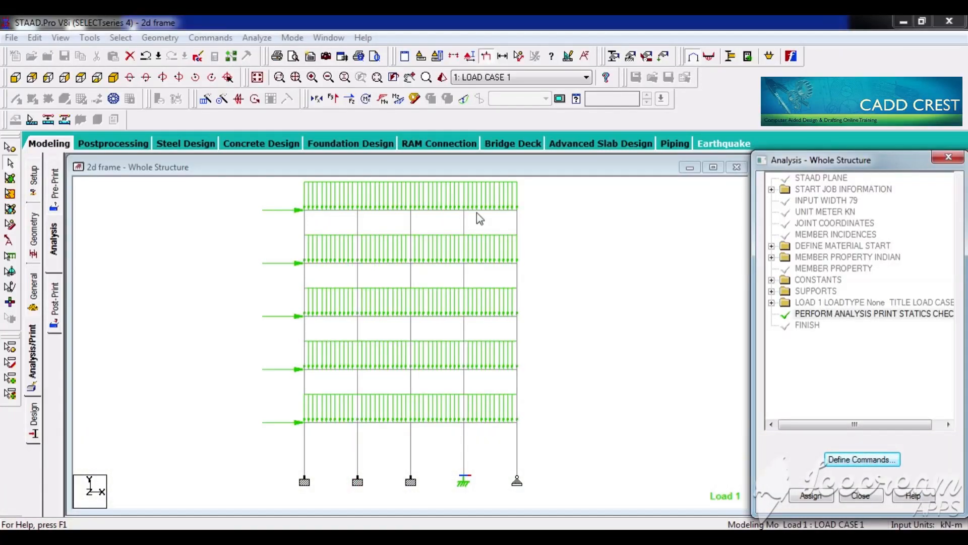
pyautogui.moveTo(296, 203); pyautogui.dragTo(577, 224)
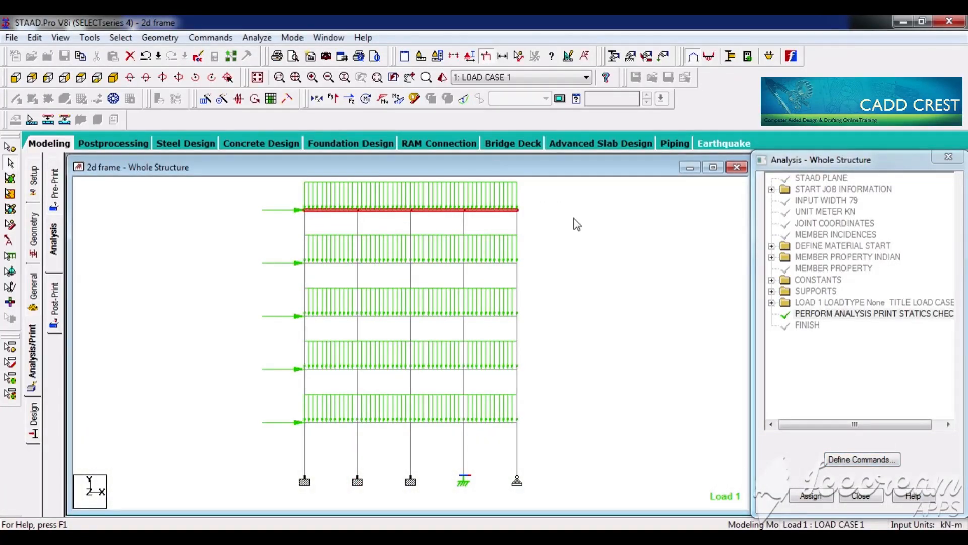
pyautogui.moveTo(292, 254); pyautogui.dragTo(542, 279)
pyautogui.moveTo(268, 320); pyautogui.dragTo(552, 329)
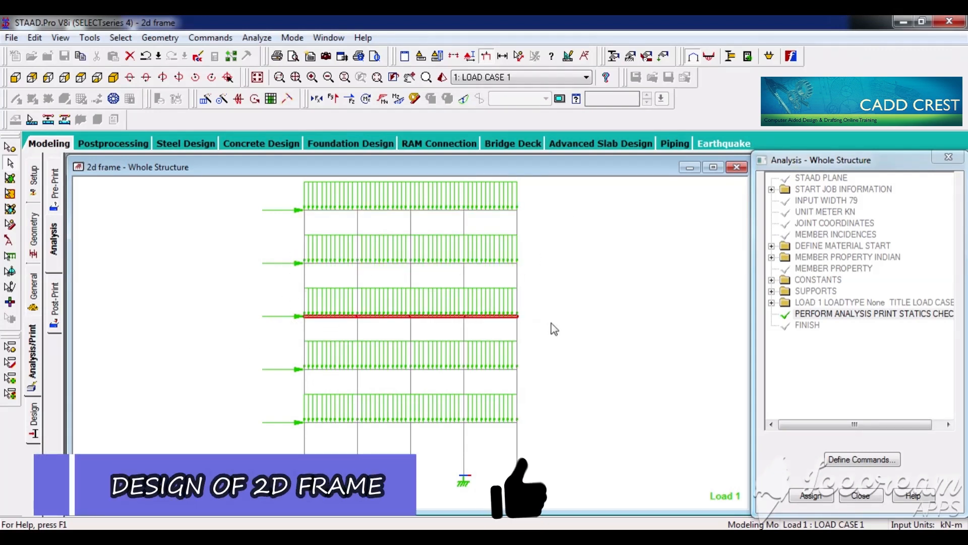
pyautogui.moveTo(290, 364); pyautogui.dragTo(580, 380)
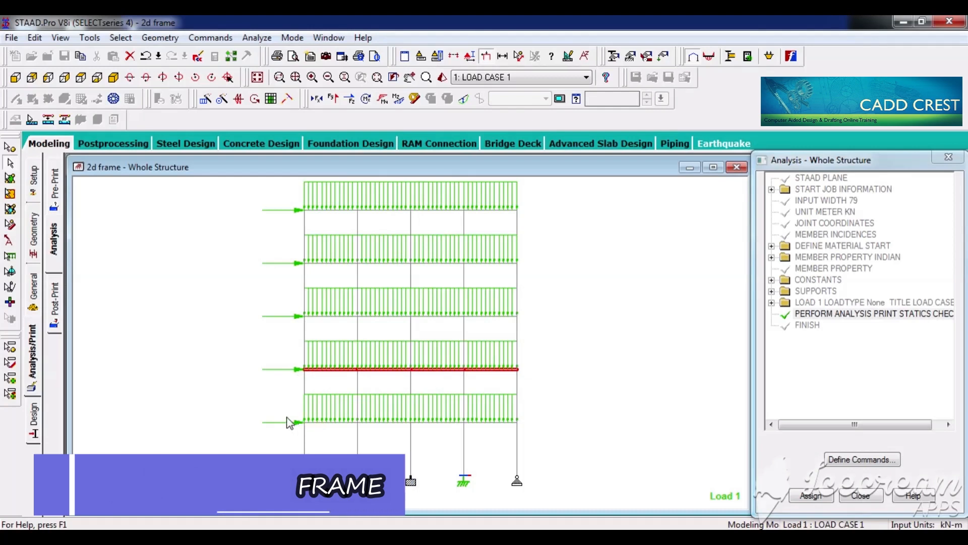
pyautogui.click(530, 423)
pyautogui.moveTo(529, 424); pyautogui.dragTo(547, 433)
pyautogui.click(547, 431)
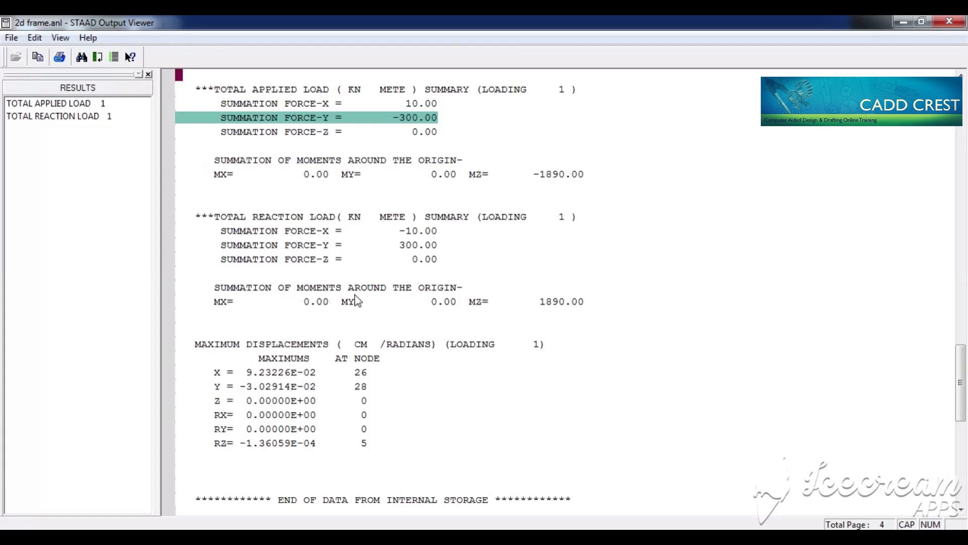
# Step: Examine the reaction moment summation around the origin, and inspect the coordinates of the frame's leftmost base node in the model
pyautogui.click(564, 303)
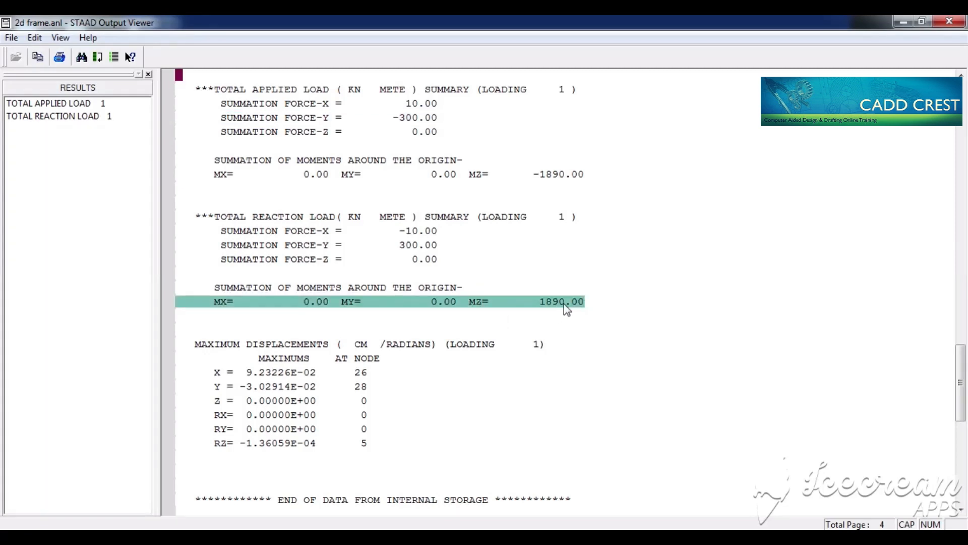
pyautogui.click(902, 22)
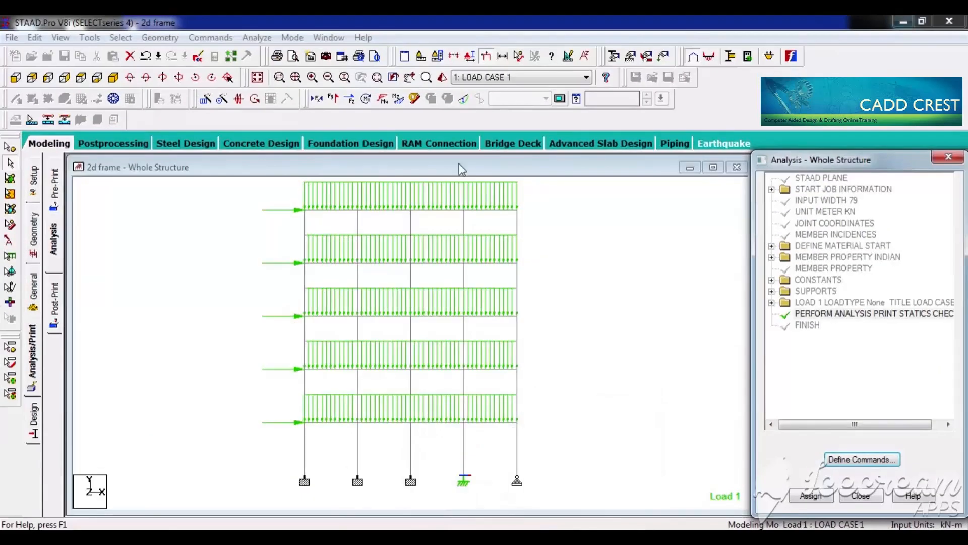
pyautogui.click(440, 222)
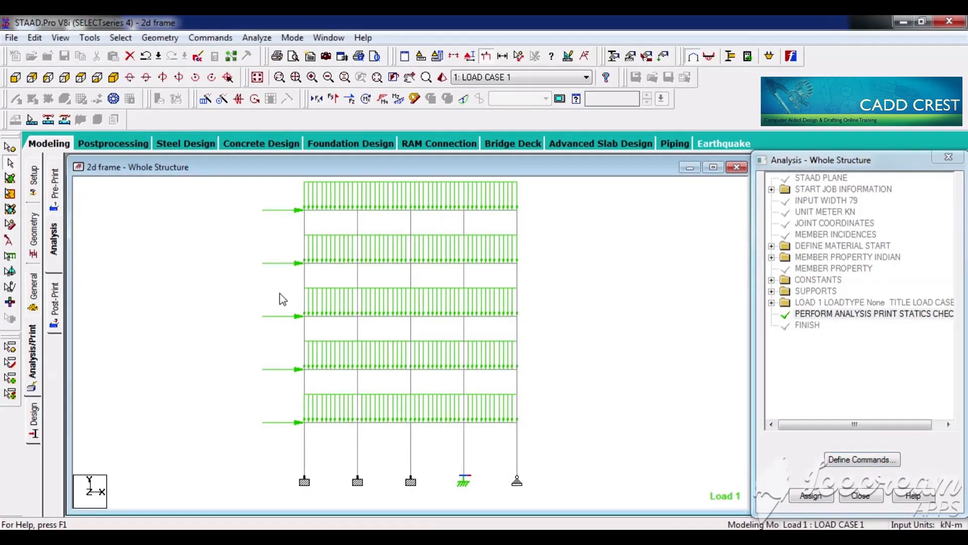
pyautogui.moveTo(293, 465); pyautogui.dragTo(321, 492)
pyautogui.moveTo(321, 491); pyautogui.dragTo(324, 497)
pyautogui.click(10, 148)
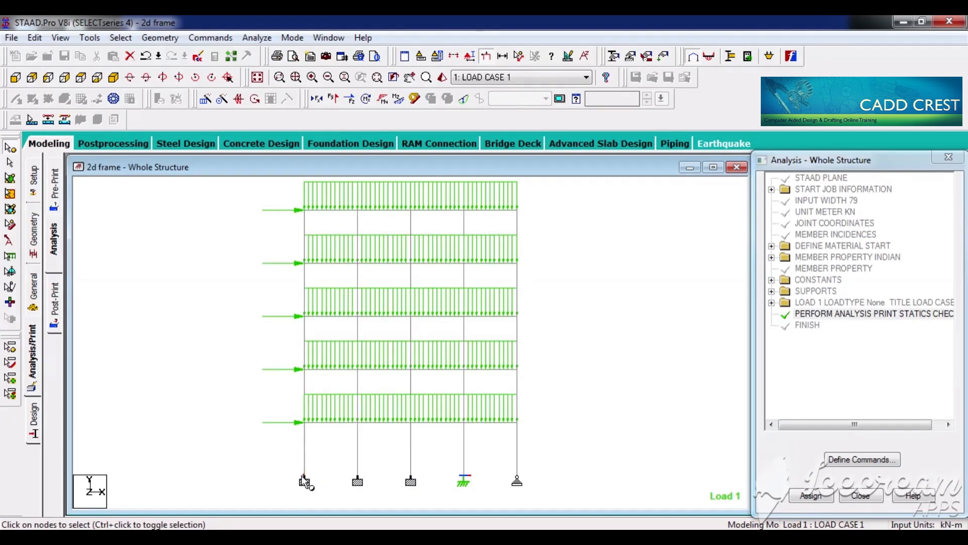
pyautogui.click(305, 478)
pyautogui.doubleClick(304, 481)
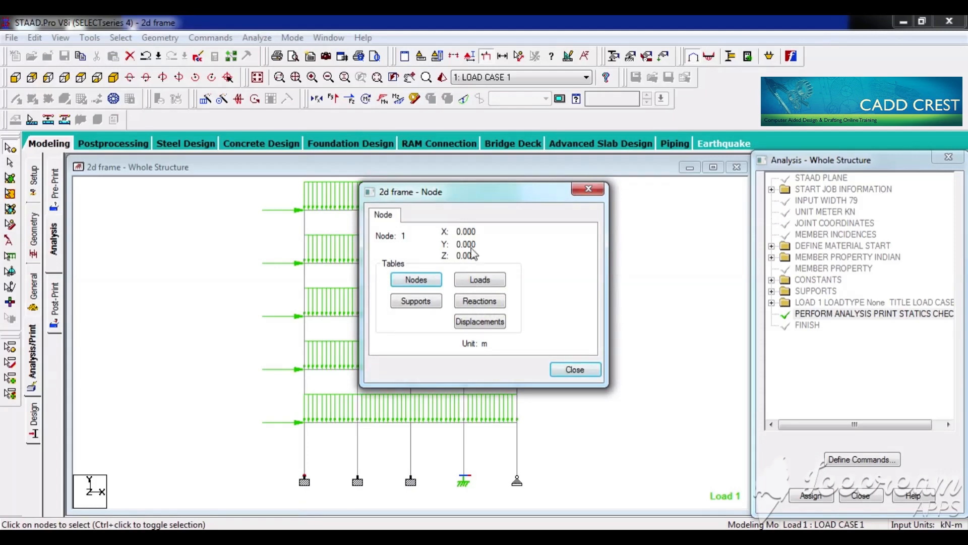
pyautogui.click(577, 370)
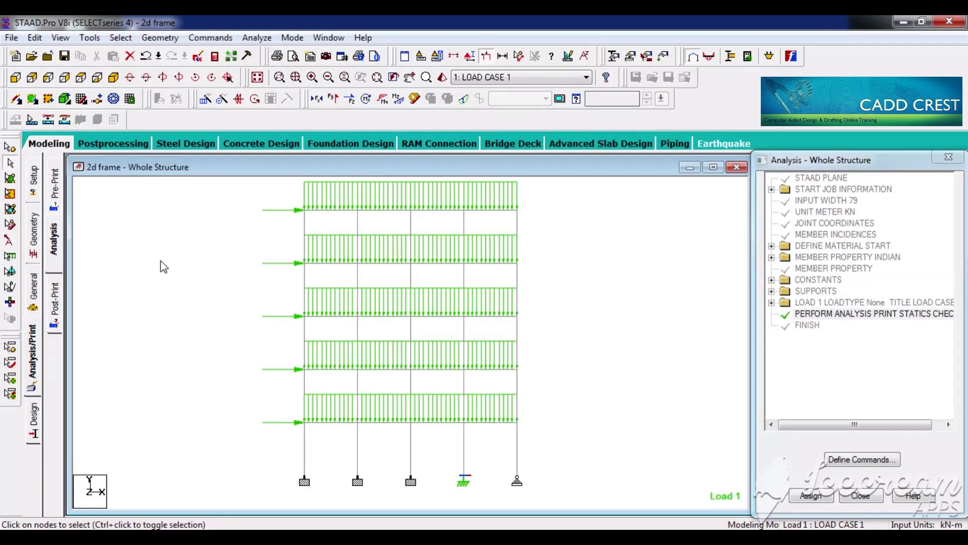
# Step: Open the load definitions, expand load case 1 and highlight its UNI GY -5 kN/m and FX 2 kN loads on the frame
pyautogui.click(33, 295)
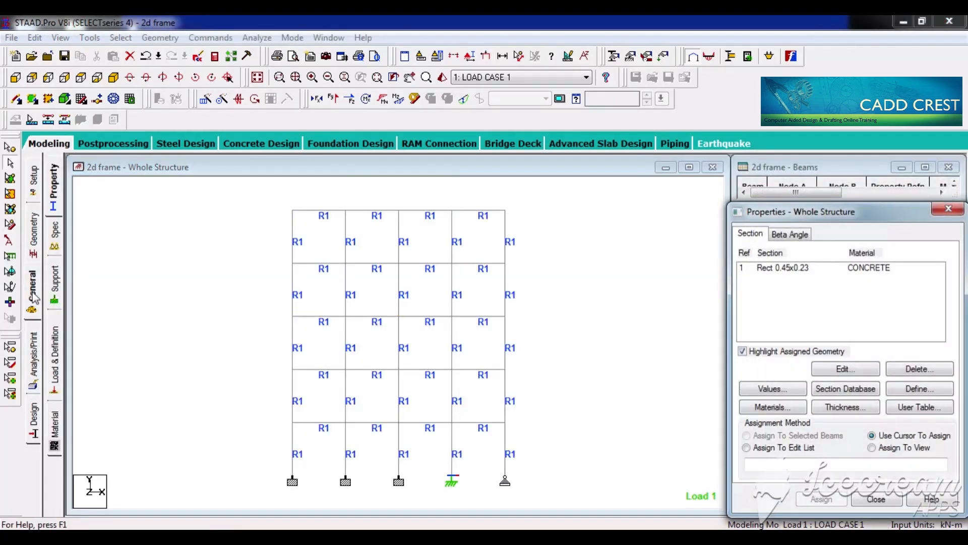
pyautogui.click(57, 348)
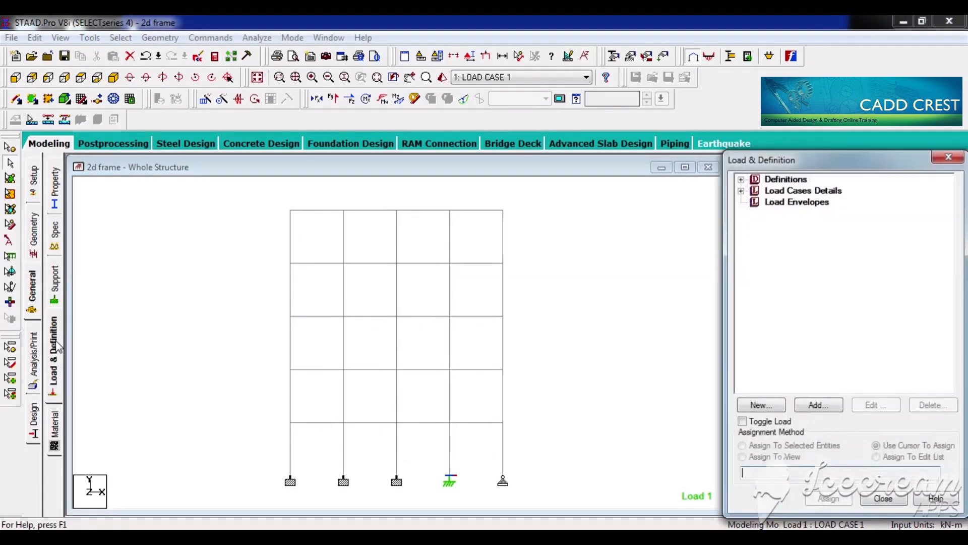
pyautogui.click(742, 192)
pyautogui.click(757, 202)
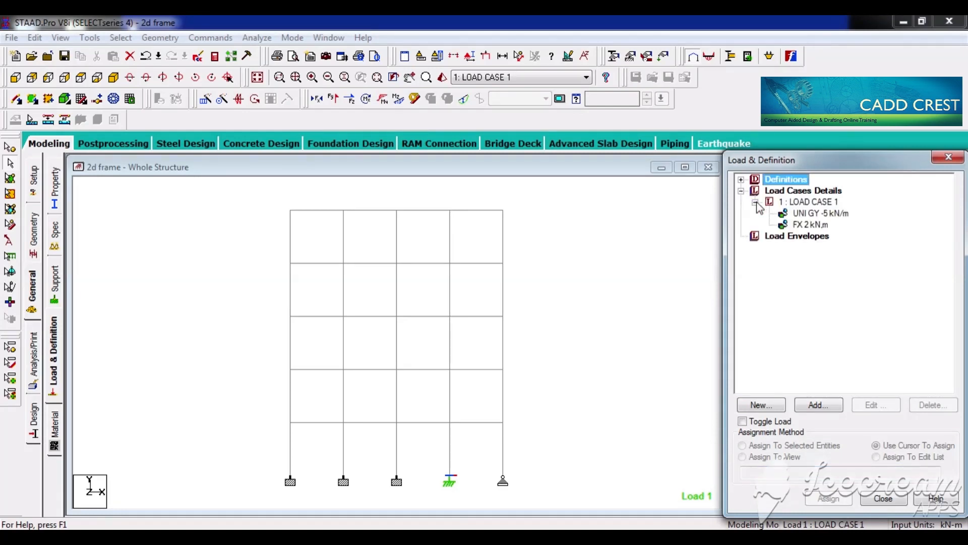
pyautogui.click(822, 214)
pyautogui.click(817, 225)
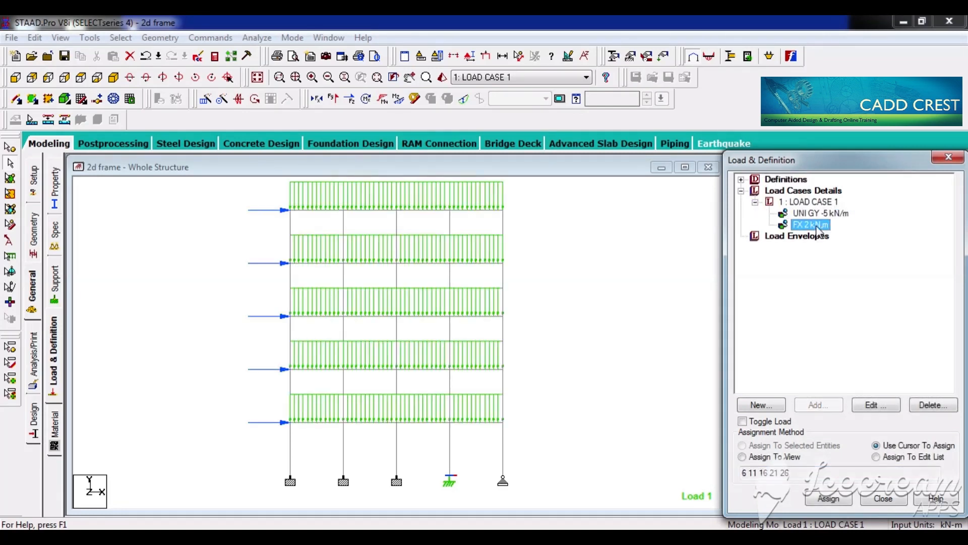
pyautogui.click(595, 307)
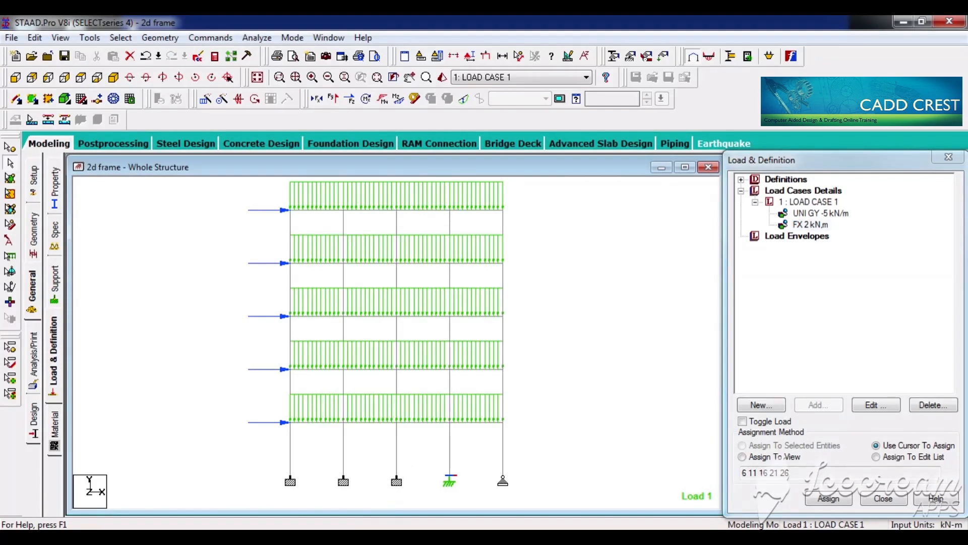
# Step: Switch to the Notepad notes to review the SELFWEIGHT INPUT item, and return to STAAD.Pro
pyautogui.hotkey('alt', 'Tab')
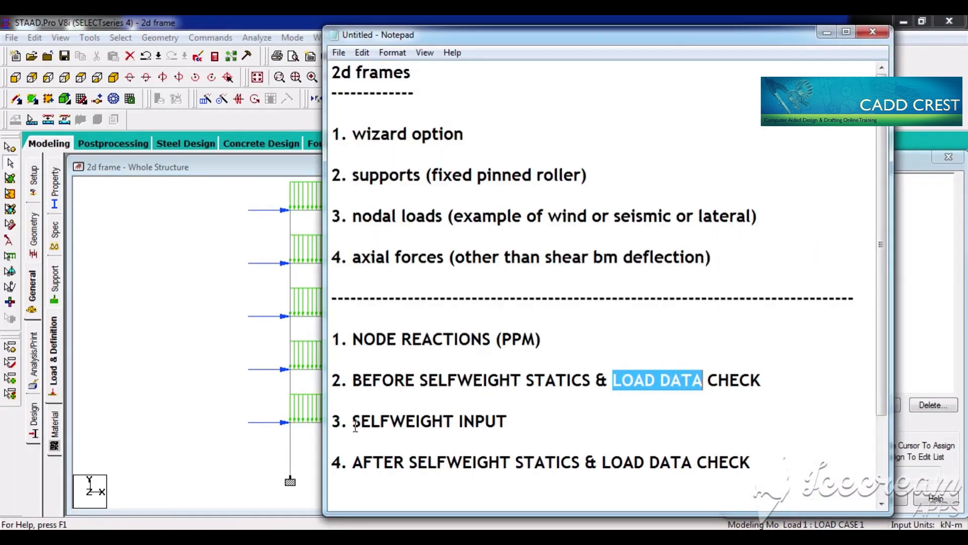
pyautogui.moveTo(353, 421); pyautogui.dragTo(521, 422)
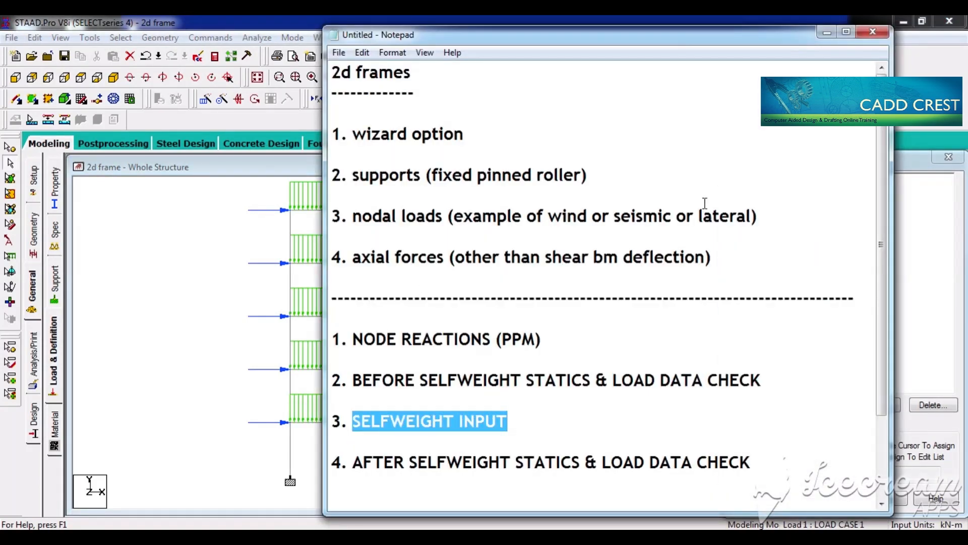
pyautogui.click(827, 33)
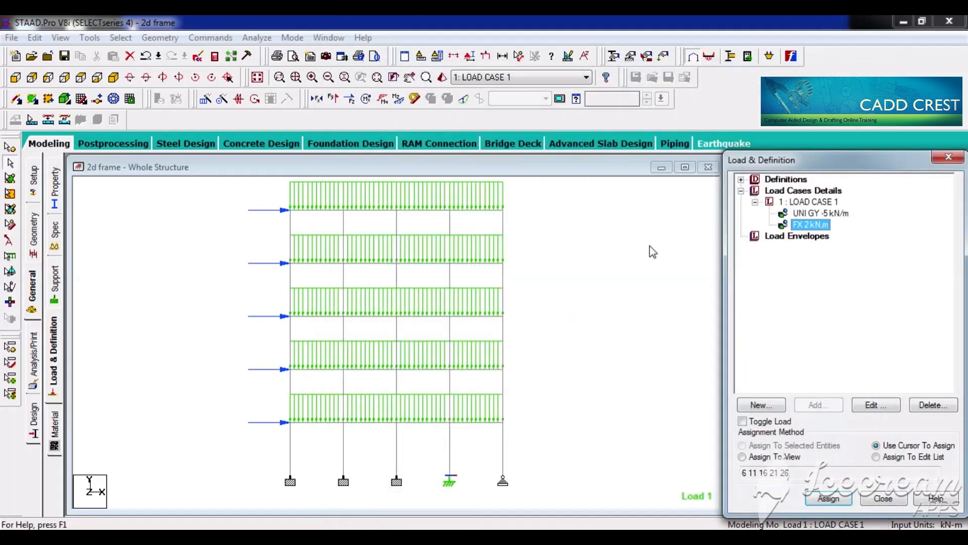
# Step: Highlight all beams and columns of the frame, and clear the selection
pyautogui.moveTo(261, 199); pyautogui.dragTo(525, 504)
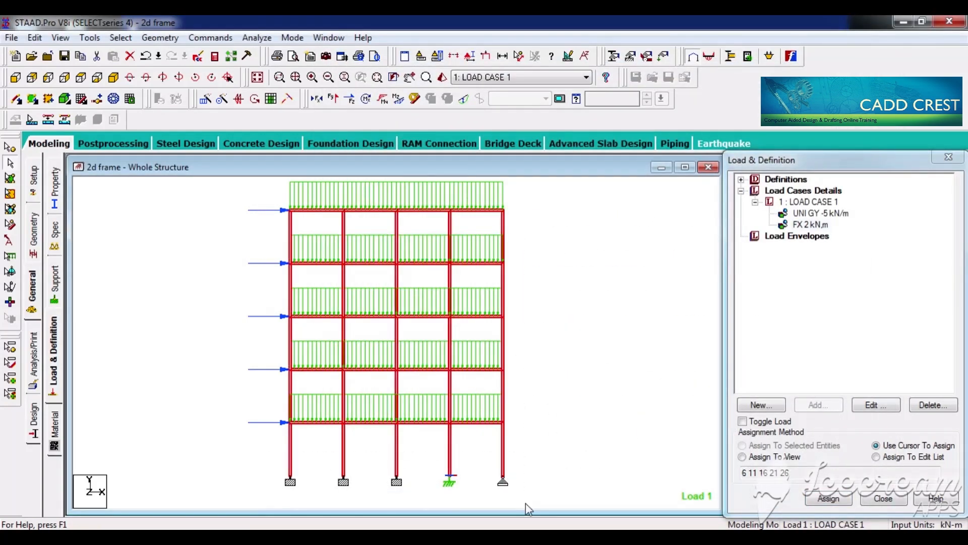
pyautogui.click(577, 473)
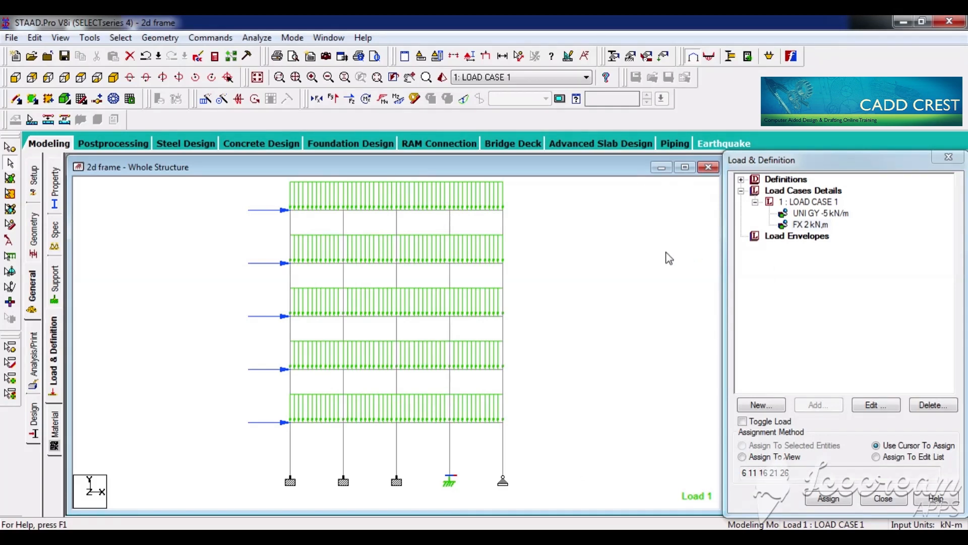
# Step: Reopen the load definitions and add a selfweight load in the Y direction with factor -1 to load case 1
pyautogui.click(34, 306)
pyautogui.click(52, 341)
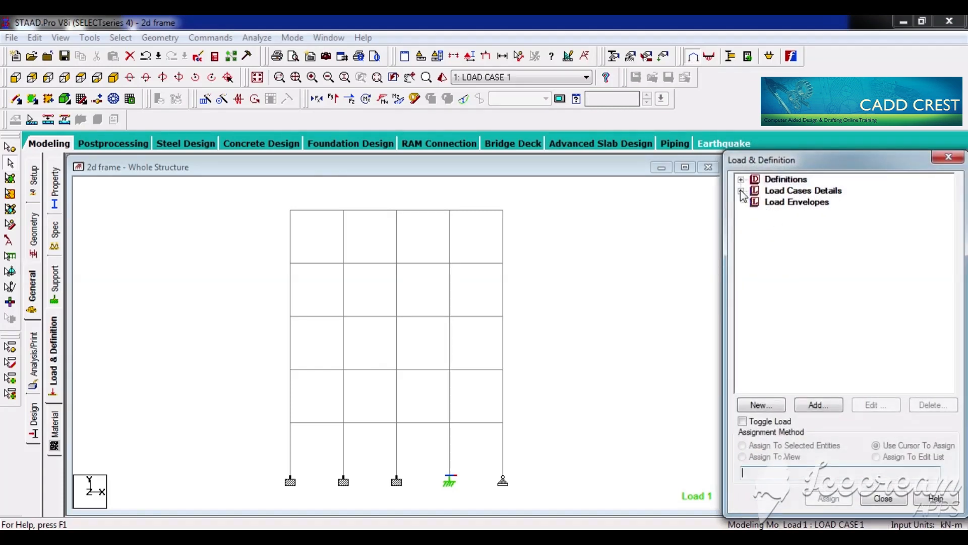
pyautogui.click(743, 193)
pyautogui.click(807, 191)
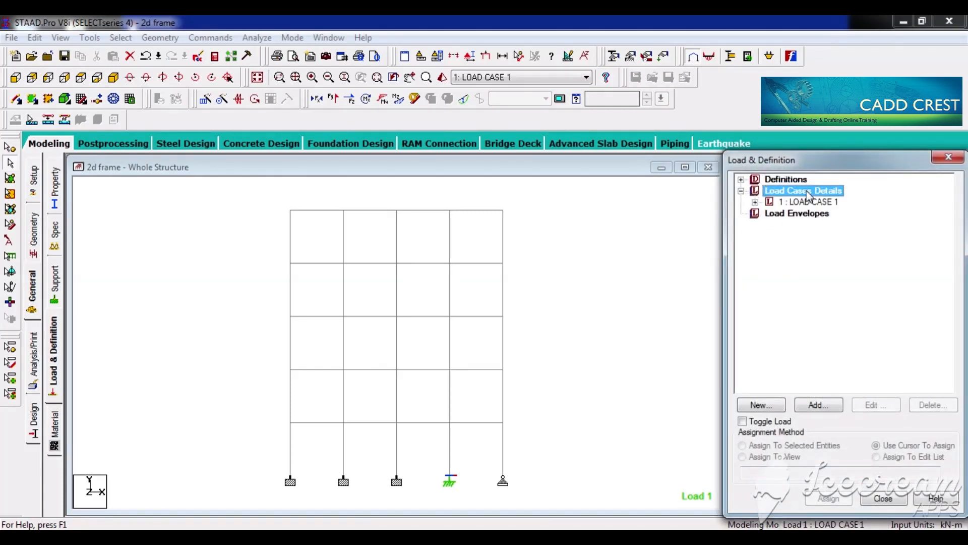
pyautogui.click(755, 202)
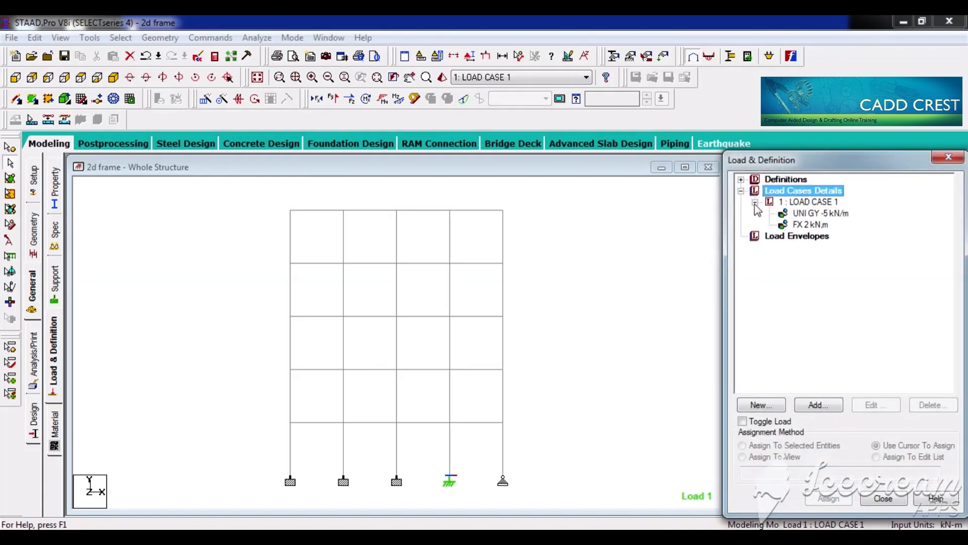
pyautogui.click(809, 204)
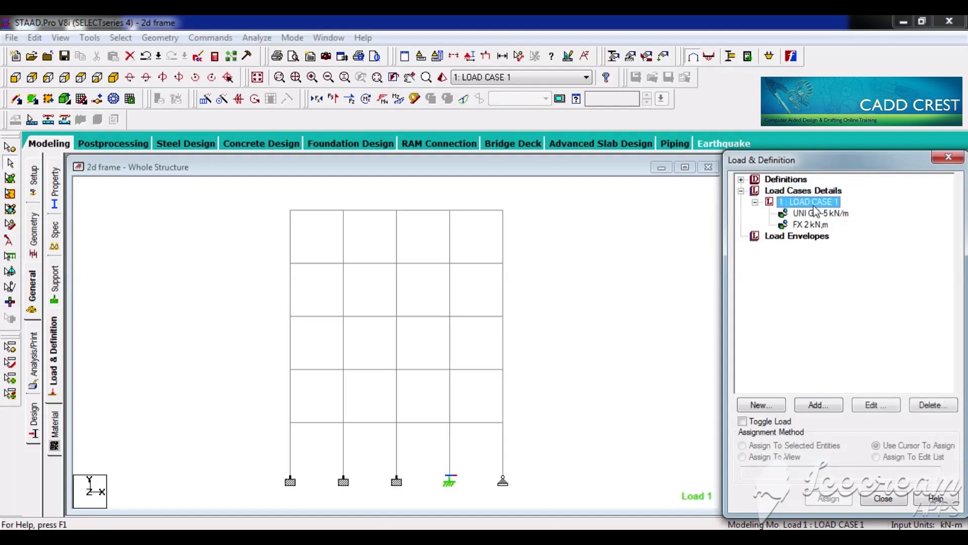
pyautogui.click(817, 405)
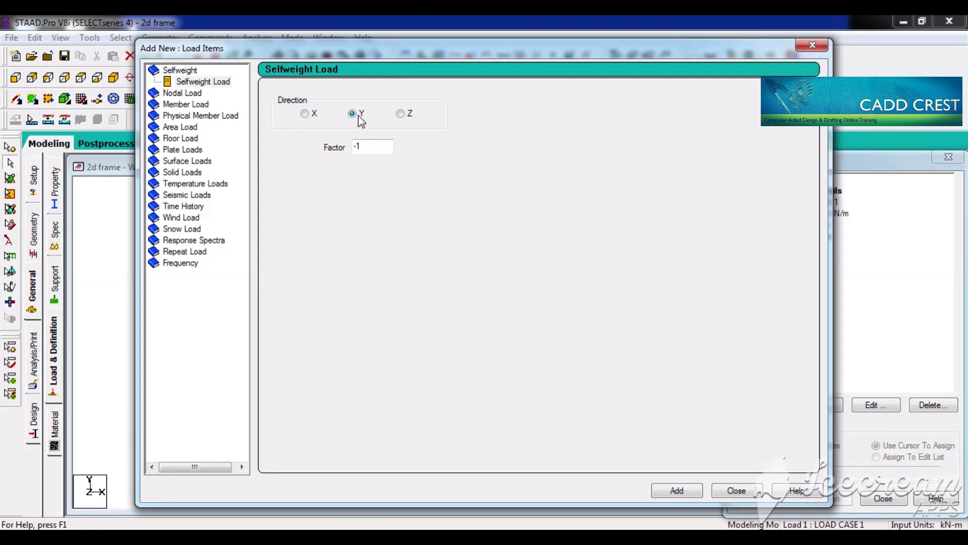
pyautogui.click(684, 495)
pyautogui.click(554, 317)
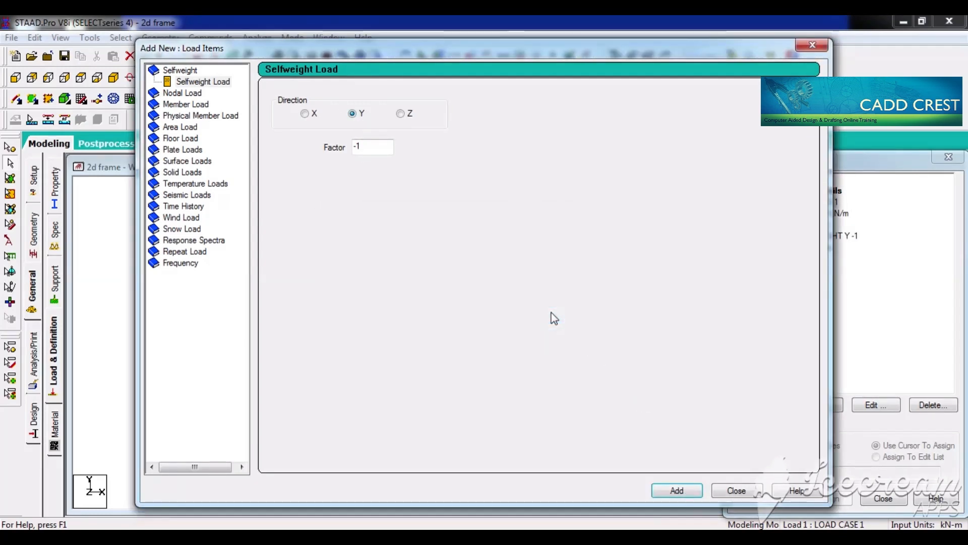
pyautogui.click(733, 492)
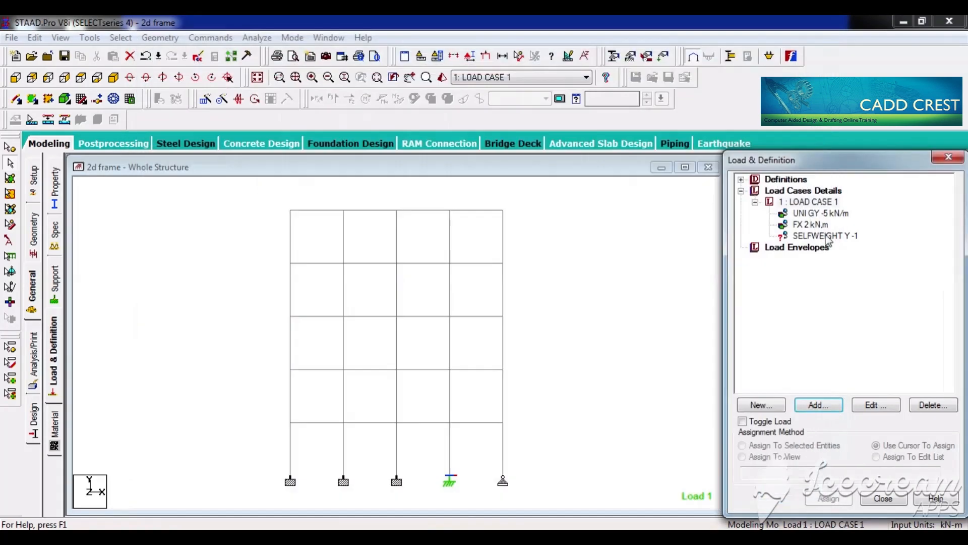
# Step: Assign the SELFWEIGHT Y -1 load to the whole frame with the Assign To View method
pyautogui.click(823, 237)
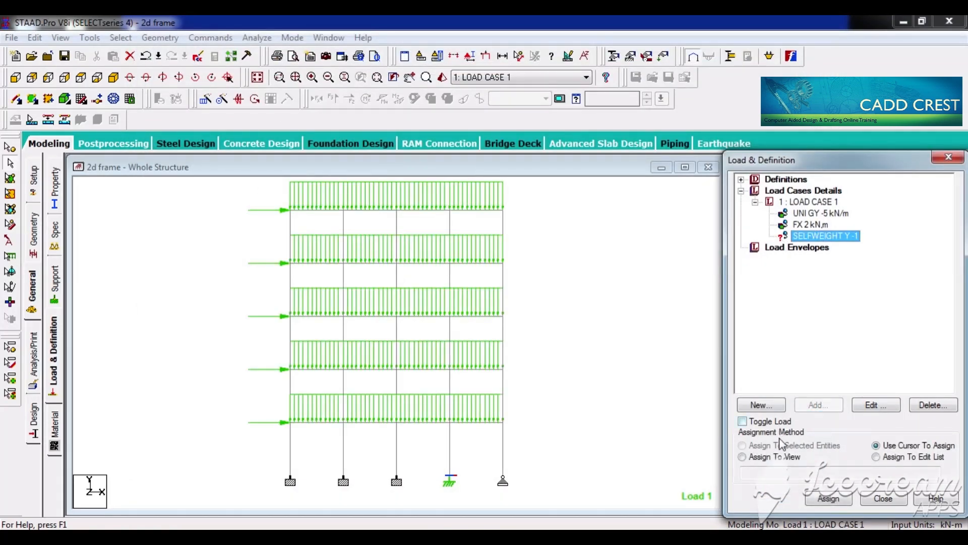
pyautogui.click(764, 457)
pyautogui.click(832, 499)
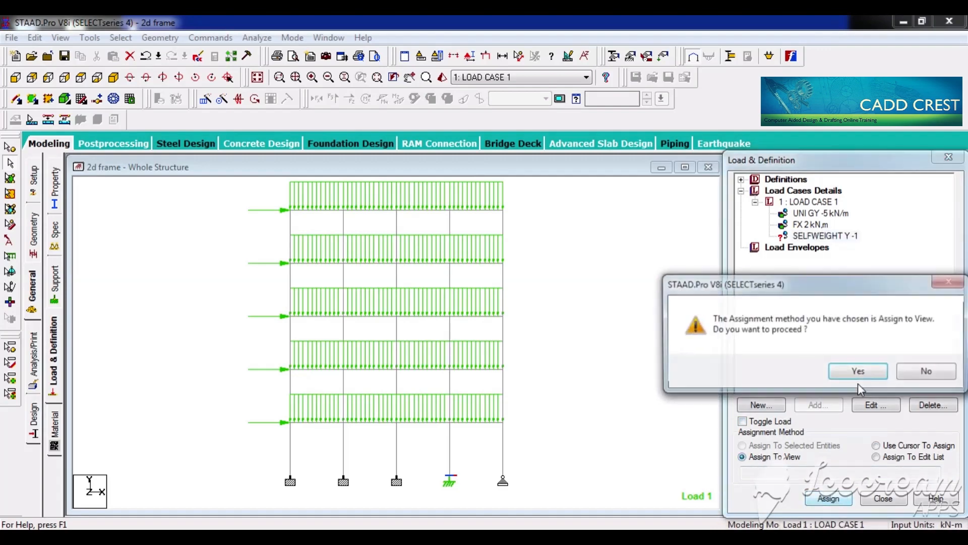
pyautogui.click(858, 371)
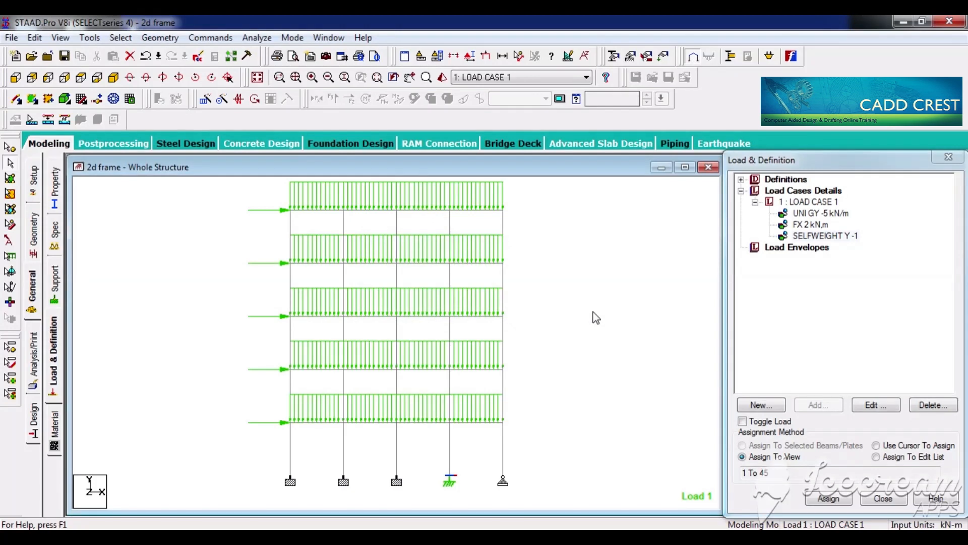
pyautogui.click(825, 236)
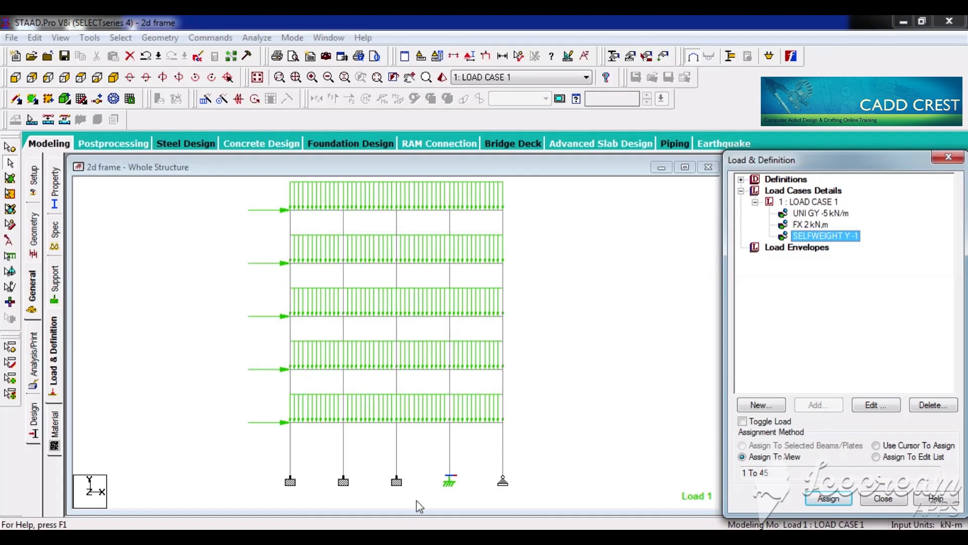
# Step: Switch to the Notepad notes and append ", GRAVITY ACTING DOWNWARDS IN Y DIREECTION" to the SELFWEIGHT INPUT item
pyautogui.click(420, 536)
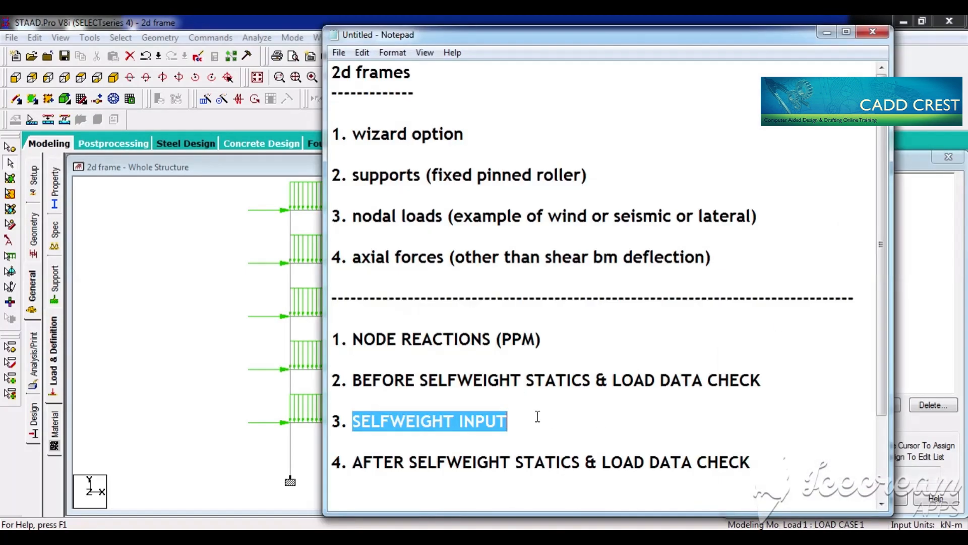
pyautogui.click(538, 416)
pyautogui.write(', GRA')
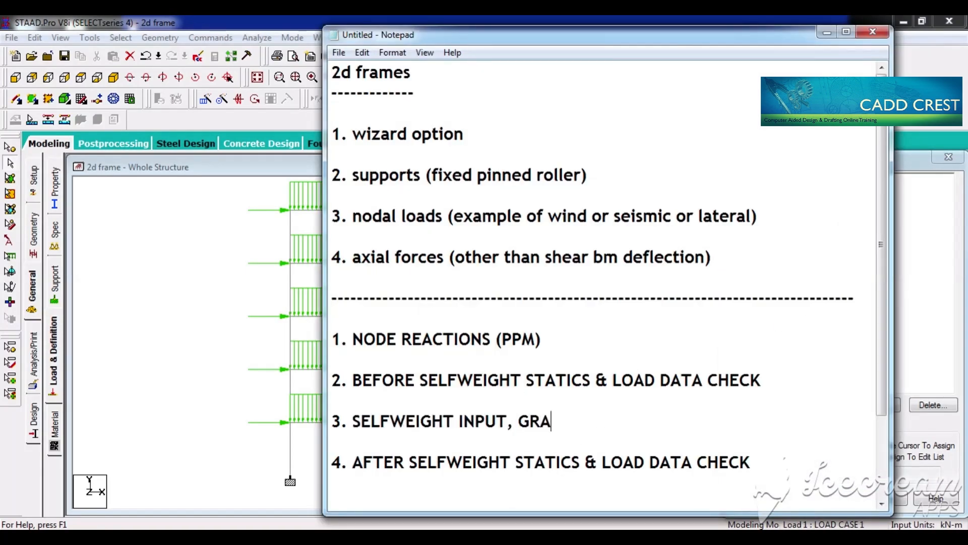
pyautogui.write('VITY AC')
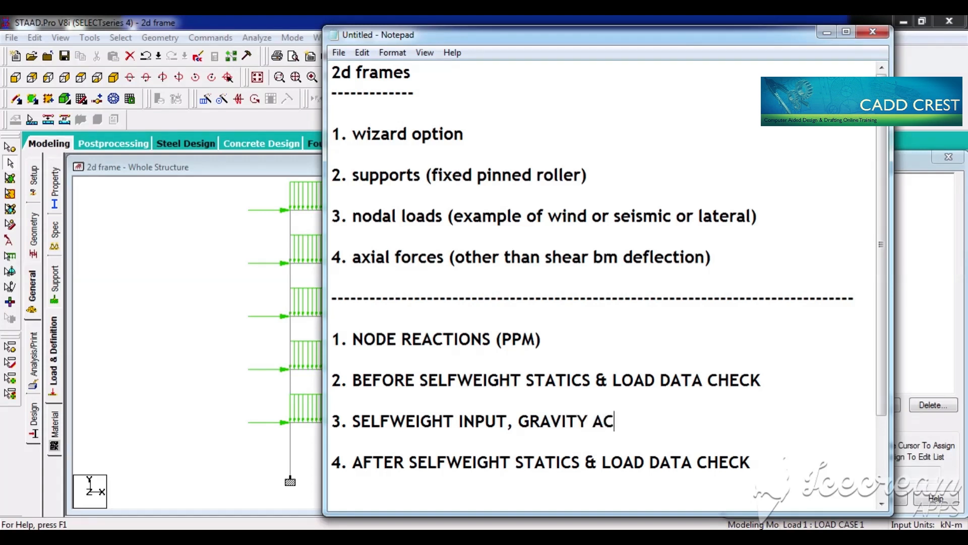
pyautogui.write('TING DOWNWARDS')
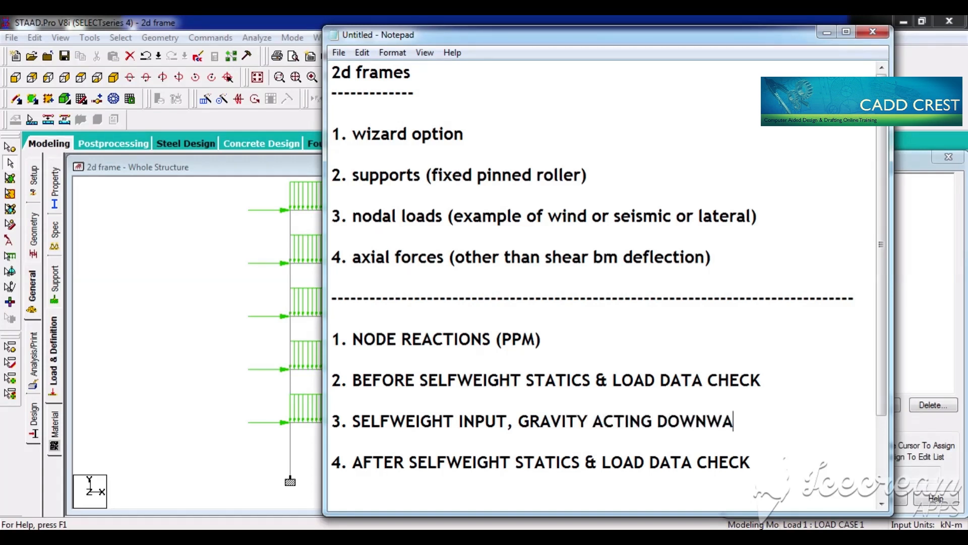
pyautogui.write('IN Y DO')
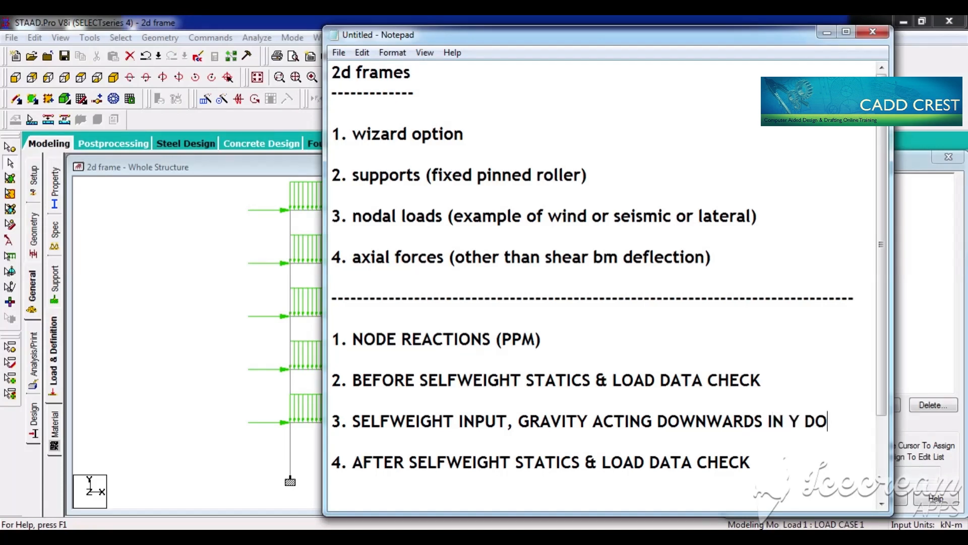
pyautogui.press('BackSpace')
pyautogui.write('IREECTION')
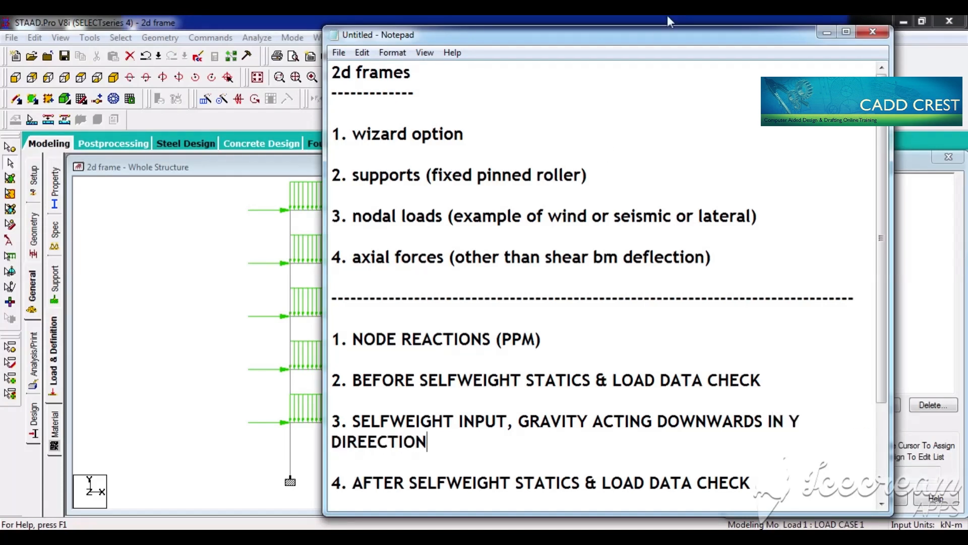
# Step: Return to STAAD.Pro and review the selfweight load's direction and factor without changing them
pyautogui.click(828, 32)
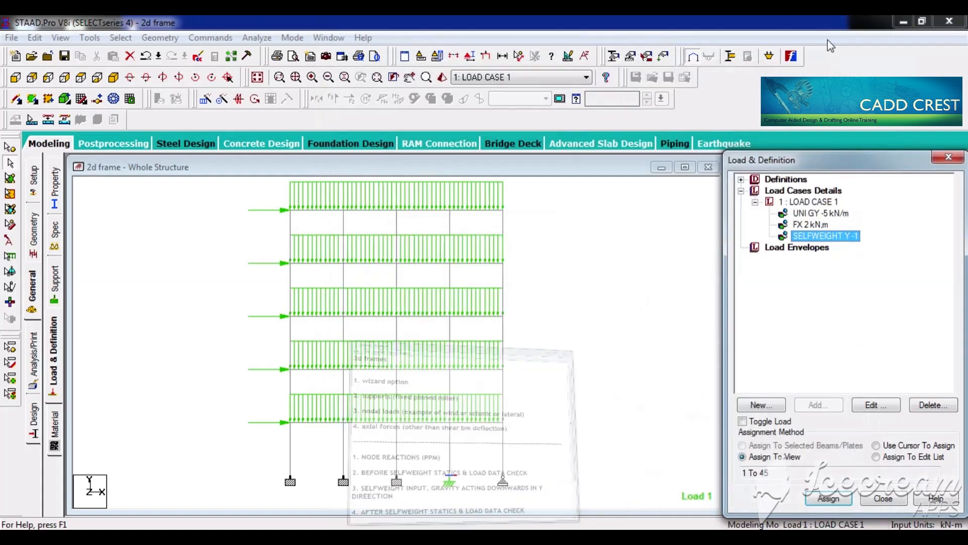
pyautogui.doubleClick(845, 237)
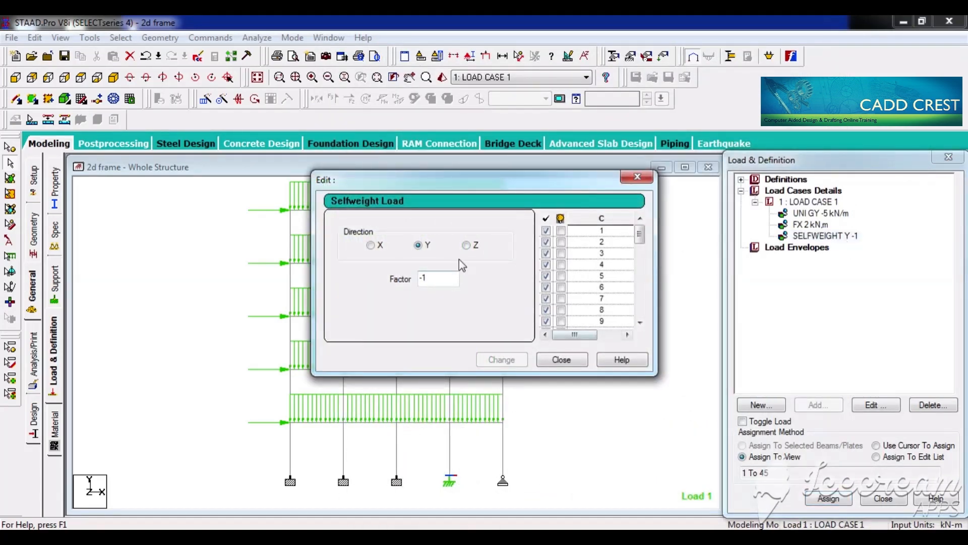
pyautogui.click(561, 359)
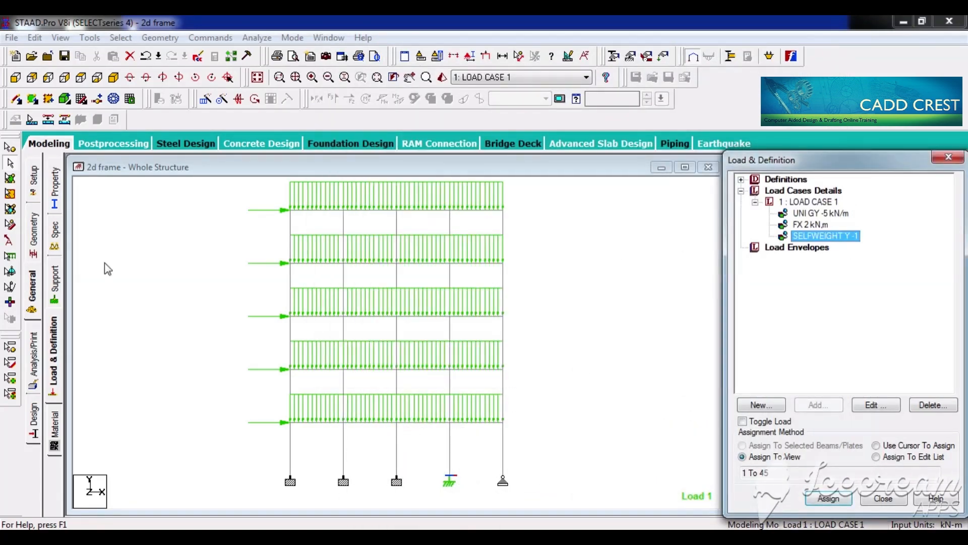
# Step: Add a Perform Analysis command with the Load Data print option and delete the existing statics check analysis command
pyautogui.click(33, 369)
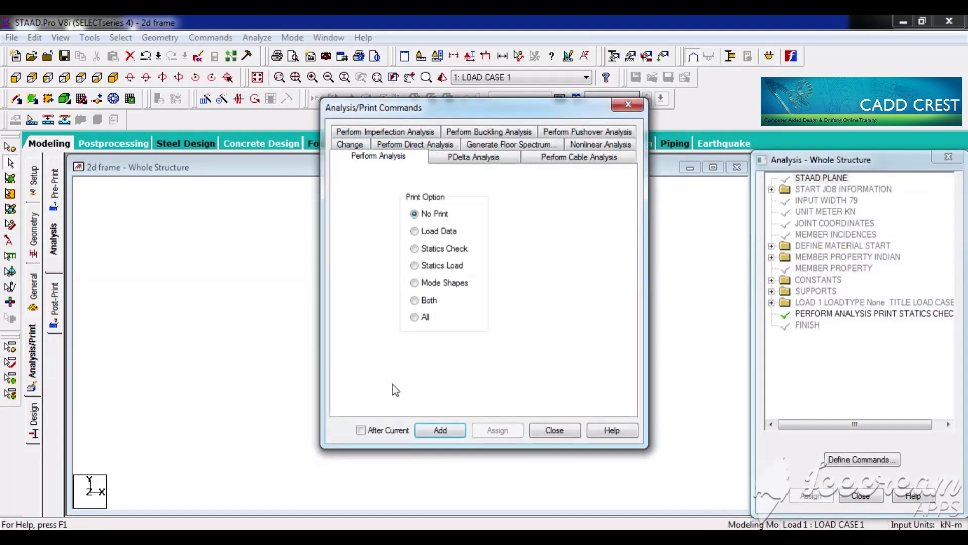
pyautogui.click(428, 233)
pyautogui.click(442, 433)
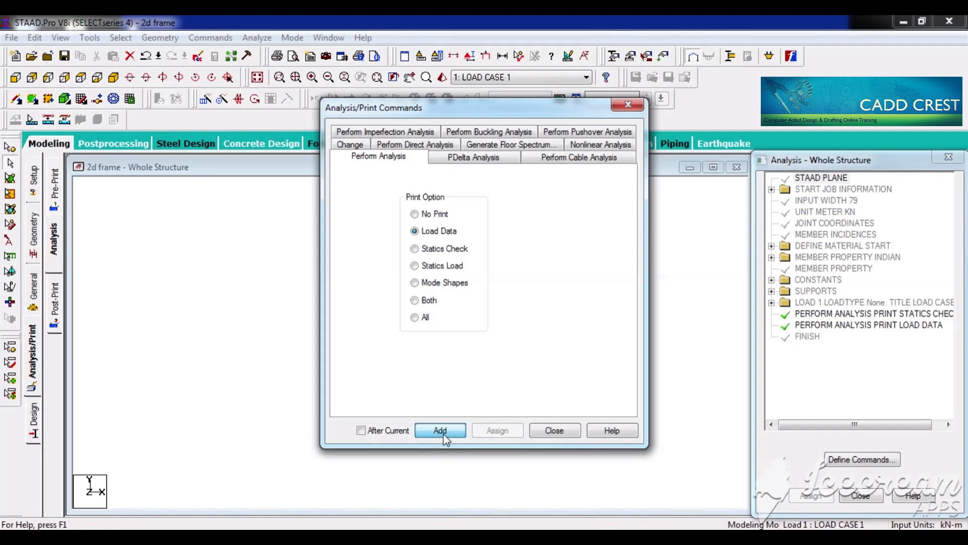
pyautogui.click(560, 431)
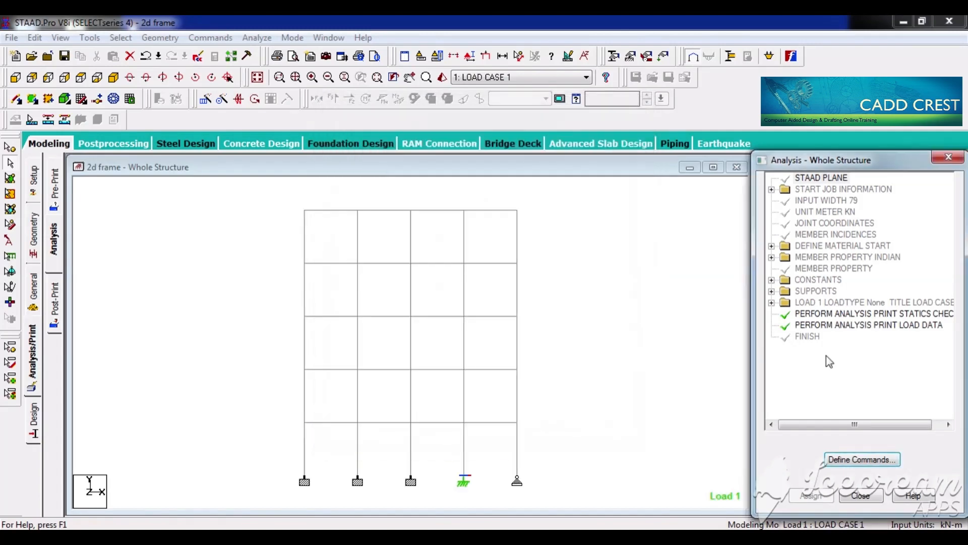
pyautogui.click(884, 313)
pyautogui.press('Delete')
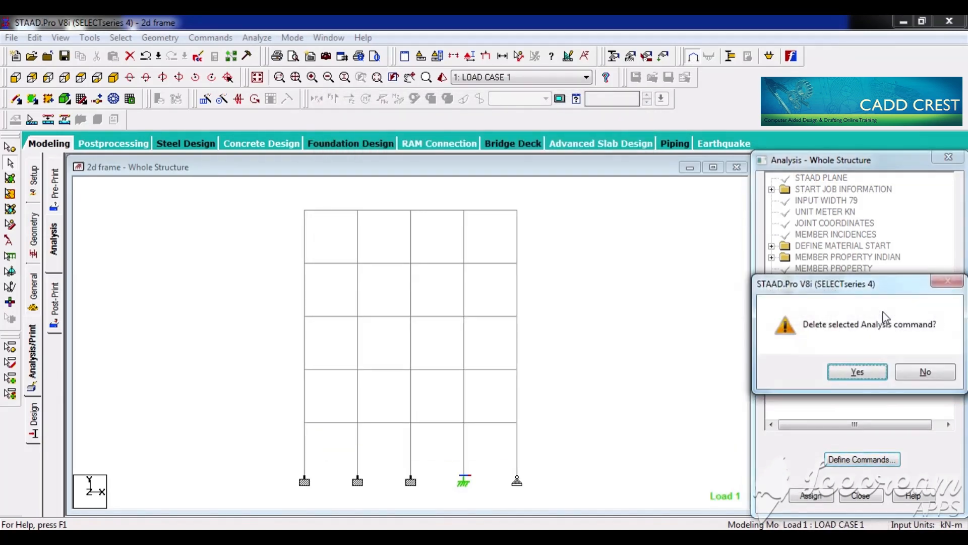
pyautogui.press('Return')
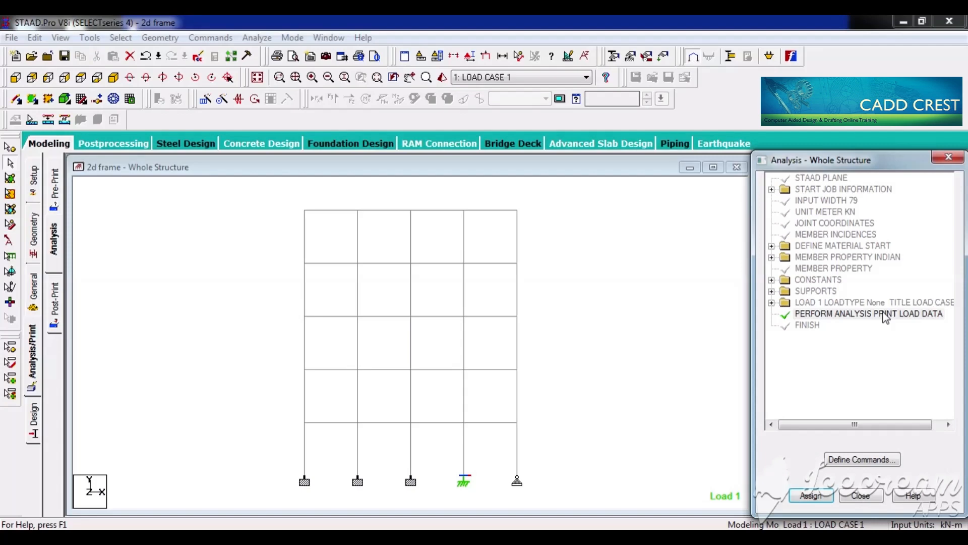
# Step: Save the modified structure, run the analysis, and open the output file
pyautogui.click(258, 38)
pyautogui.click(264, 52)
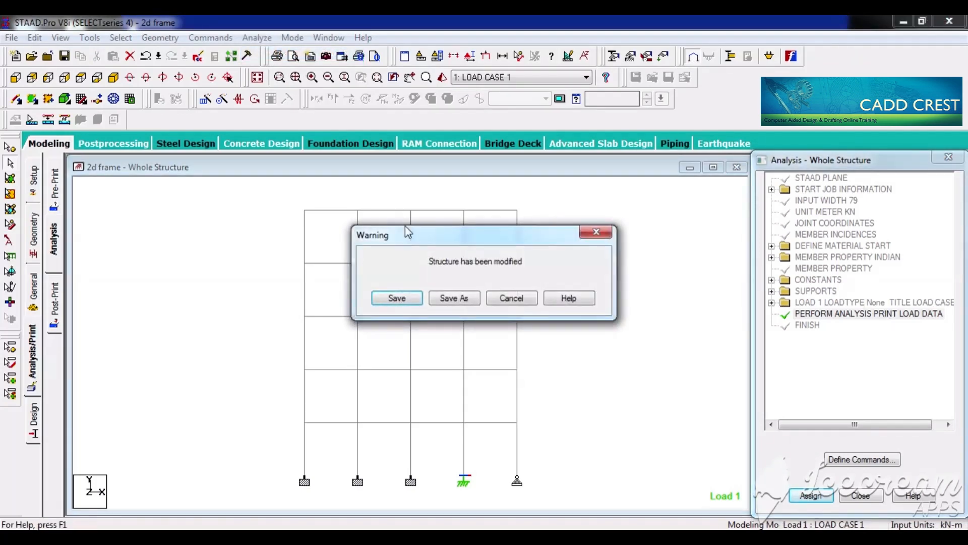
pyautogui.click(396, 298)
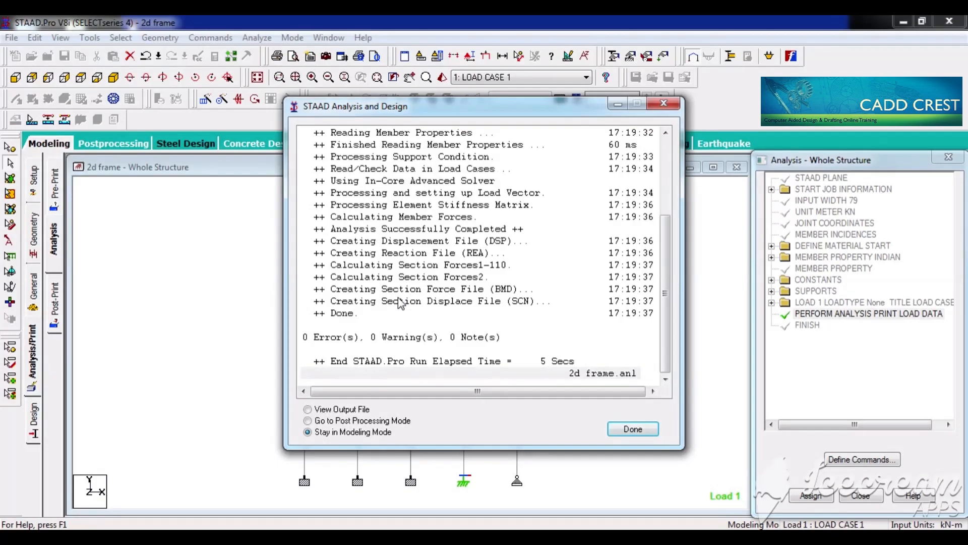
pyautogui.click(352, 411)
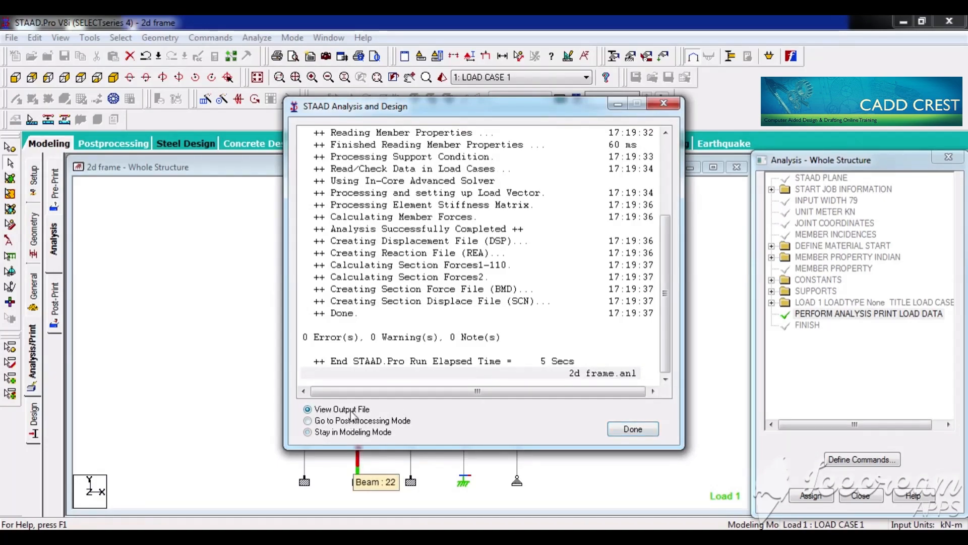
pyautogui.click(634, 430)
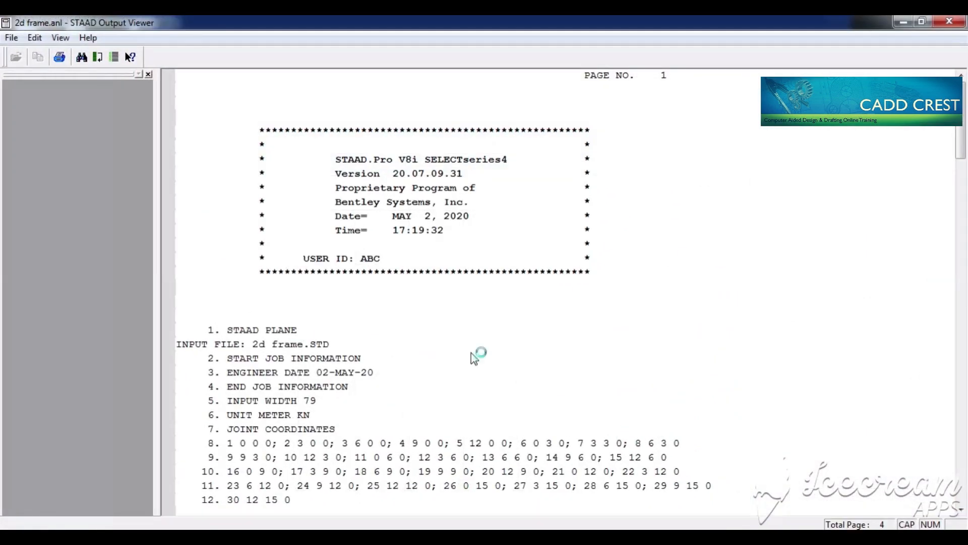
# Step: Examine the printed member, joint and selfweight loads in the output, and highlight the line with the structure's actual weight
pyautogui.scroll(-20, 416, 315)
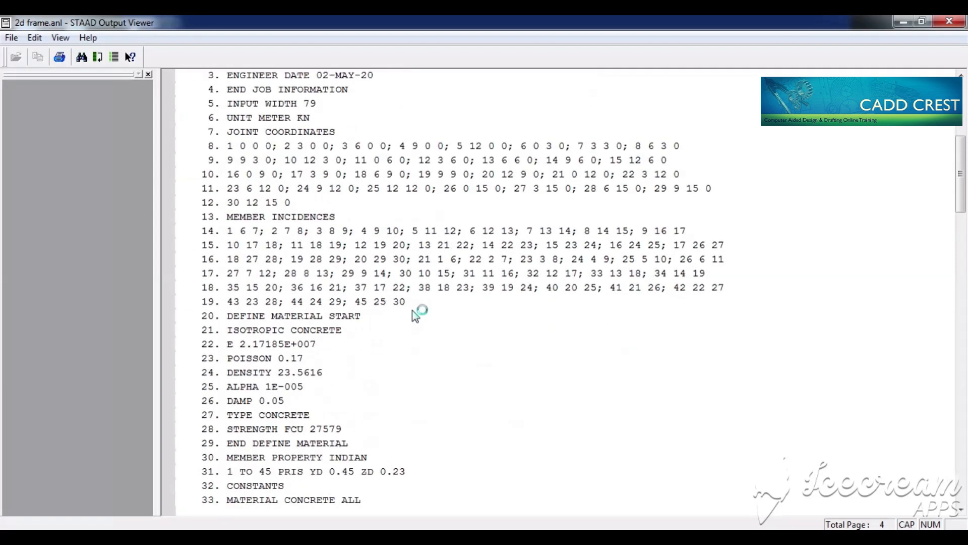
pyautogui.scroll(-7, 417, 315)
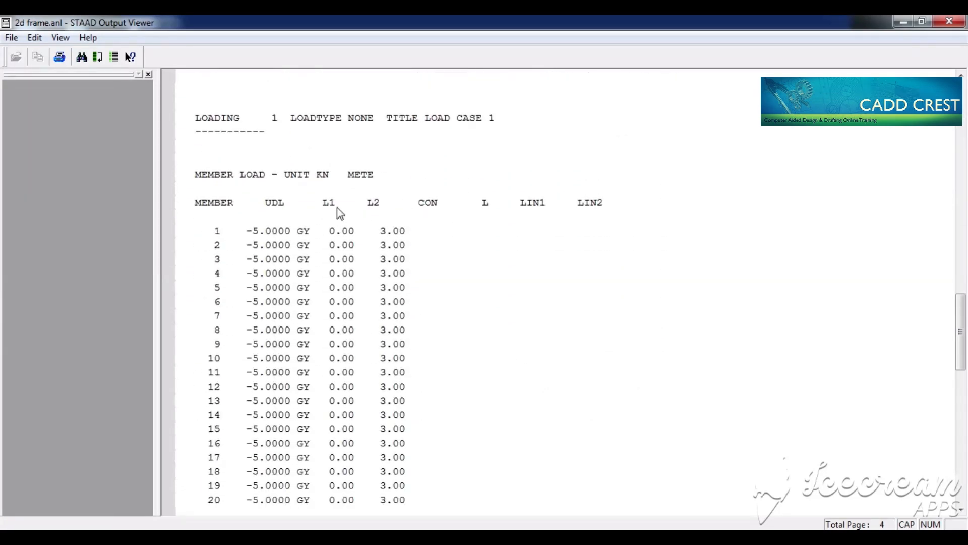
pyautogui.scroll(-1, 302, 263)
pyautogui.scroll(-7, 301, 263)
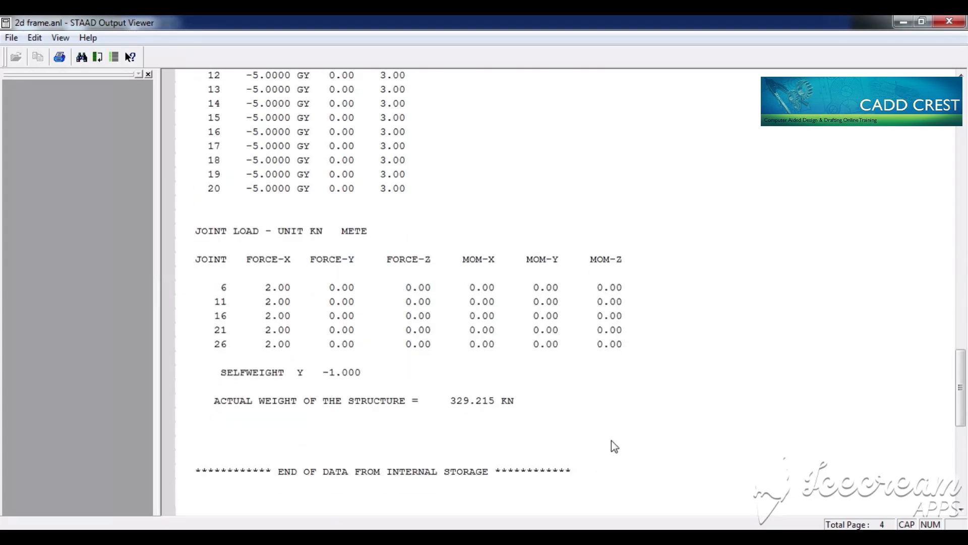
pyautogui.click(469, 403)
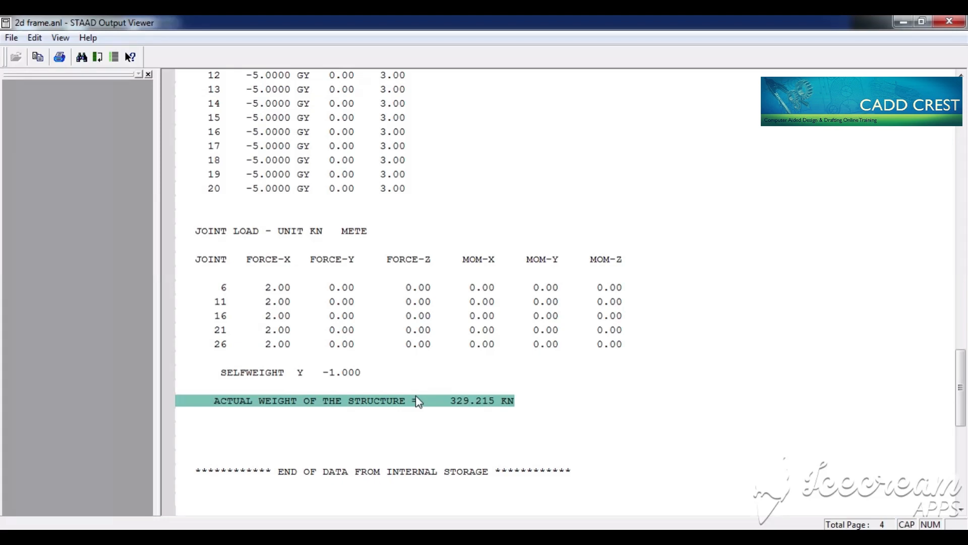
# Step: Close the output viewer, add a Perform Analysis command with the Statics Check print option, and delete the load data analysis command
pyautogui.hotkey('alt', 'space')
pyautogui.press('c')
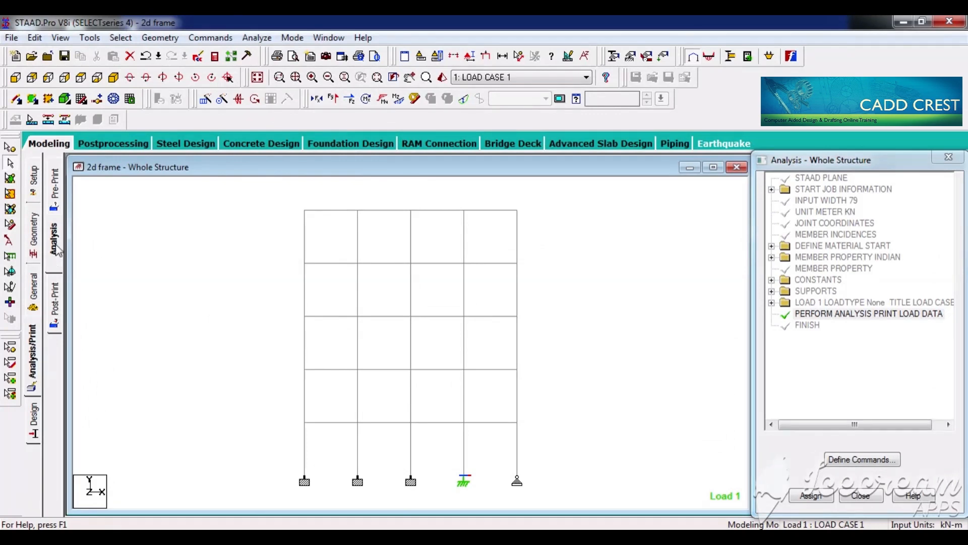
pyautogui.click(56, 246)
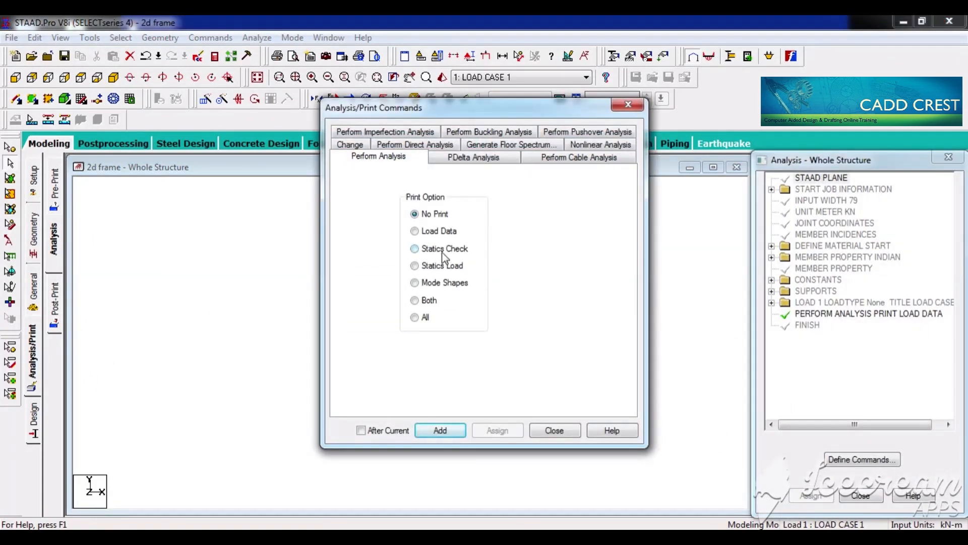
pyautogui.click(443, 249)
pyautogui.click(449, 430)
pyautogui.click(555, 432)
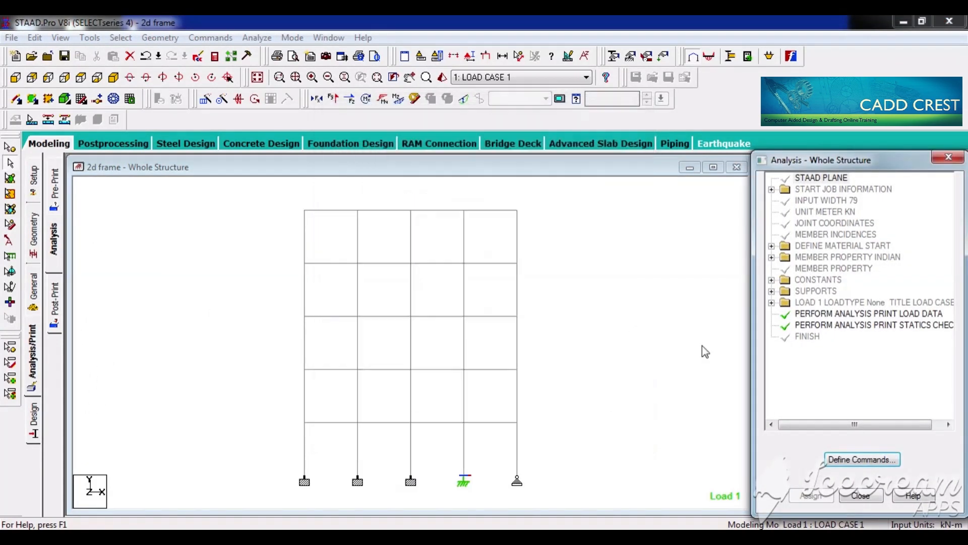
pyautogui.click(877, 315)
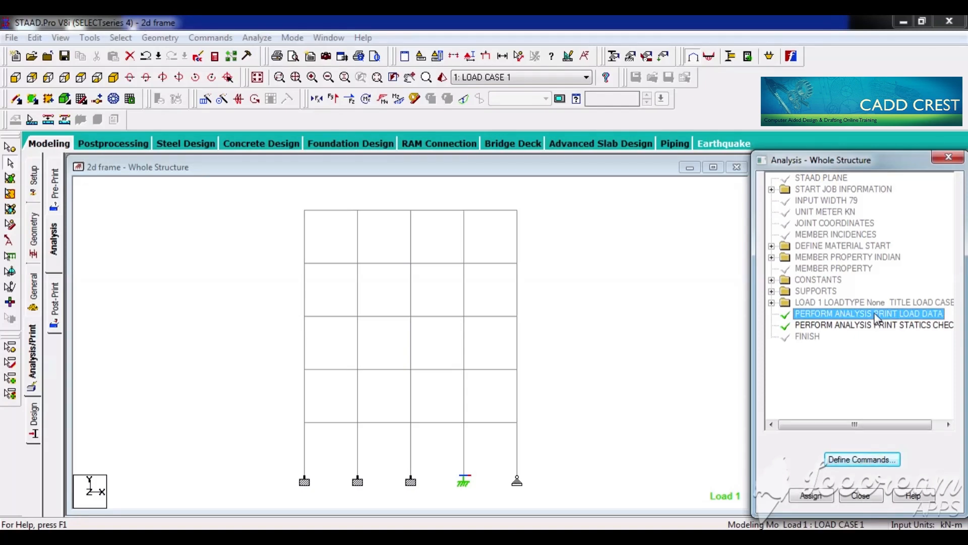
pyautogui.press('Delete')
pyautogui.click(858, 373)
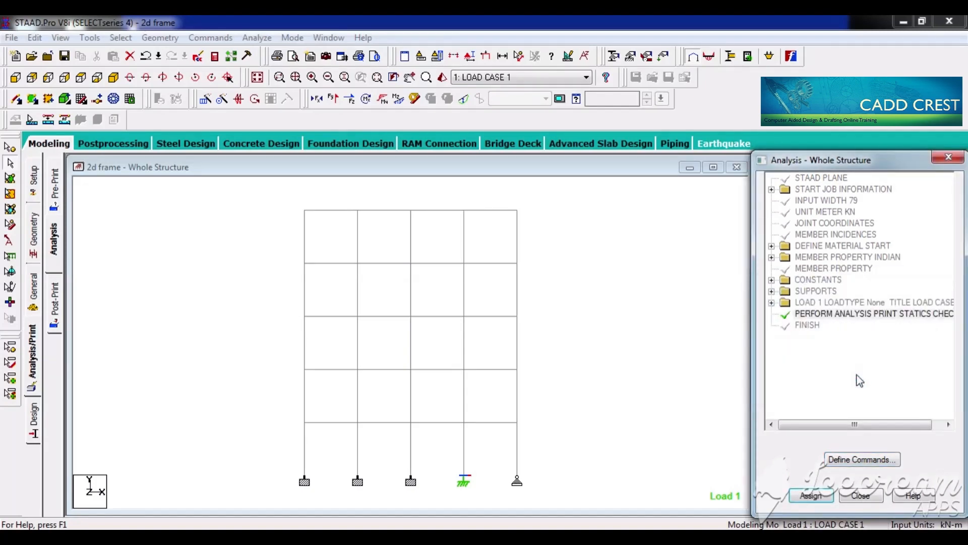
# Step: Save the modified structure, run the statics check analysis, and open its output file
pyautogui.click(612, 270)
pyautogui.hotkey('ctrl', 's')
pyautogui.press('Return')
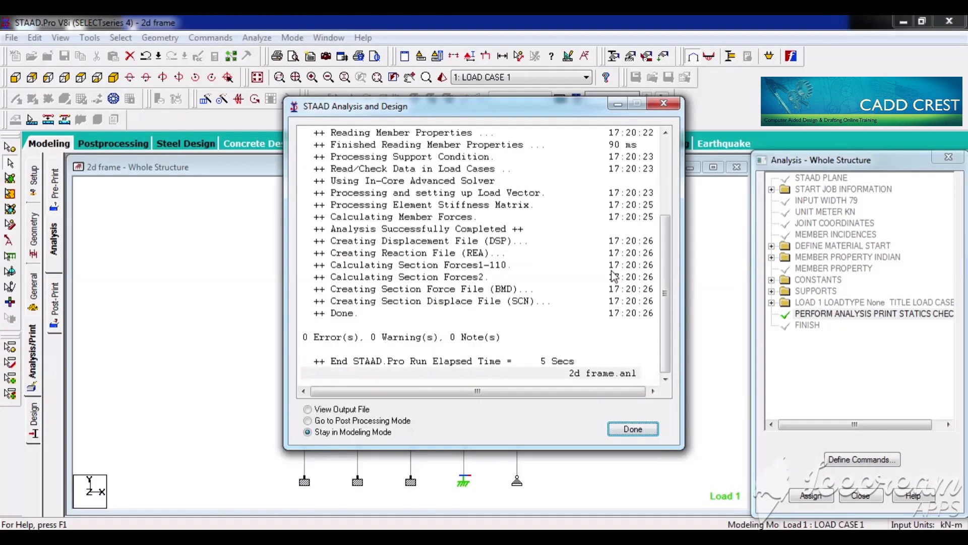
pyautogui.click(355, 410)
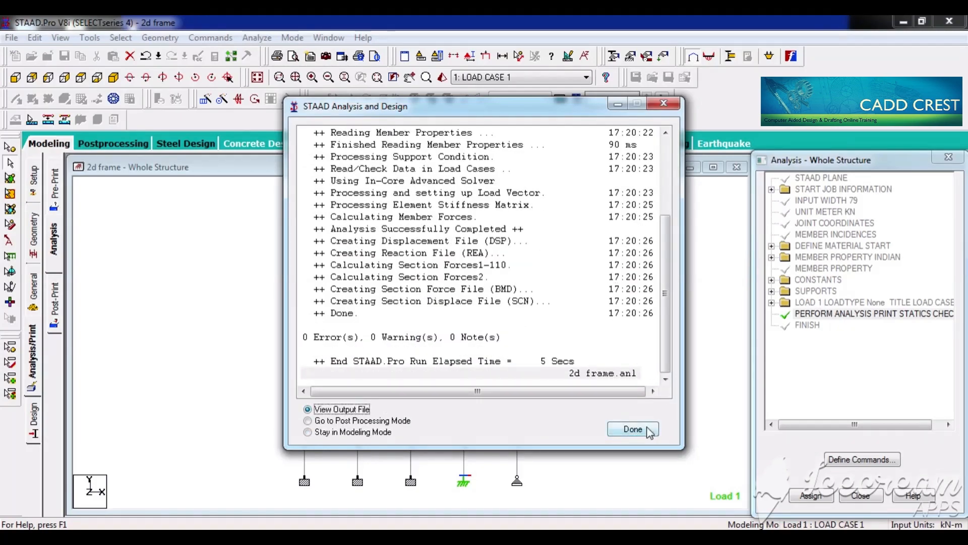
pyautogui.click(633, 429)
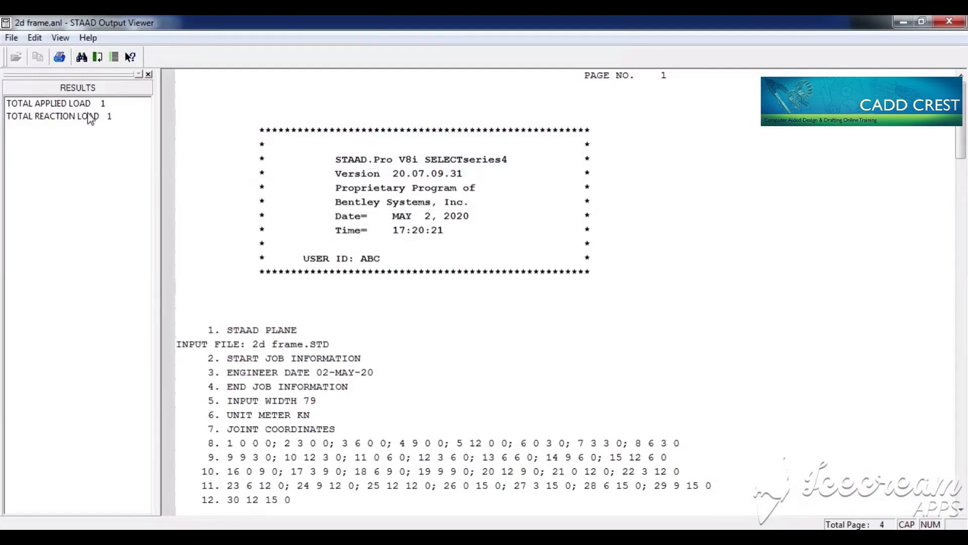
# Step: Examine the total applied and reaction load summaries in the output, highlight the applied moments line, and close the output viewer
pyautogui.click(77, 105)
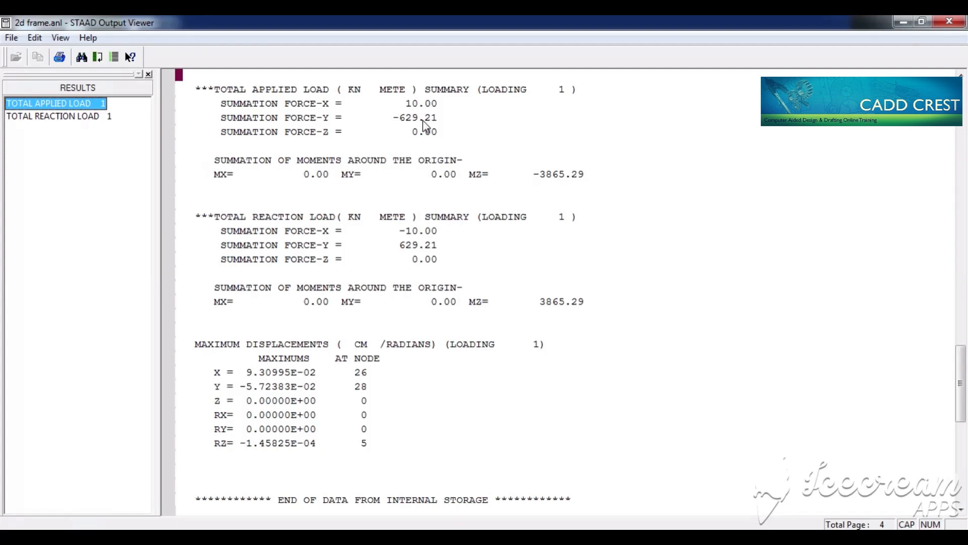
pyautogui.click(570, 180)
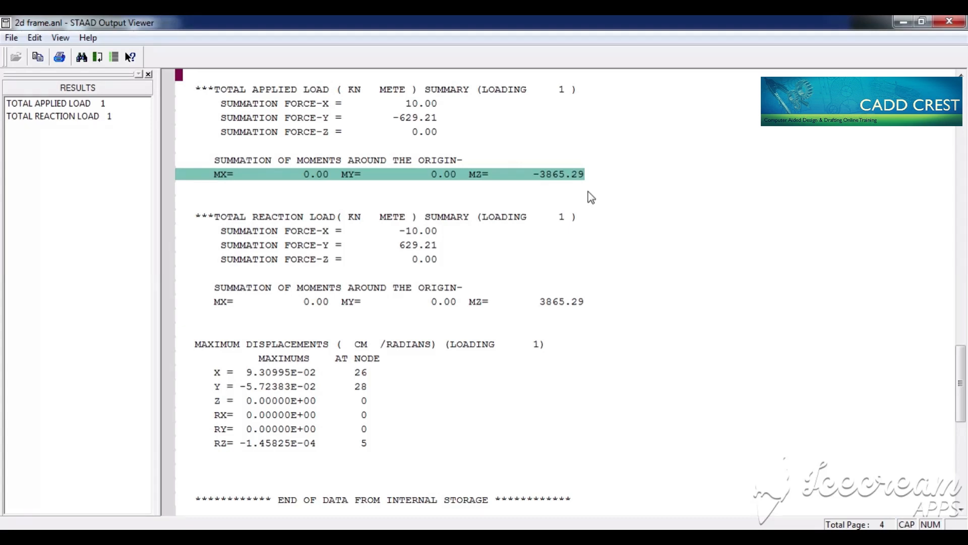
pyautogui.scroll(3, 589, 192)
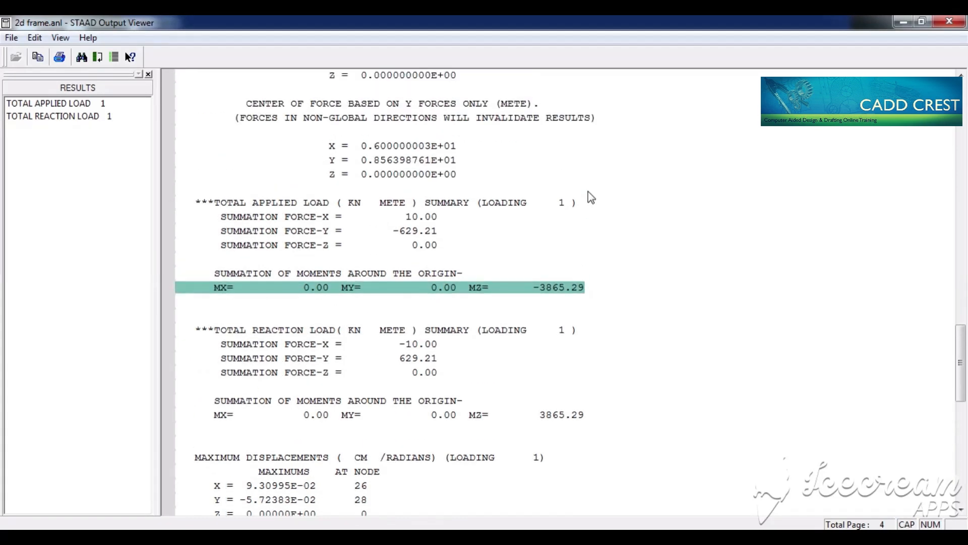
pyautogui.scroll(4, 589, 192)
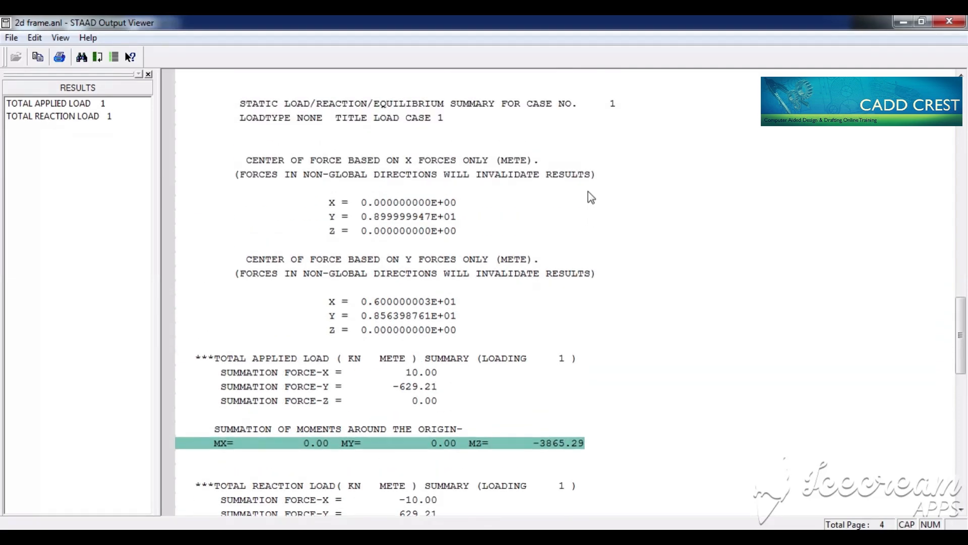
pyautogui.scroll(7, 588, 192)
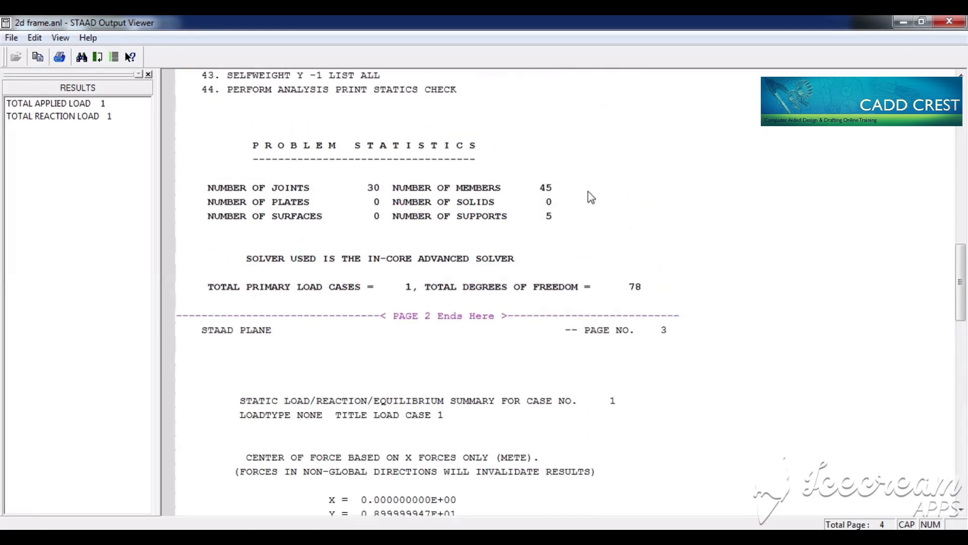
pyautogui.hotkey('alt', 'space')
pyautogui.press('c')
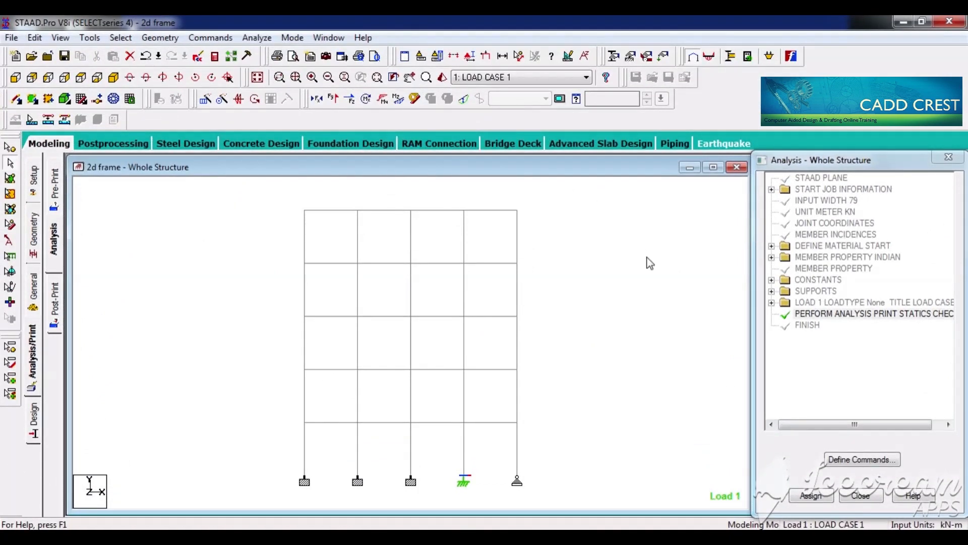
# Step: Add a Perform Analysis command with the No Print option and delete the statics check analysis command
pyautogui.click(56, 240)
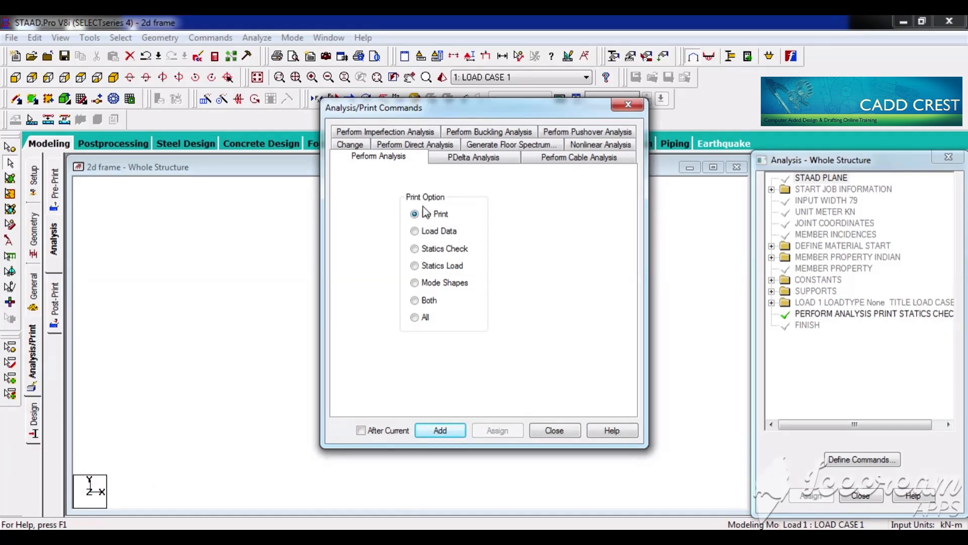
pyautogui.click(455, 429)
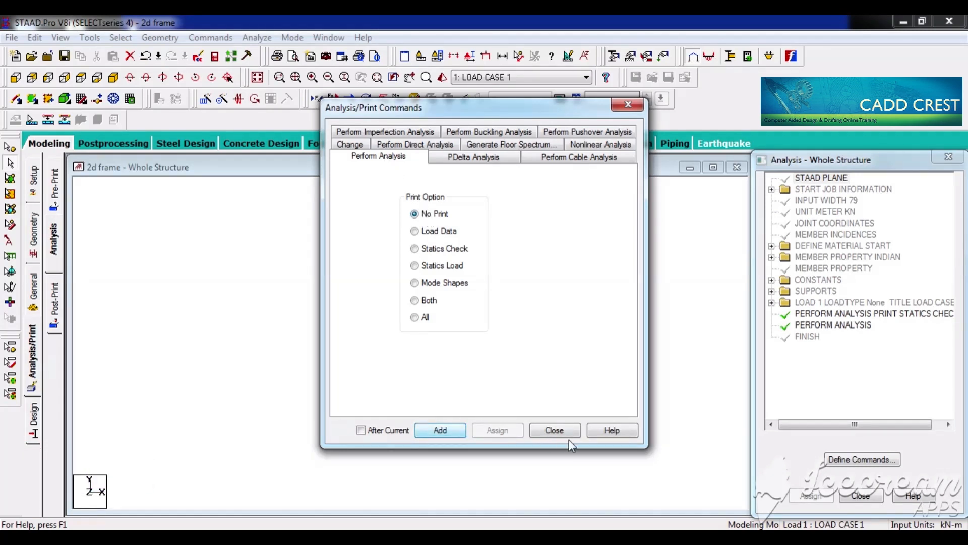
pyautogui.click(554, 431)
pyautogui.click(917, 317)
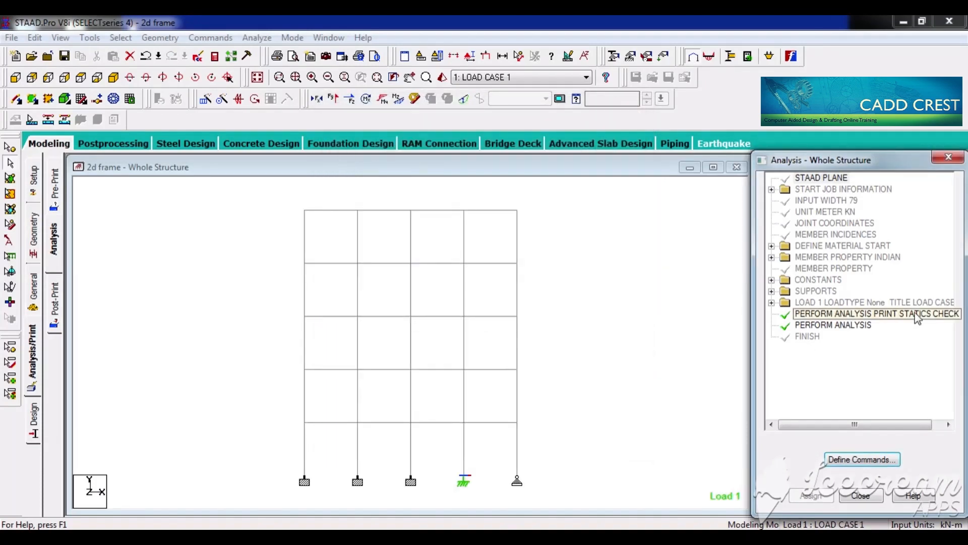
pyautogui.press('Delete')
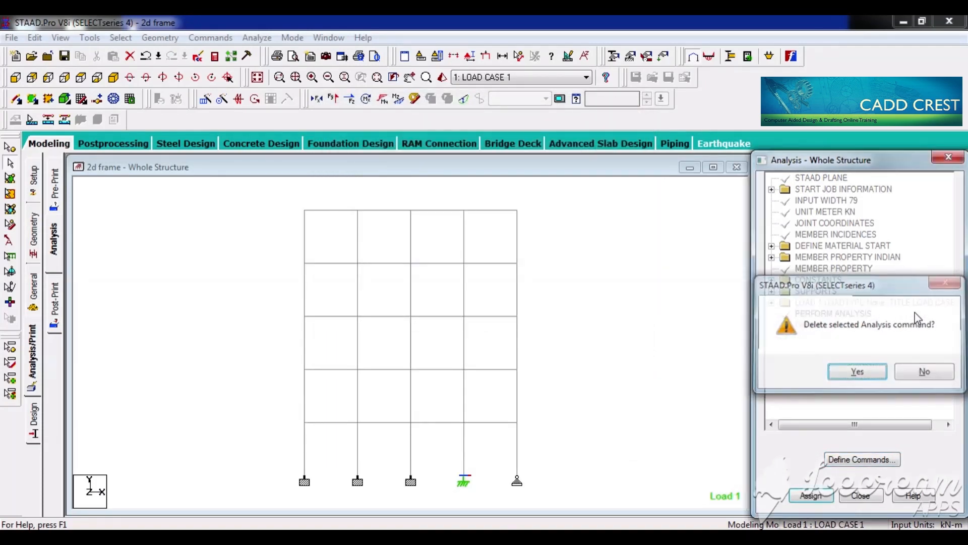
pyautogui.press('Return')
# Step: Save the structure, run the plain analysis, view its output file, and close the output viewer
pyautogui.click(584, 286)
pyautogui.hotkey('ctrl', 'F5')
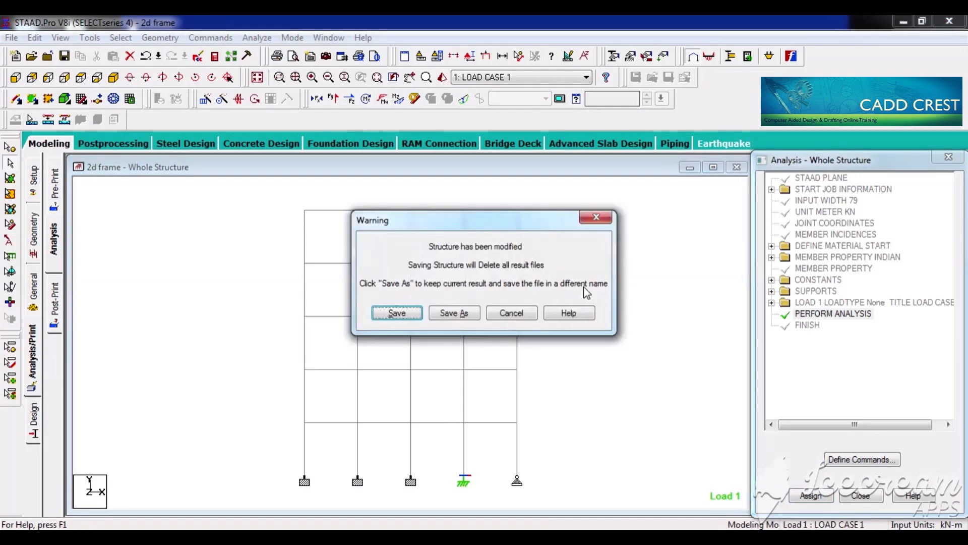
pyautogui.press('Return')
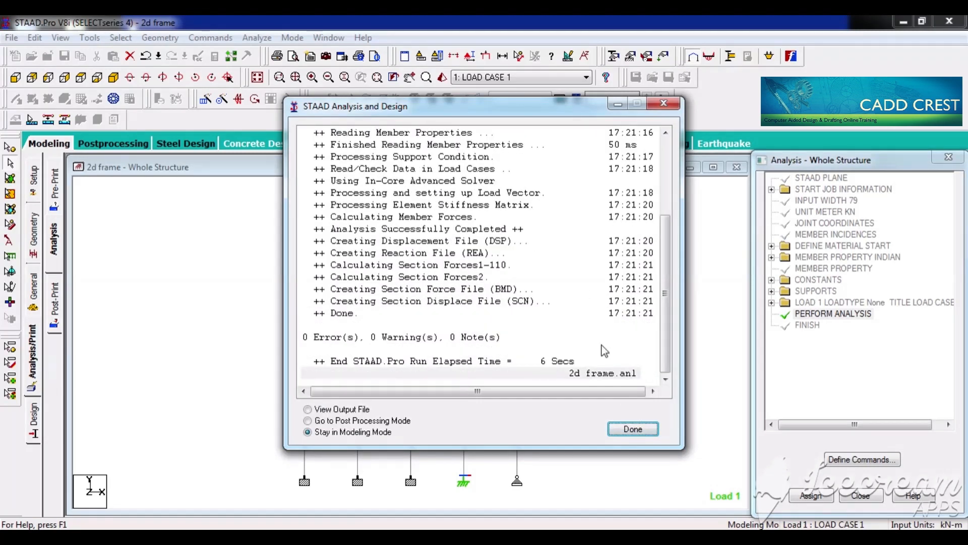
pyautogui.click(333, 422)
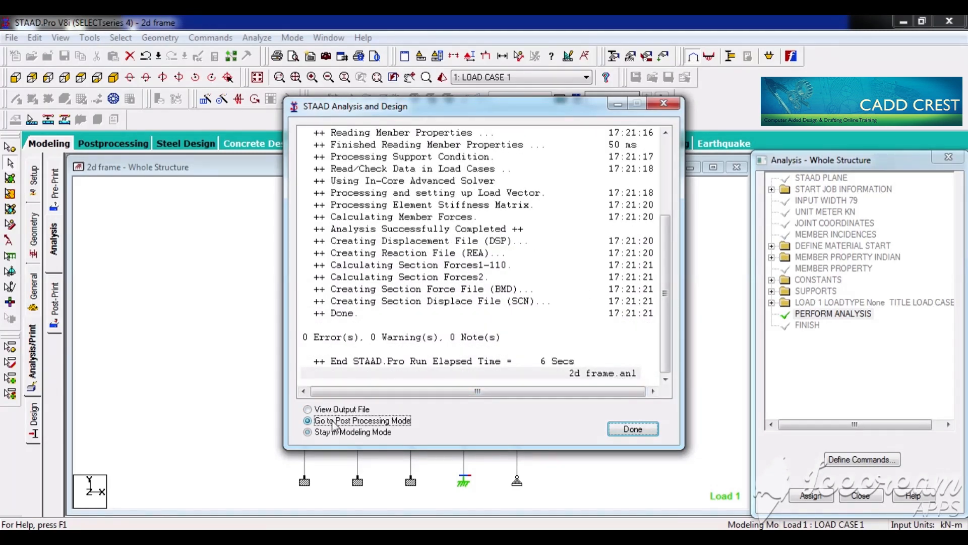
pyautogui.click(334, 410)
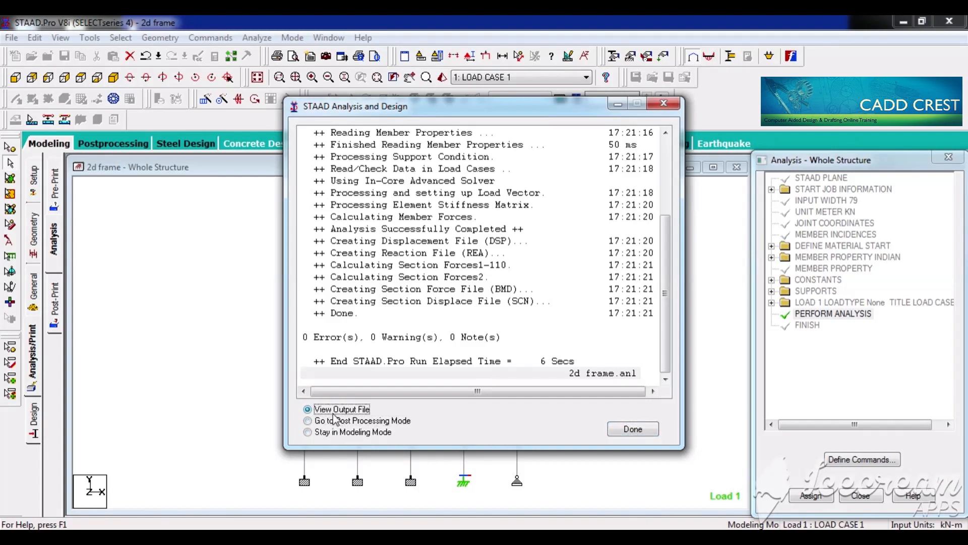
pyautogui.click(647, 432)
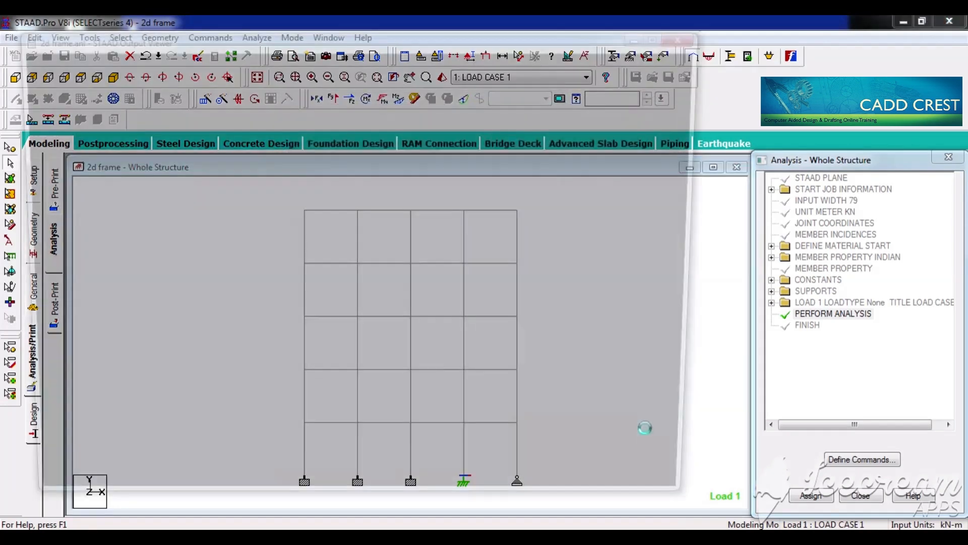
pyautogui.click(947, 21)
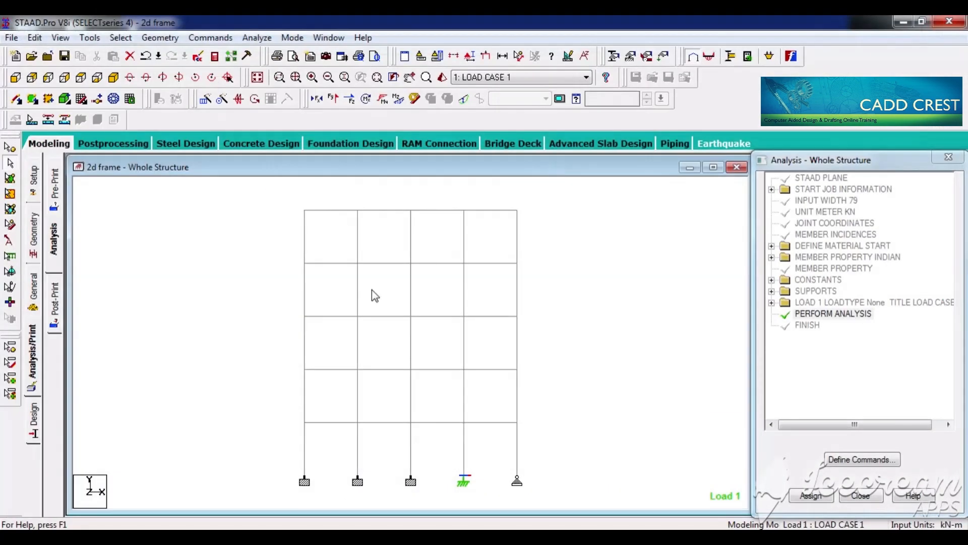
# Step: Switch to Notepad and highlight the COLUMN DESIGN item in the topic list
pyautogui.click(388, 537)
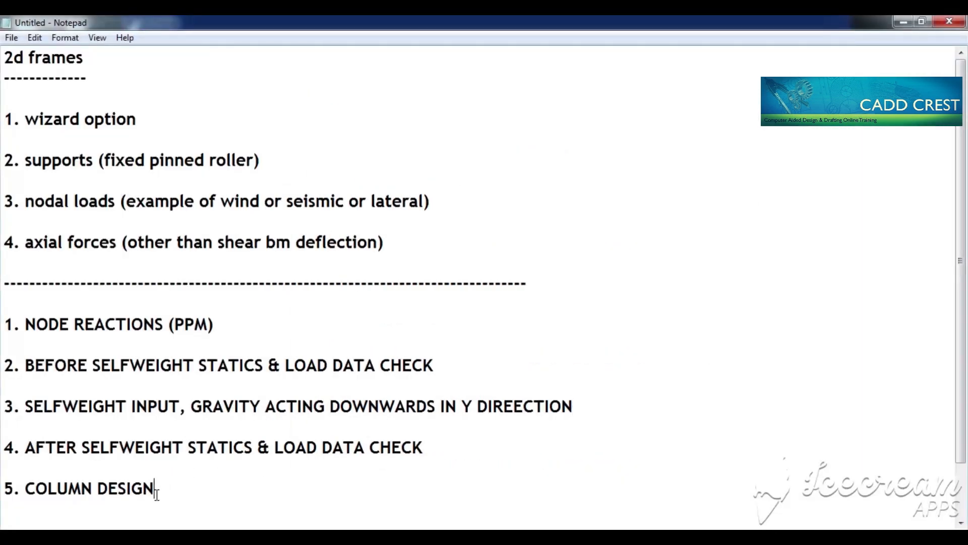
pyautogui.moveTo(156, 493); pyautogui.dragTo(31, 489)
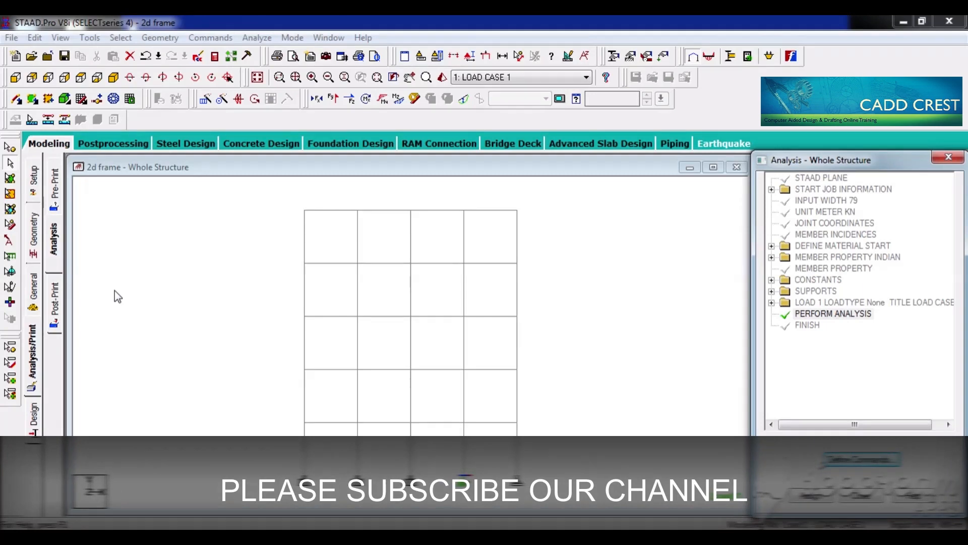
# Step: Return to STAAD.Pro, open concrete design with code IS456, and assign a compressive strength (FC) of 20000 kN/m2 to the whole frame
pyautogui.click(33, 420)
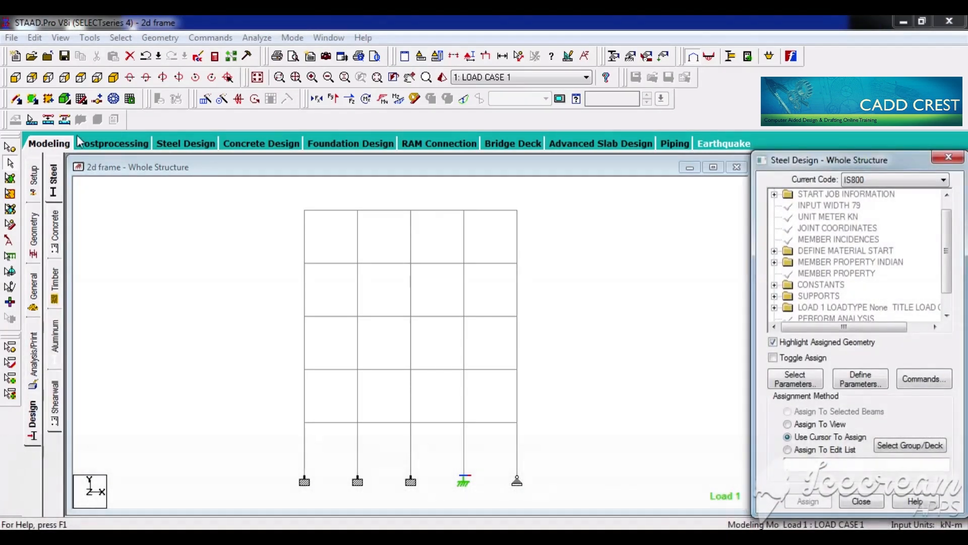
pyautogui.click(56, 231)
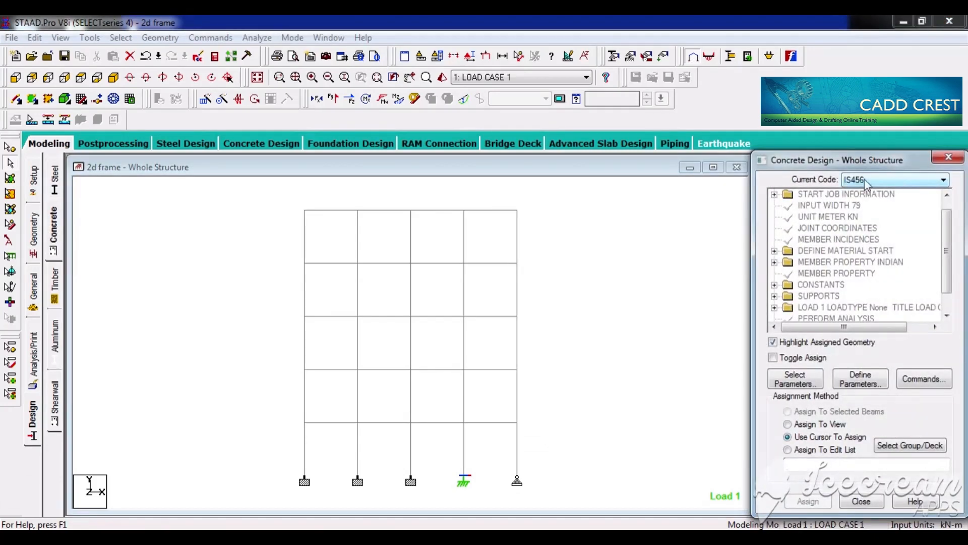
pyautogui.click(593, 272)
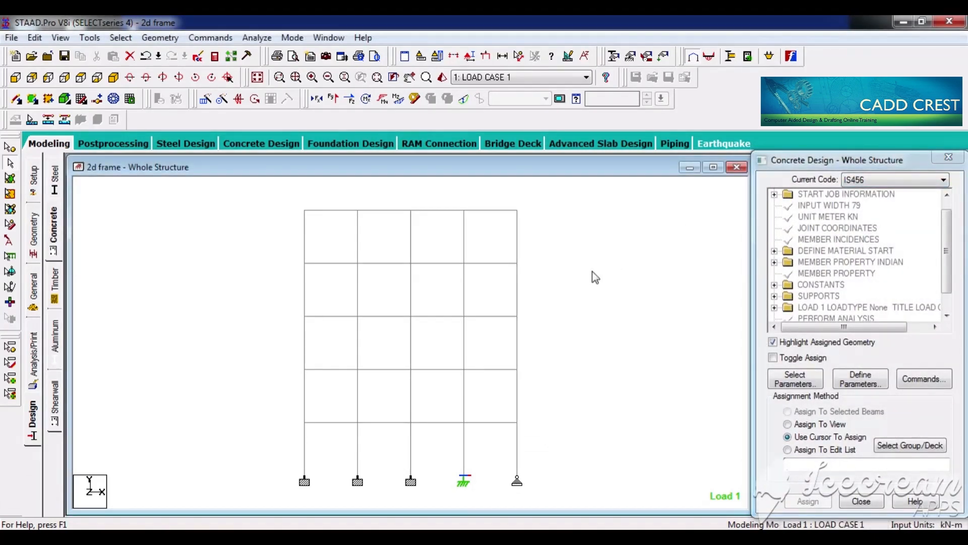
pyautogui.hotkey('ctrl', 'a')
pyautogui.click(867, 380)
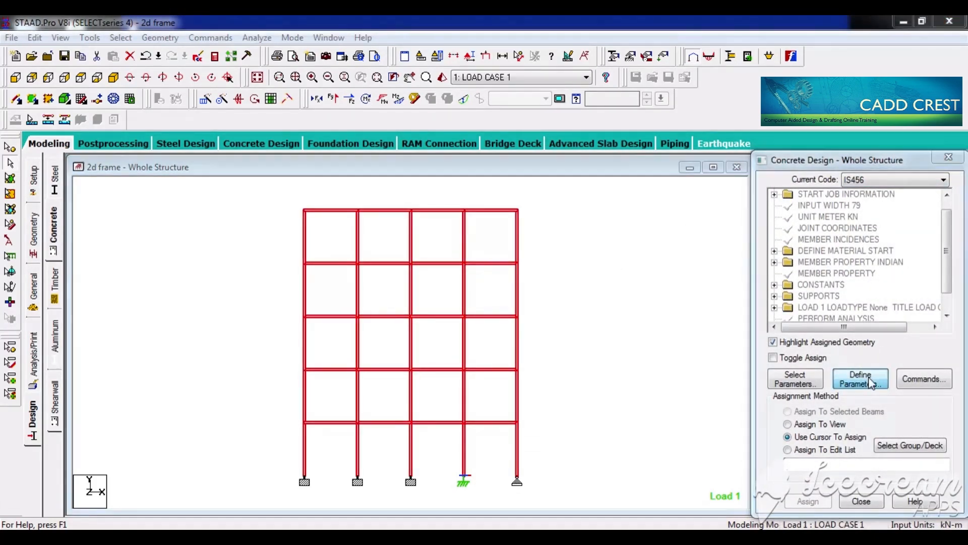
pyautogui.click(289, 223)
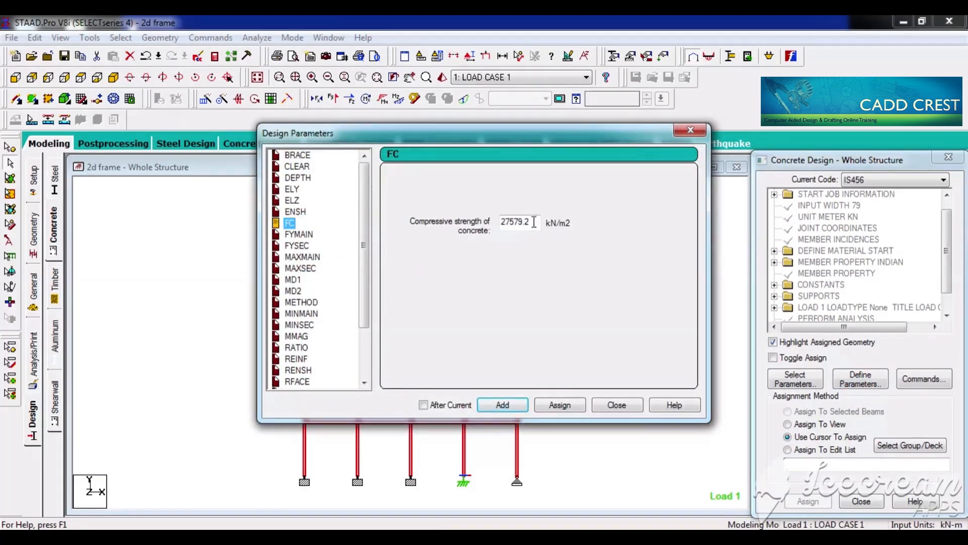
pyautogui.press('Tab')
pyautogui.write('200')
pyautogui.click(552, 408)
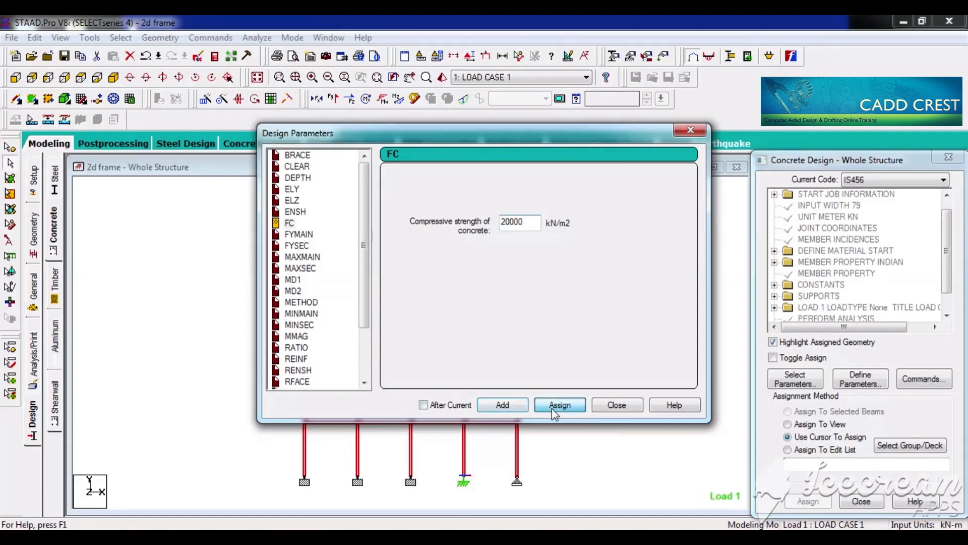
# Step: Assign a main reinforcement yield strength (FYMAIN) of 41500 kN/m2 to the whole frame, close the design parameters, and clear the selection
pyautogui.click(299, 234)
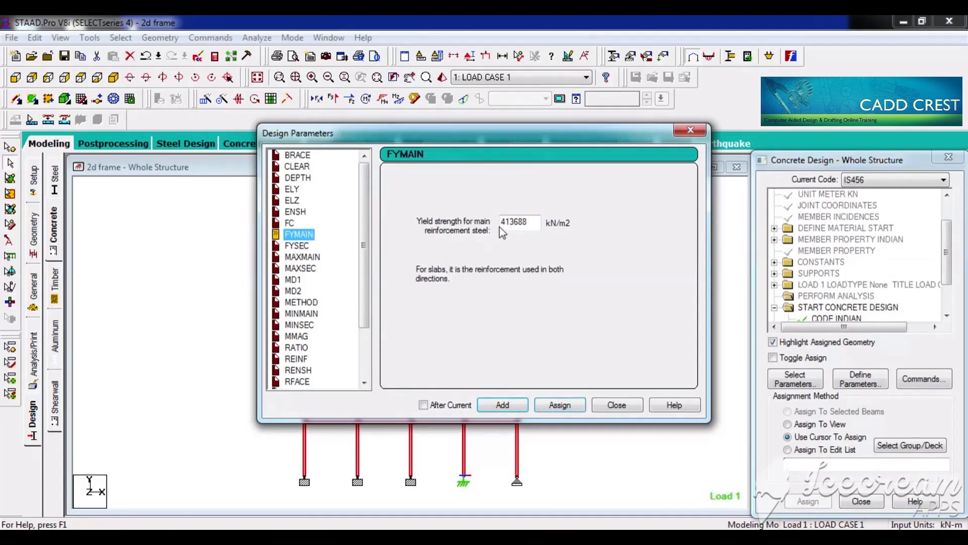
pyautogui.doubleClick(531, 222)
pyautogui.write('415000')
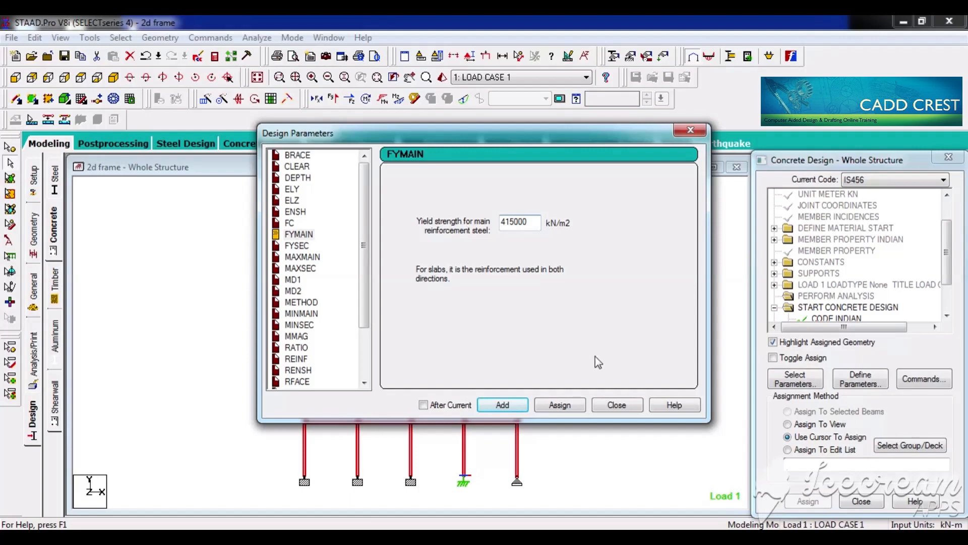
pyautogui.click(560, 405)
pyautogui.click(616, 405)
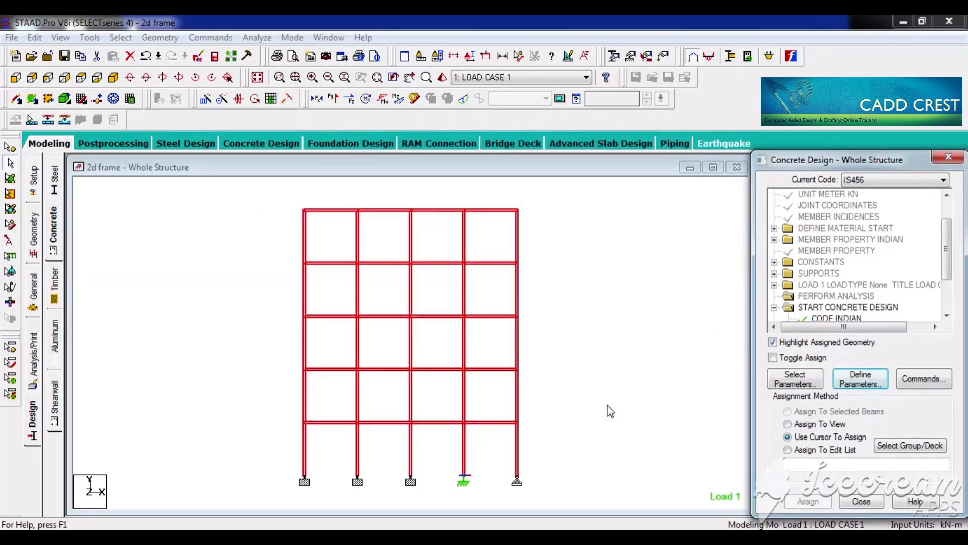
pyautogui.click(608, 359)
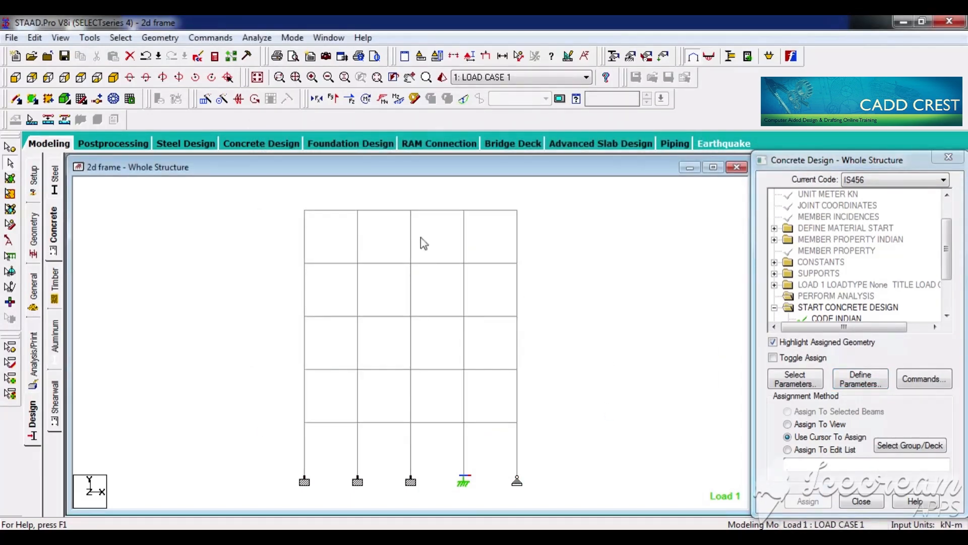
# Step: Select the horizontal beams at all five floor levels, assign the DESIGN BEAM command to them, and close the design commands
pyautogui.moveTo(260, 200); pyautogui.dragTo(562, 224)
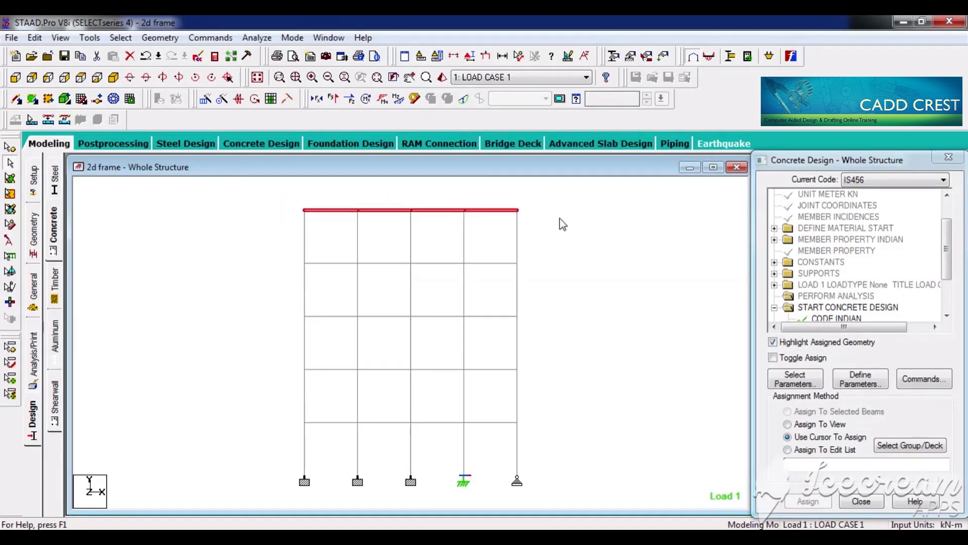
pyautogui.moveTo(285, 253); pyautogui.dragTo(537, 276)
pyautogui.moveTo(276, 317); pyautogui.dragTo(540, 321)
pyautogui.moveTo(286, 361); pyautogui.dragTo(541, 378)
pyautogui.moveTo(276, 413); pyautogui.dragTo(553, 437)
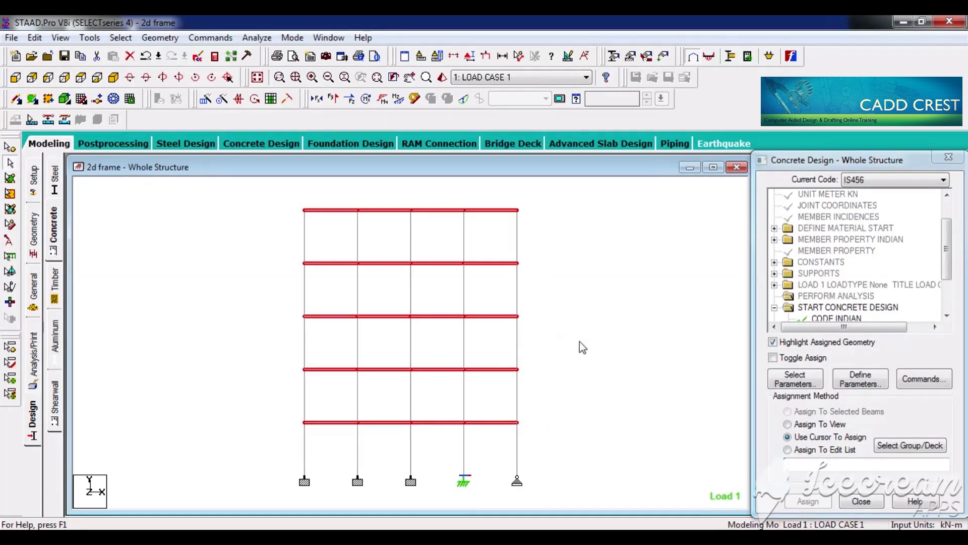
pyautogui.click(923, 385)
pyautogui.click(595, 232)
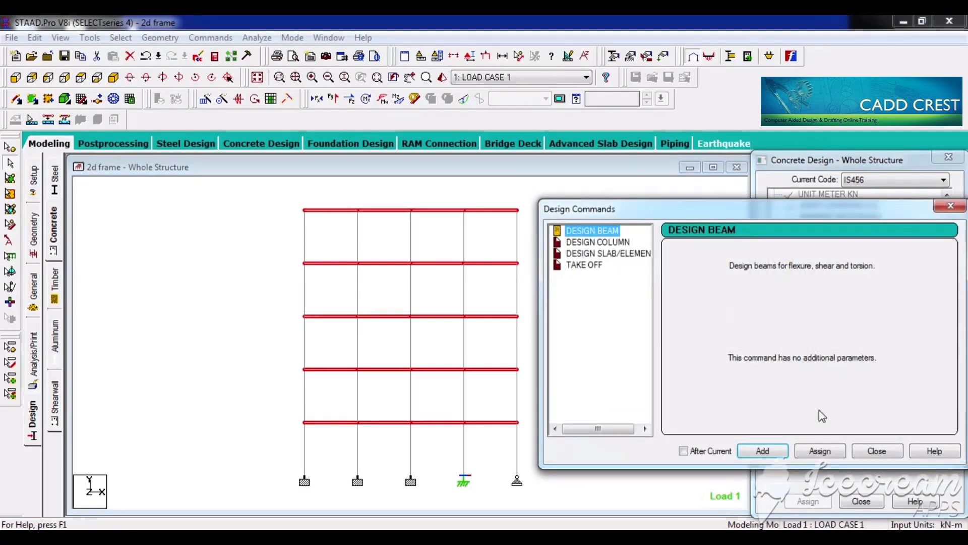
pyautogui.click(815, 450)
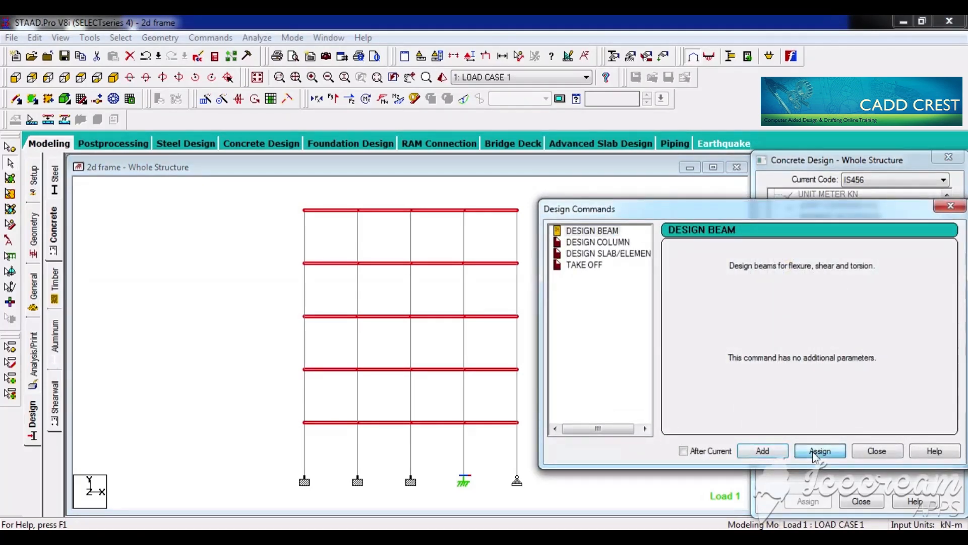
pyautogui.click(874, 454)
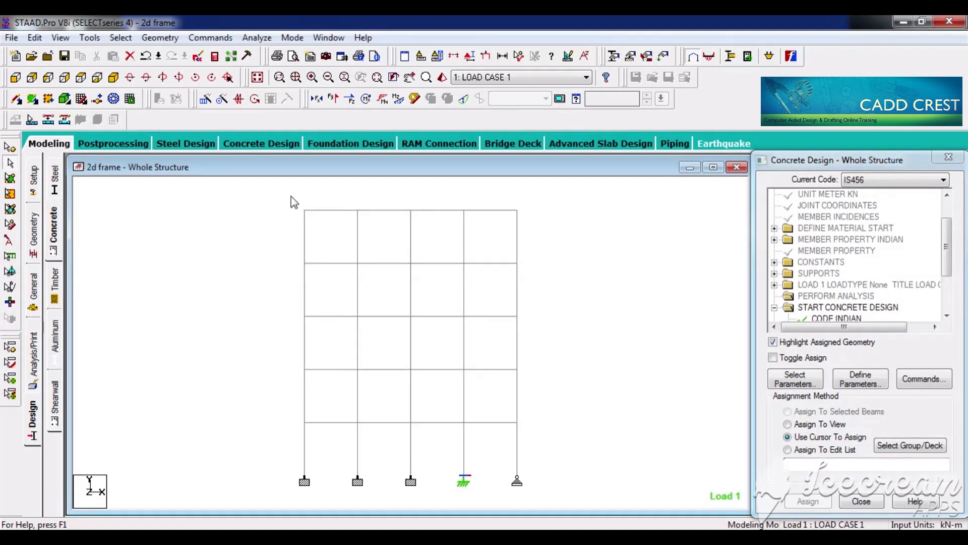
# Step: Select all five vertical column lines, assign the DESIGN COLUMN command to them, and close the design commands
pyautogui.moveTo(292, 197); pyautogui.dragTo(315, 489)
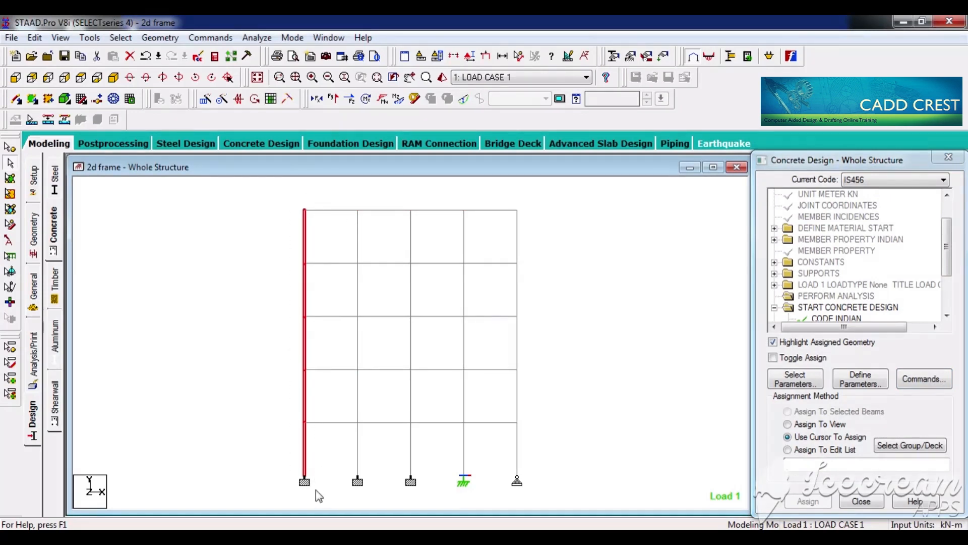
pyautogui.moveTo(348, 201); pyautogui.dragTo(371, 497)
pyautogui.moveTo(400, 192); pyautogui.dragTo(422, 504)
pyautogui.moveTo(457, 194); pyautogui.dragTo(484, 470)
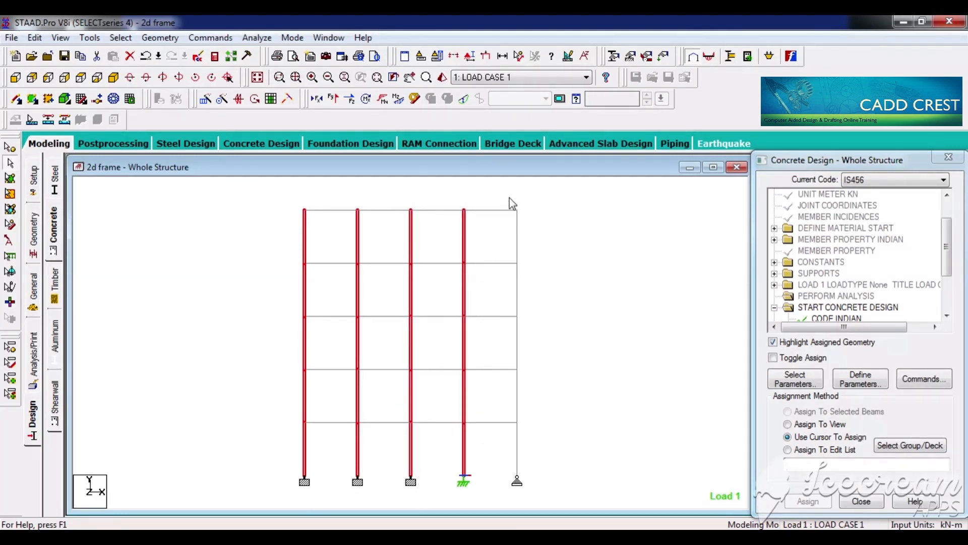
pyautogui.moveTo(509, 197); pyautogui.dragTo(536, 497)
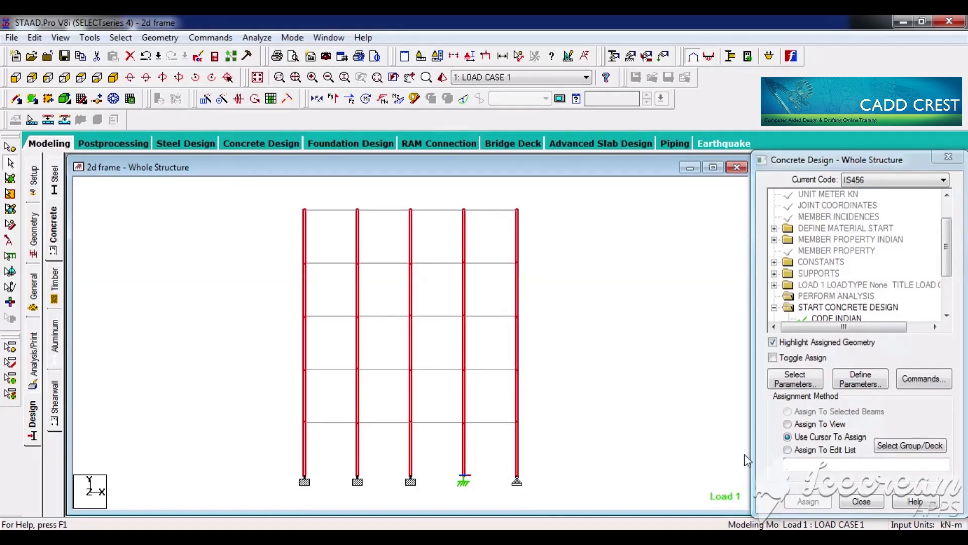
pyautogui.click(924, 379)
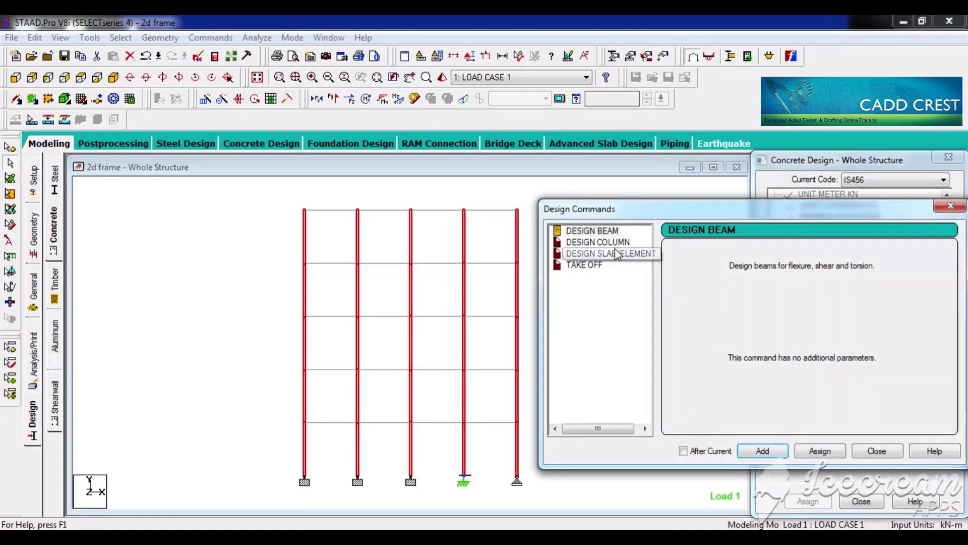
pyautogui.click(598, 242)
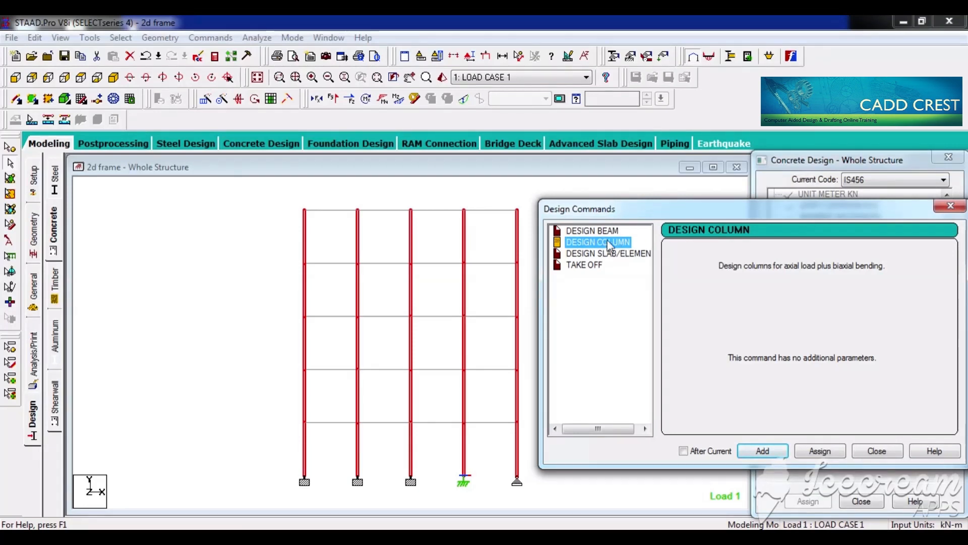
pyautogui.click(820, 451)
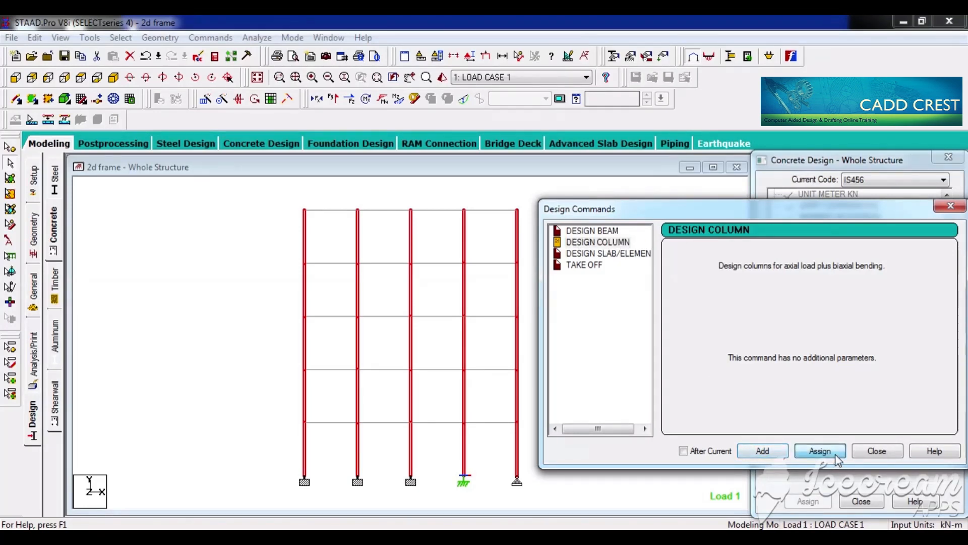
pyautogui.click(876, 451)
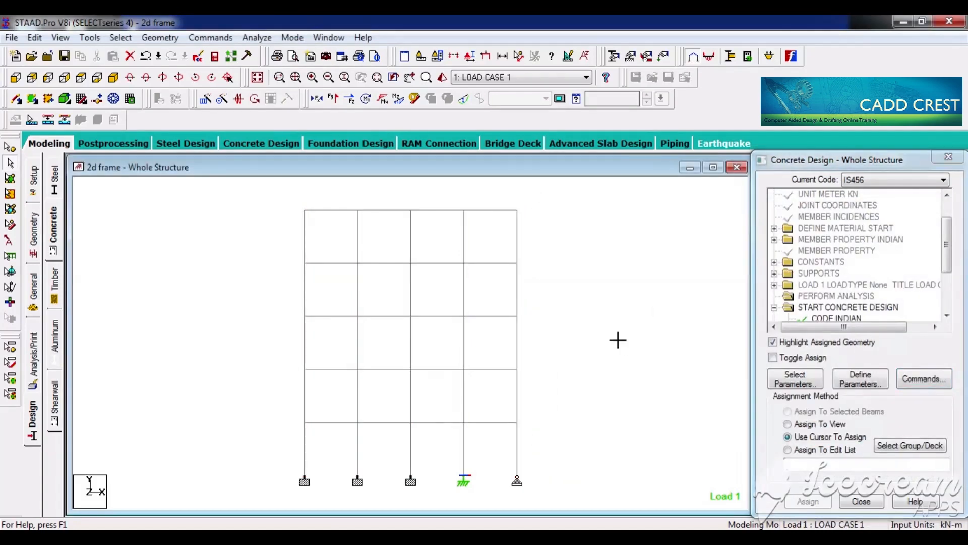
# Step: Add the TAKE OFF command to the concrete design and close the design commands
pyautogui.click(925, 379)
pyautogui.click(585, 265)
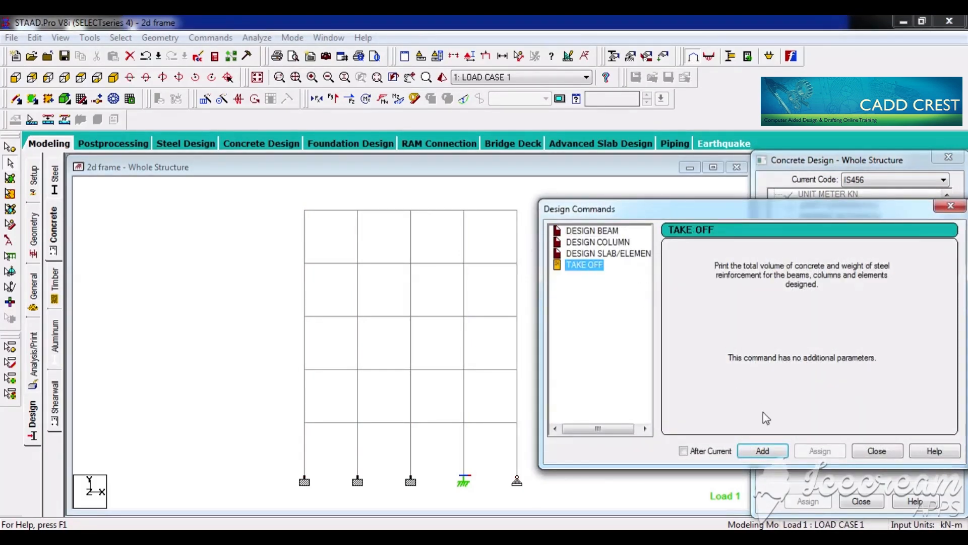
pyautogui.click(762, 451)
pyautogui.click(870, 452)
pyautogui.click(601, 333)
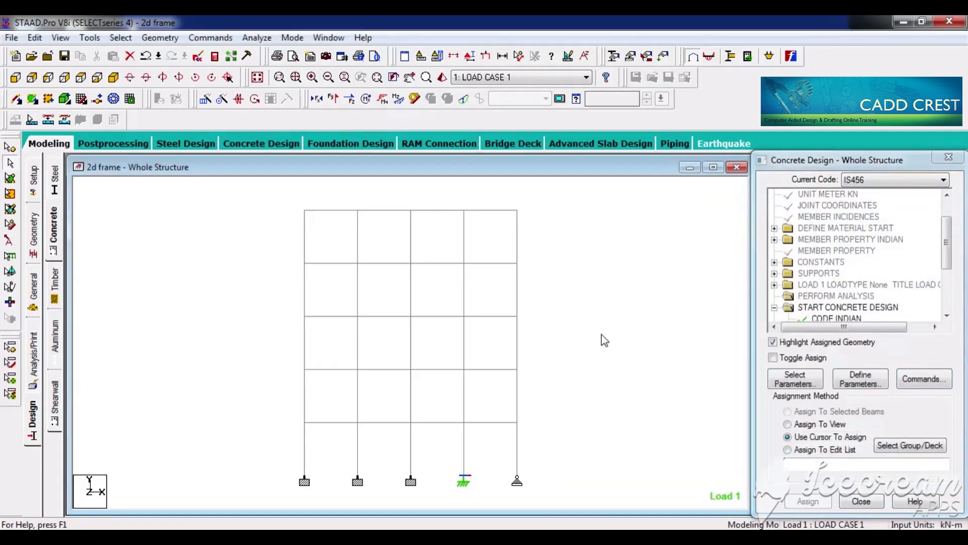
# Step: Save the structure, run the analysis and design, and open the output file at its CONCRETE DESIGN results
pyautogui.hotkey('ctrl', 's')
pyautogui.press('Return')
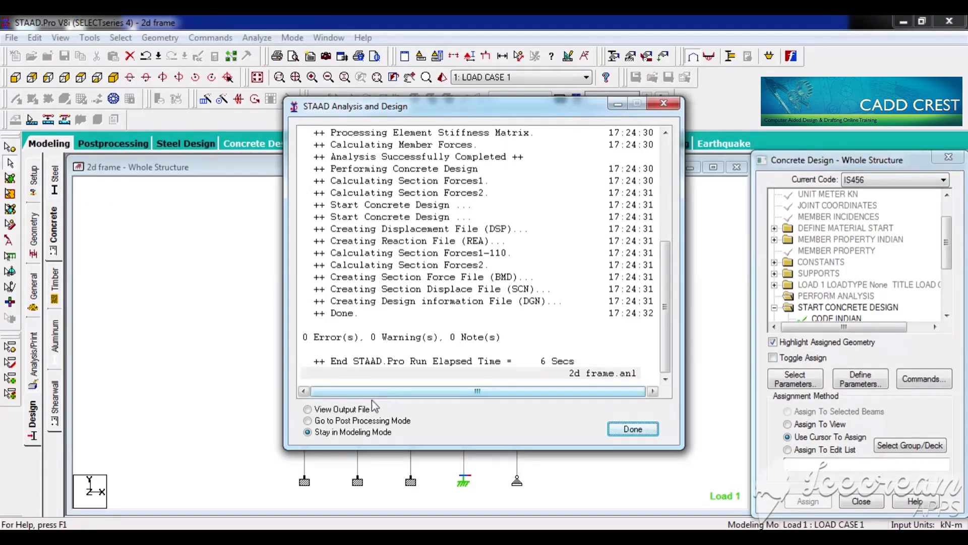
pyautogui.click(362, 412)
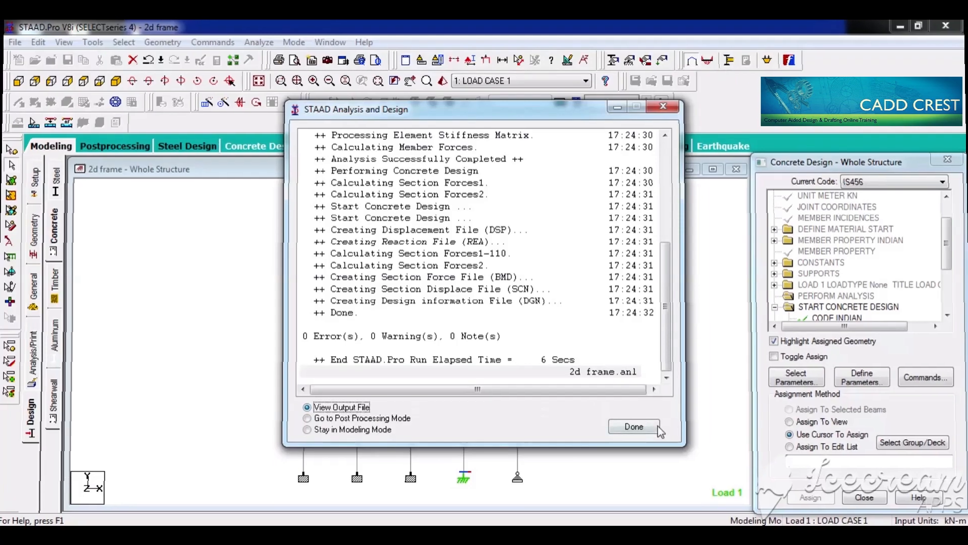
pyautogui.click(655, 427)
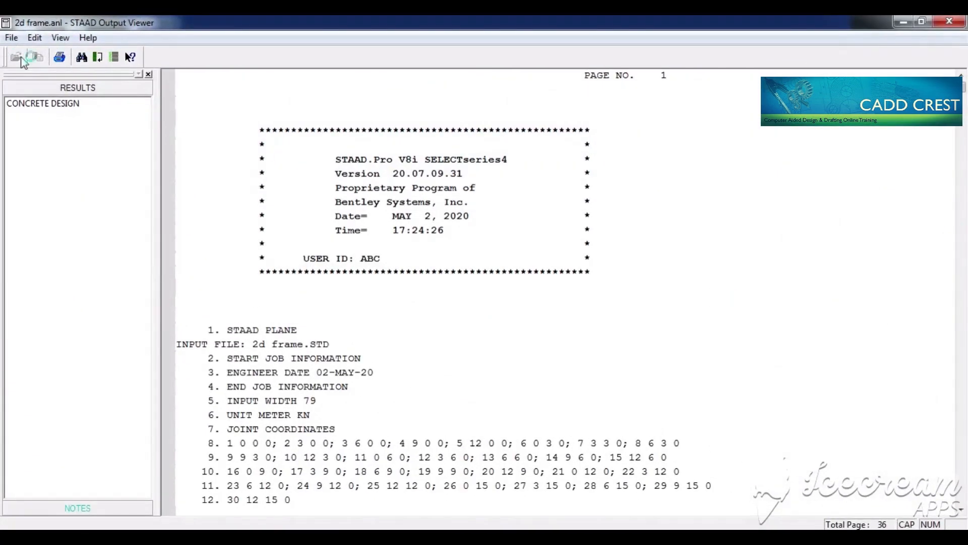
pyautogui.click(57, 104)
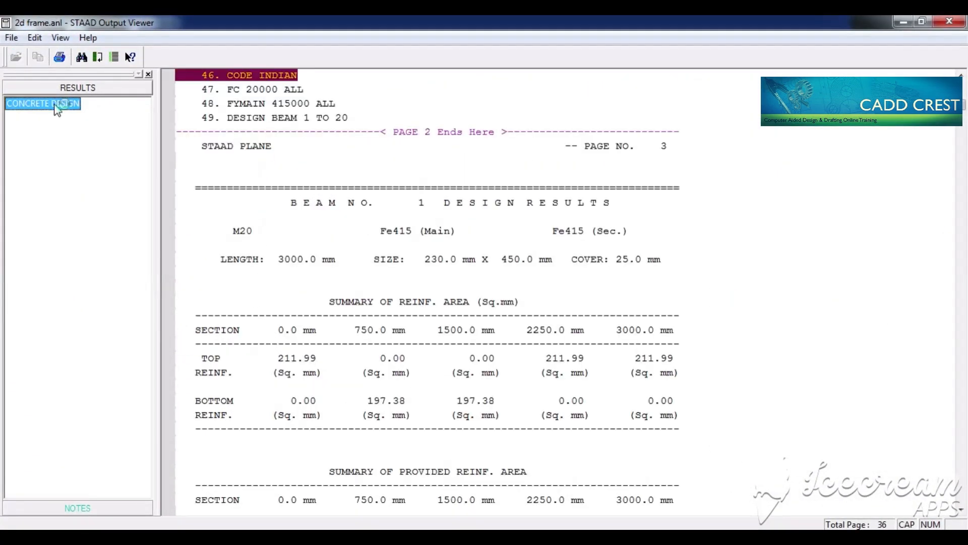
# Step: Look through the beam design results from beam 1 onward and find the design results of column 21
pyautogui.click(475, 208)
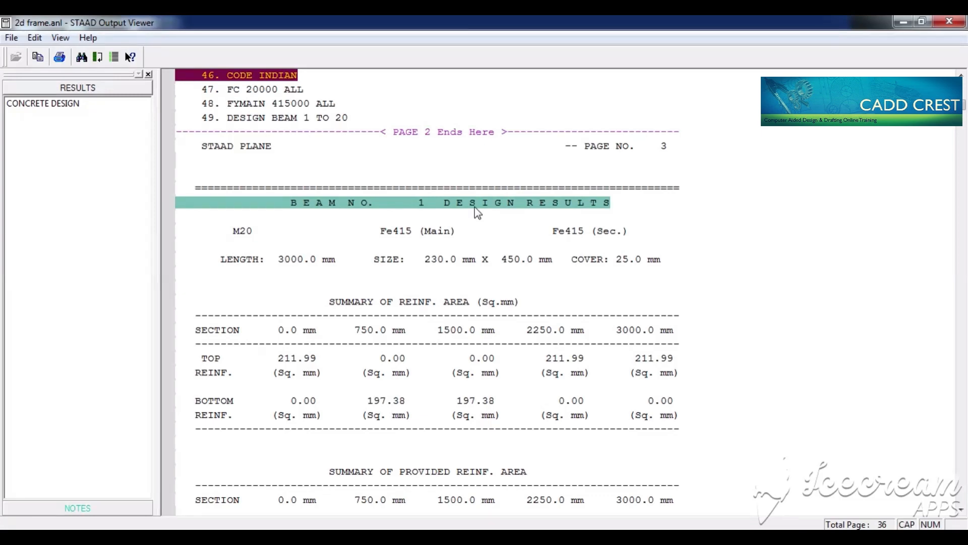
pyautogui.scroll(-20, 474, 206)
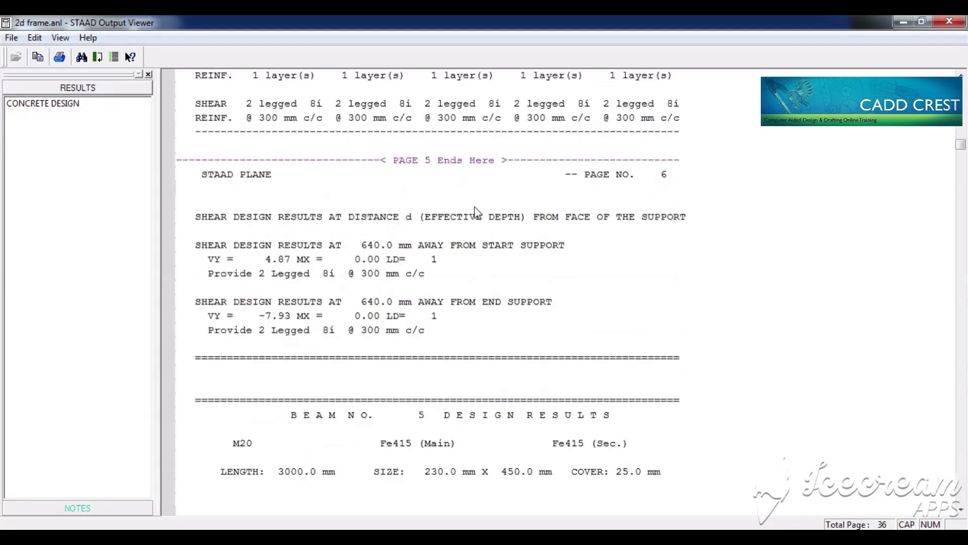
pyautogui.scroll(-20, 474, 207)
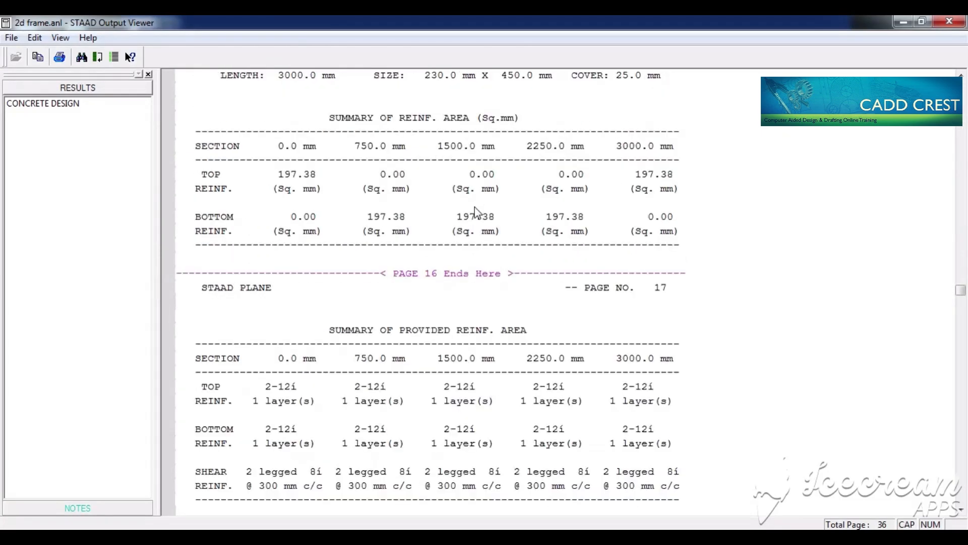
pyautogui.scroll(-20, 474, 207)
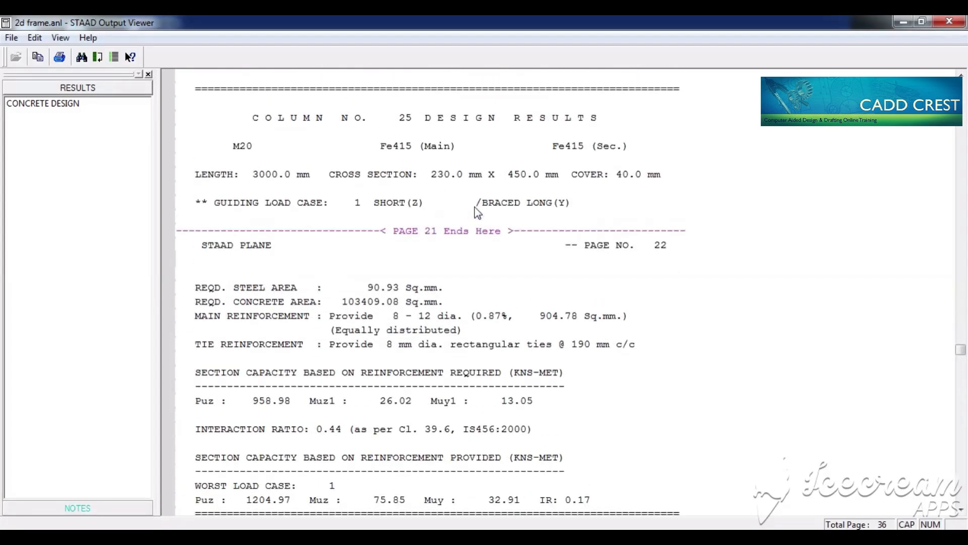
pyautogui.scroll(20, 474, 207)
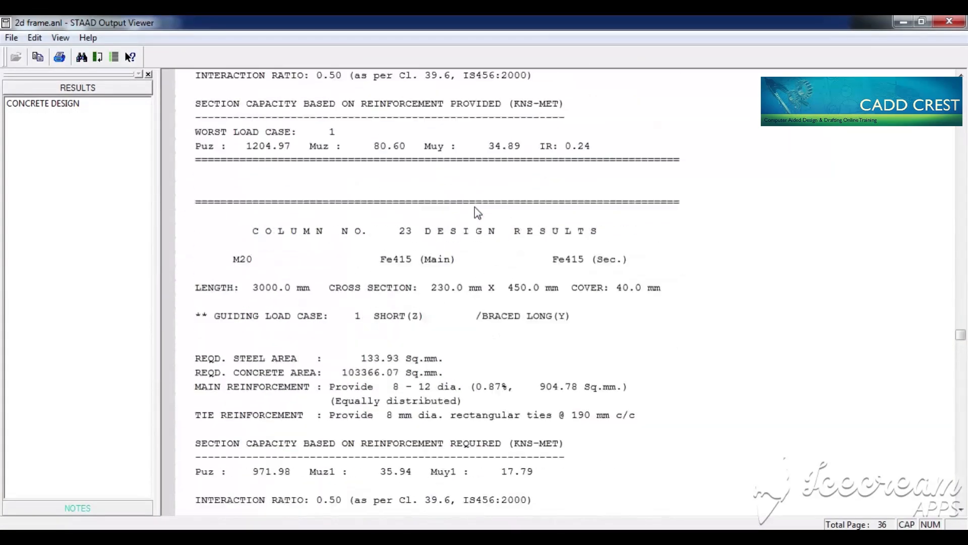
pyautogui.scroll(20, 474, 207)
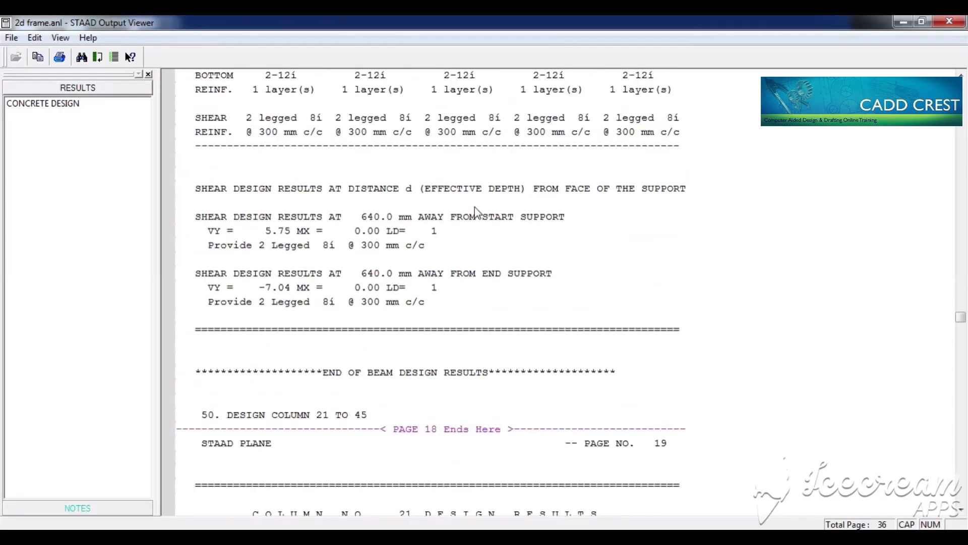
pyautogui.scroll(-7, 475, 207)
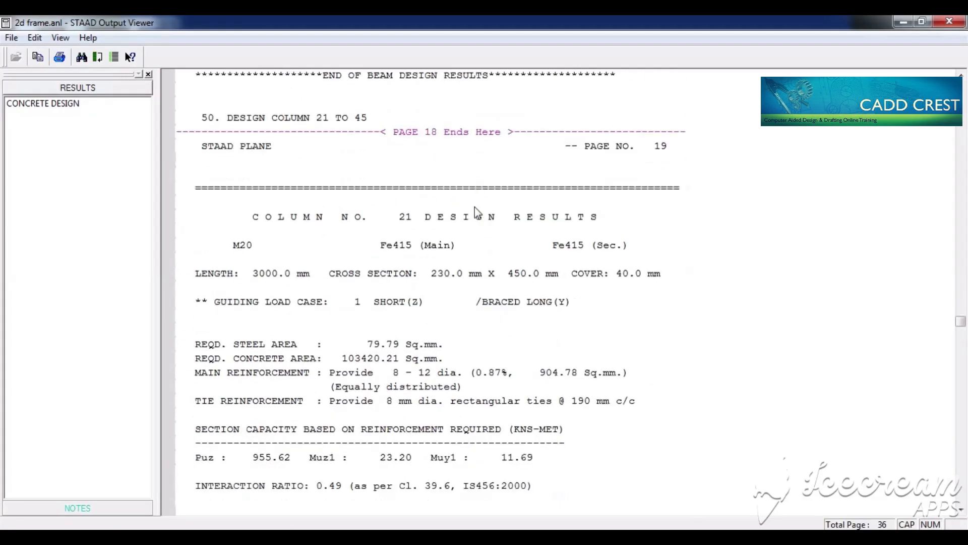
pyautogui.scroll(-2, 474, 207)
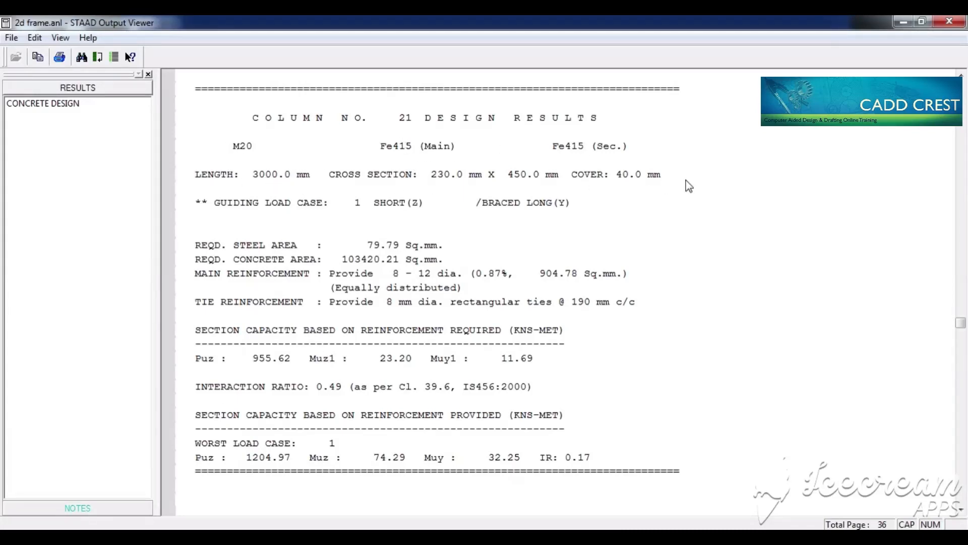
# Step: Examine column 21's cross section, guiding load case, required areas, main and tie reinforcement, required-reinforcement section capacity and interaction ratio
pyautogui.click(638, 175)
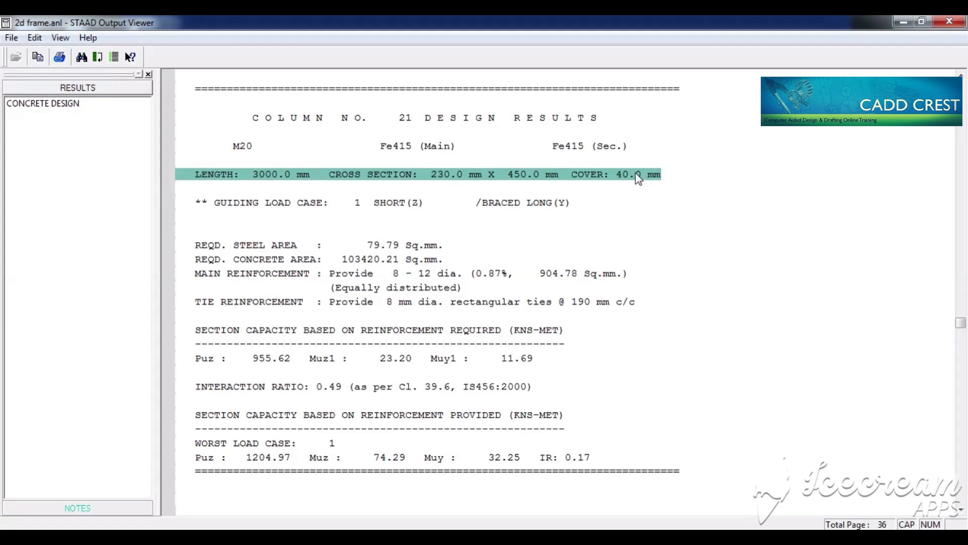
pyautogui.click(390, 207)
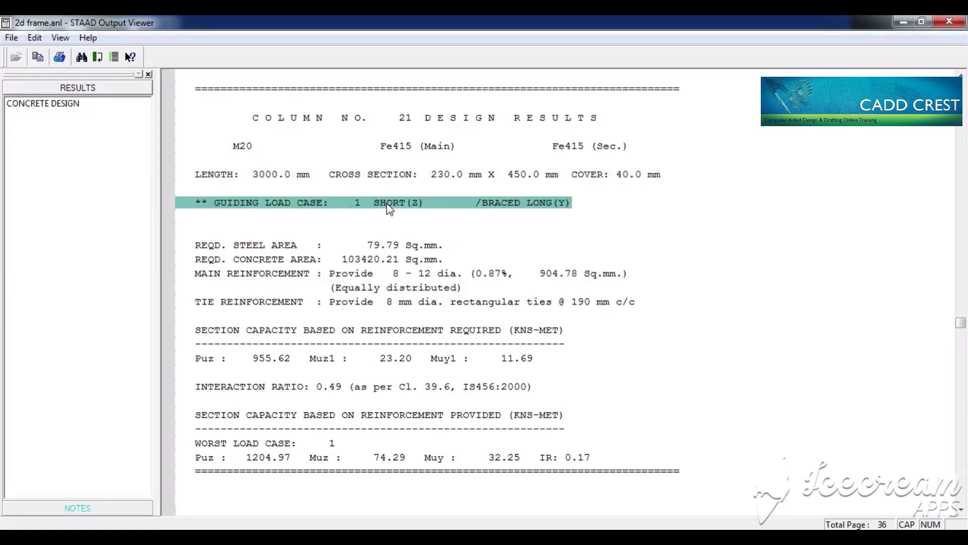
pyautogui.click(392, 247)
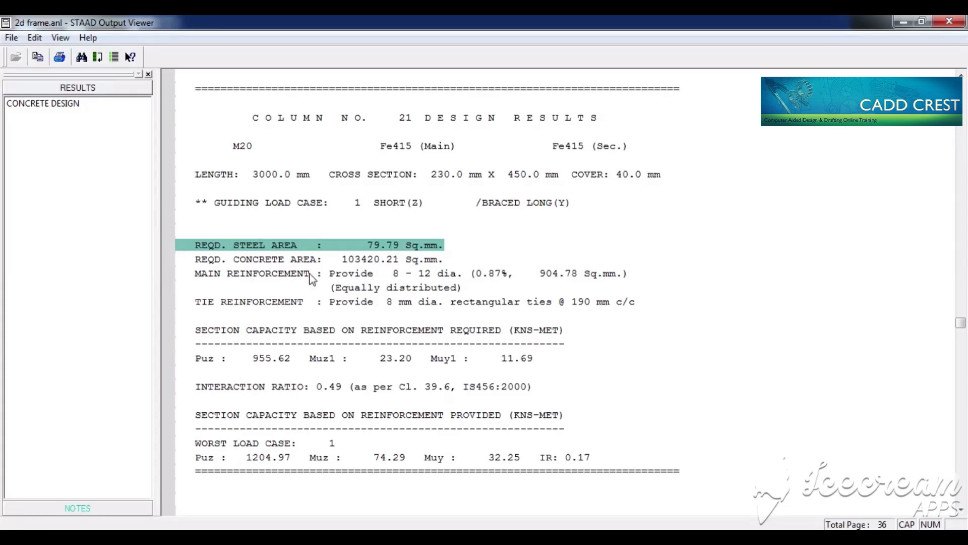
pyautogui.click(402, 264)
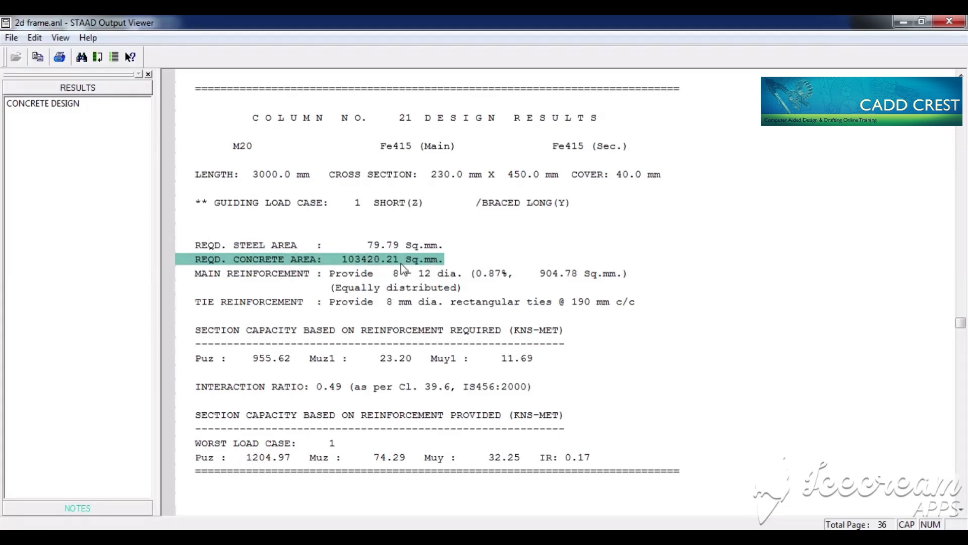
pyautogui.click(431, 278)
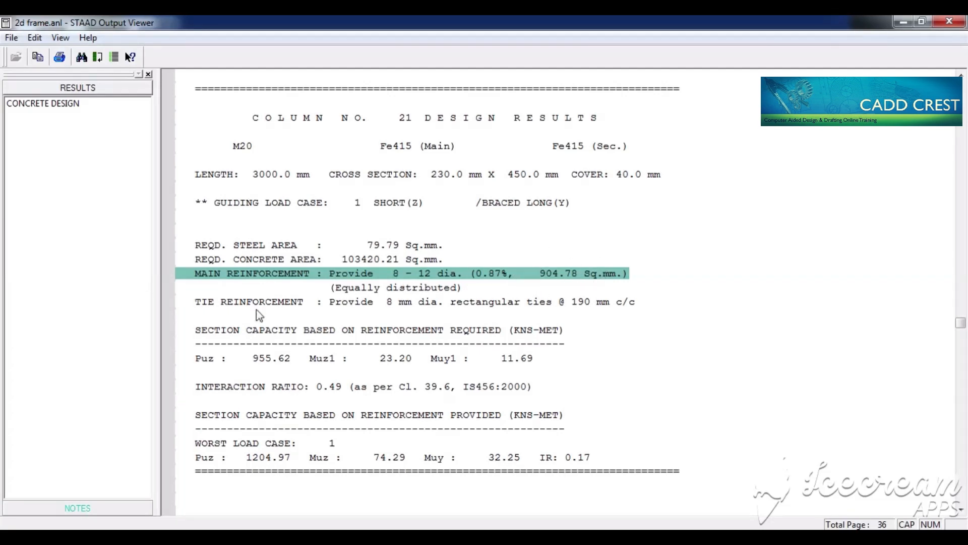
pyautogui.click(227, 305)
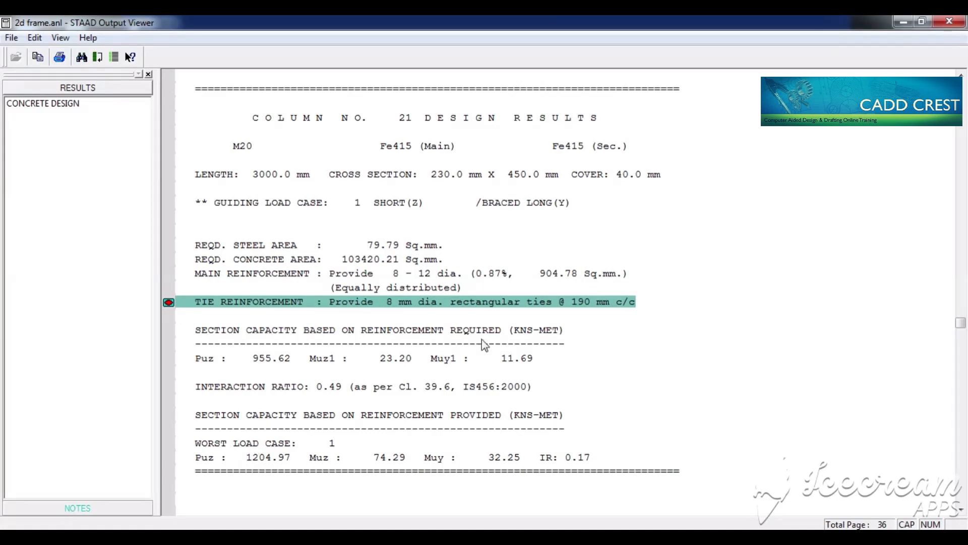
pyautogui.click(233, 330)
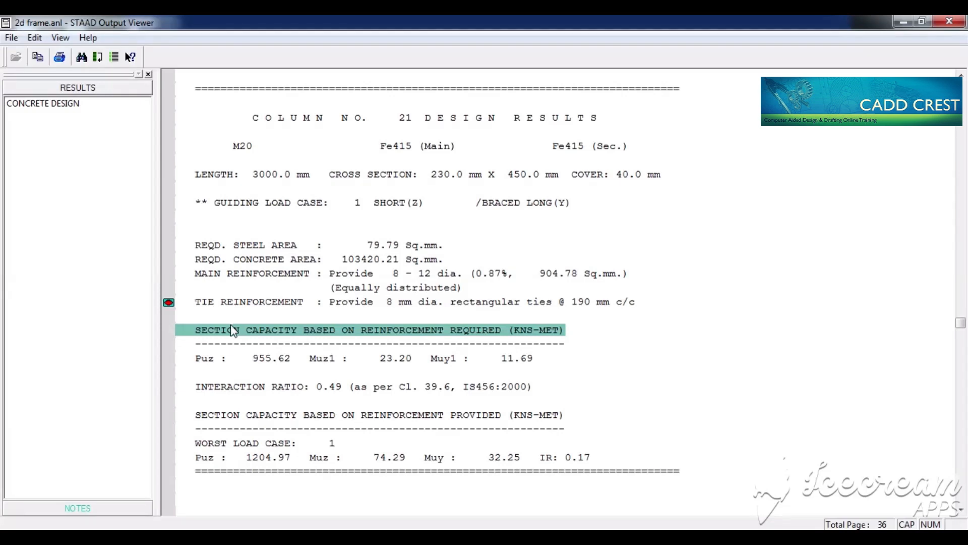
pyautogui.click(207, 362)
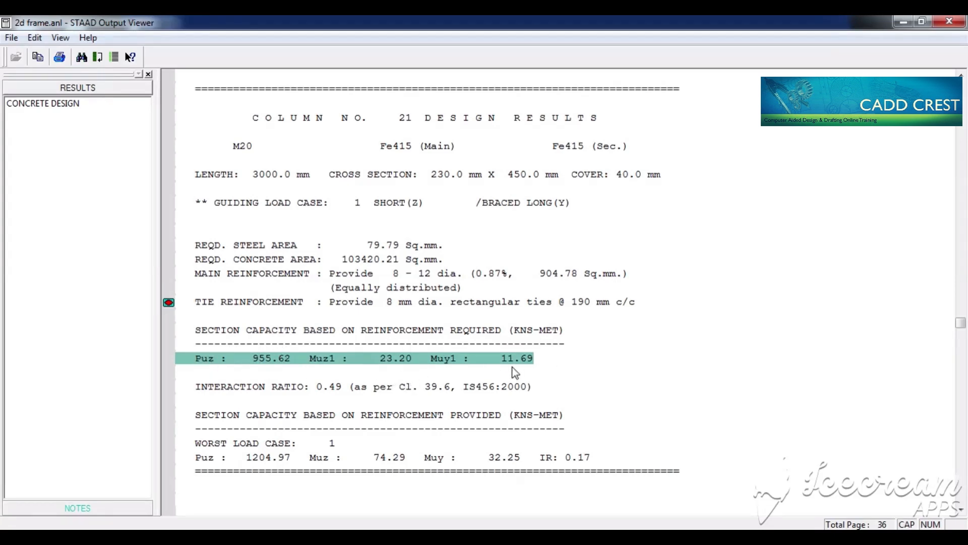
pyautogui.click(467, 388)
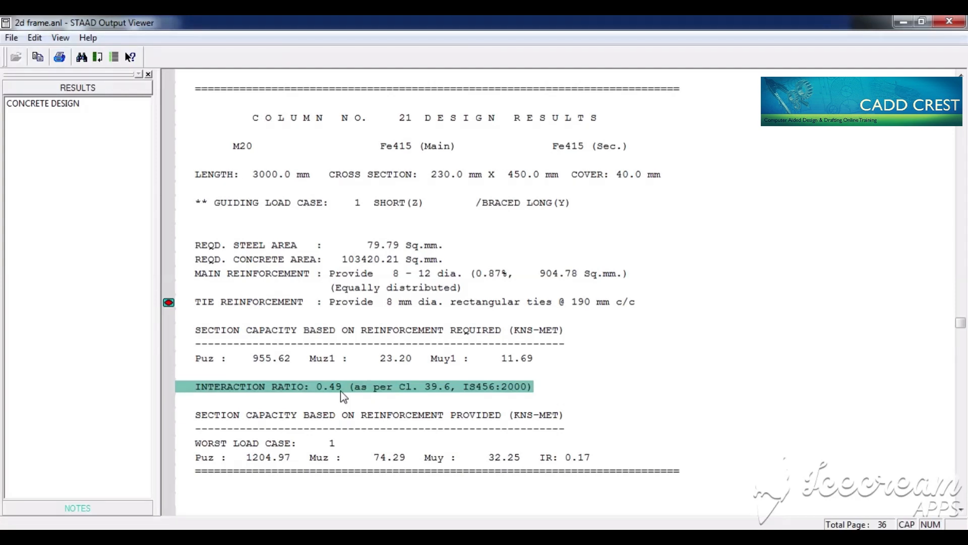
# Step: Compare column 21's section capacities for required and provided reinforcement, and check its main reinforcement against the interaction ratio
pyautogui.click(418, 337)
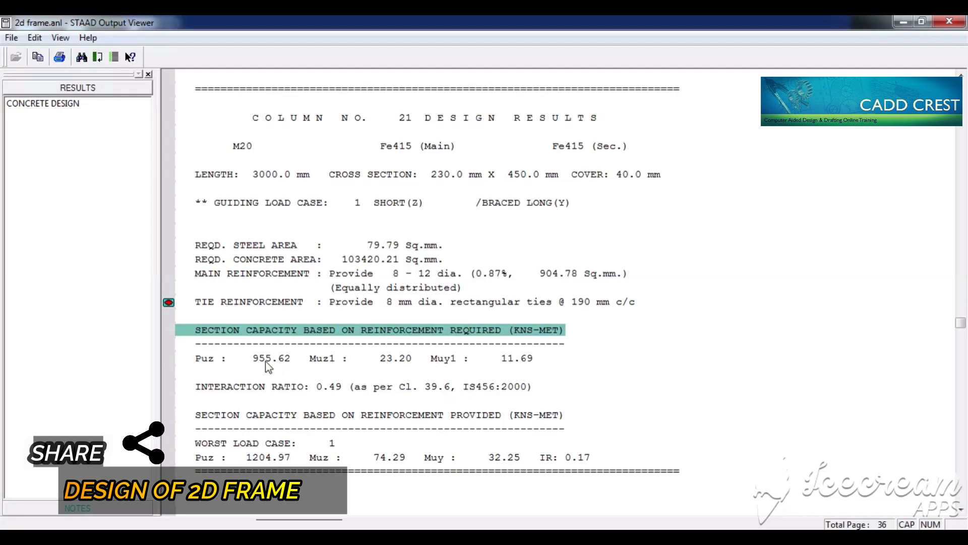
pyautogui.click(386, 418)
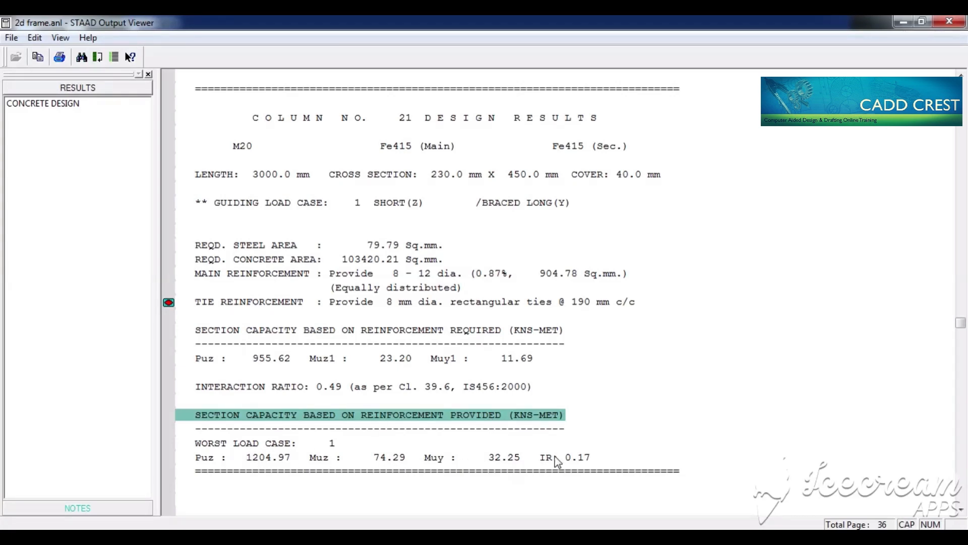
pyautogui.click(210, 359)
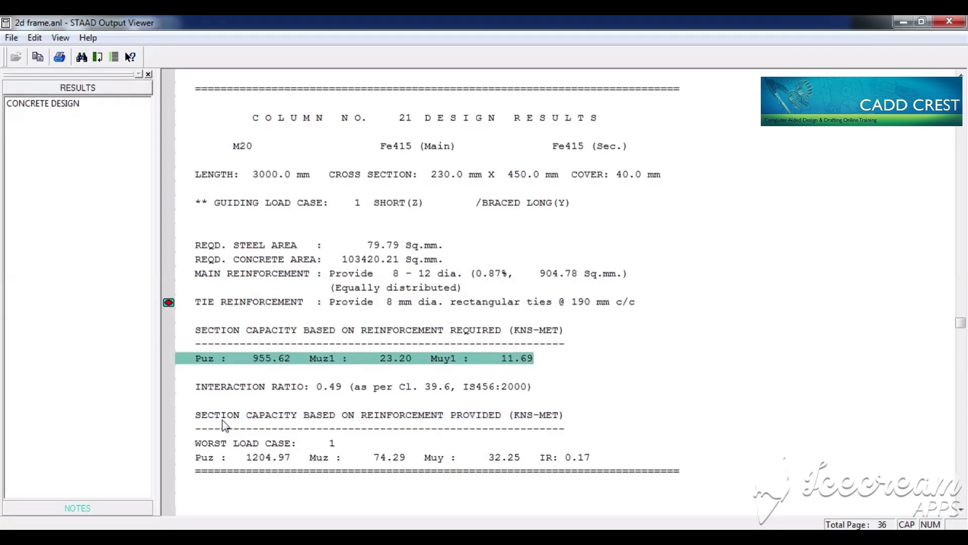
pyautogui.click(276, 423)
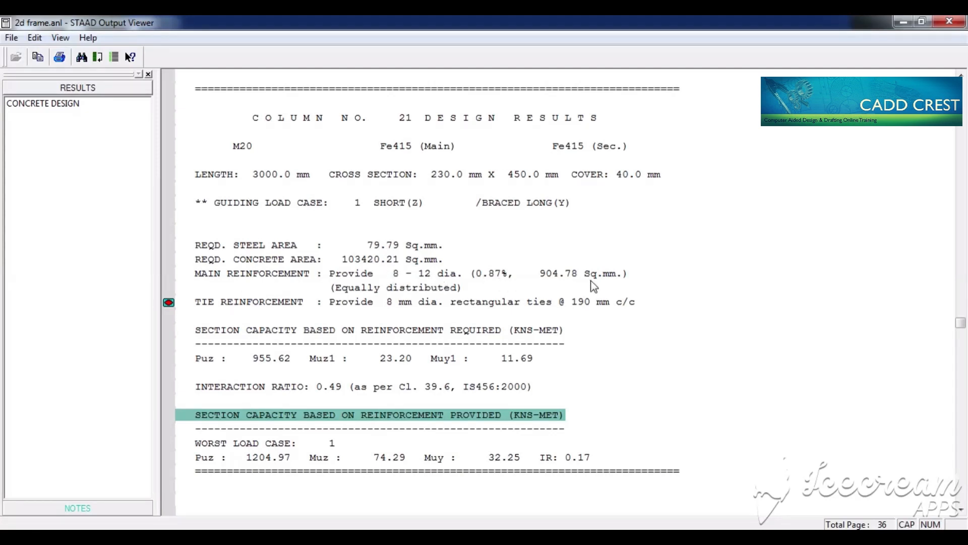
pyautogui.click(549, 278)
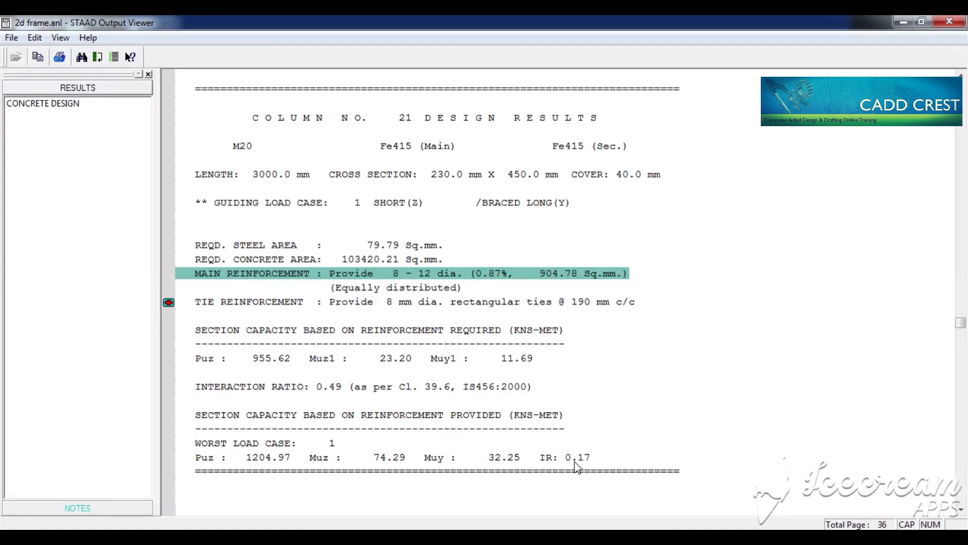
# Step: Examine the concrete take-off at the end of the output for concrete volume and bar weights, and leave the output file
pyautogui.hotkey('ctrl', 'End')
pyautogui.scroll(7, 577, 467)
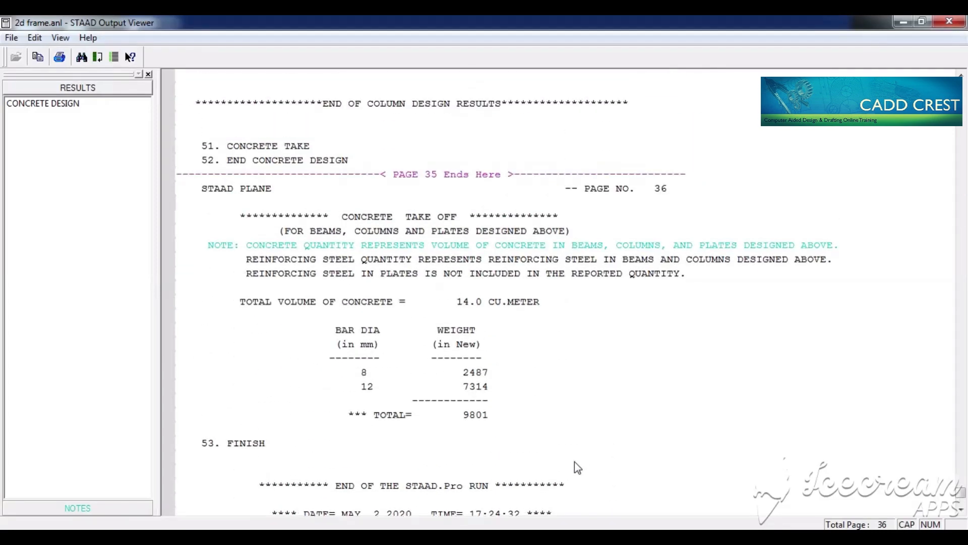
pyautogui.click(497, 292)
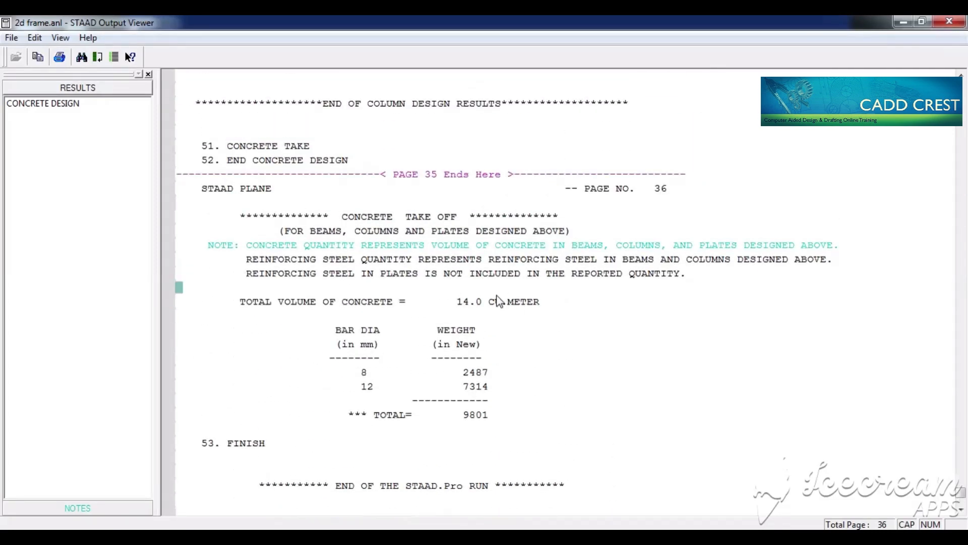
pyautogui.click(482, 420)
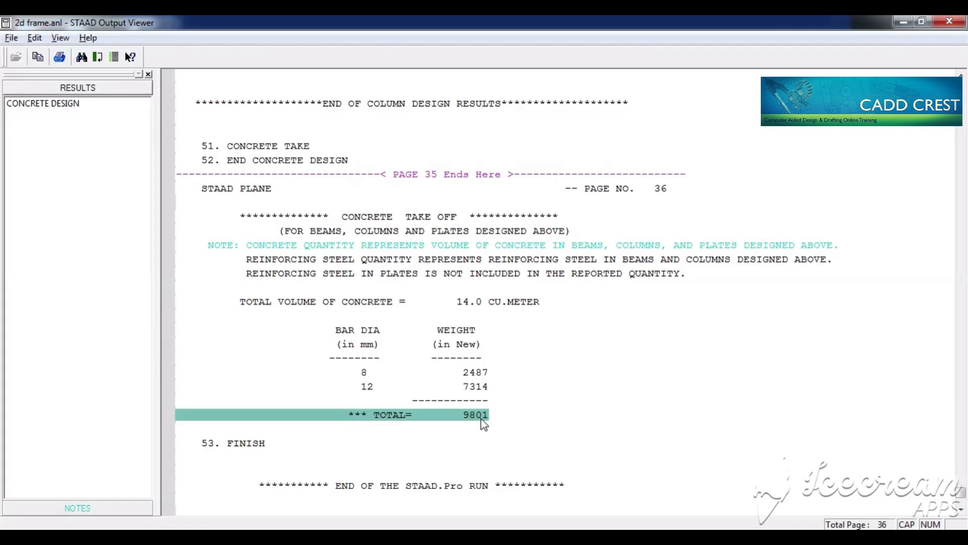
pyautogui.hotkey('alt', 'space')
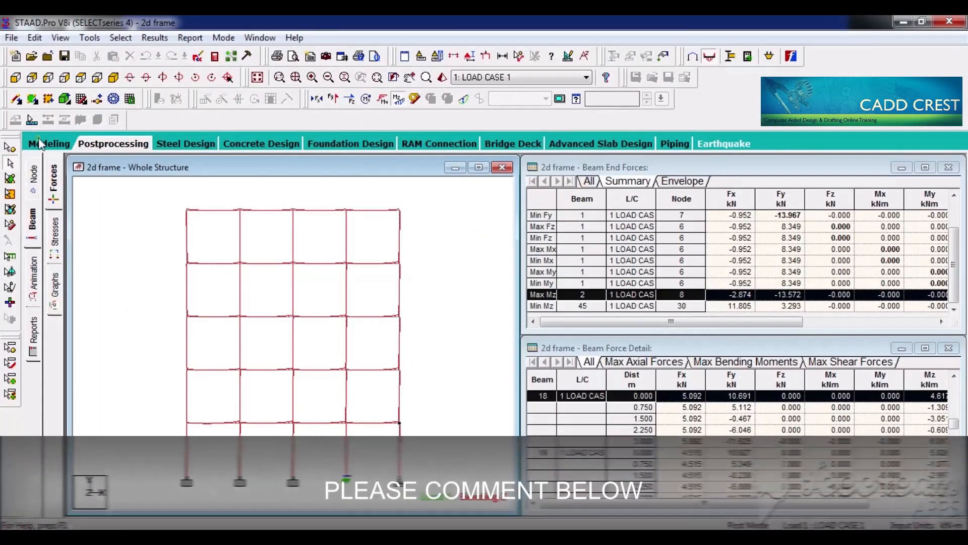
# Step: Return to modeling, enlarge the structure view and examine the concrete design details of the middle bottom-storey column
pyautogui.click(40, 144)
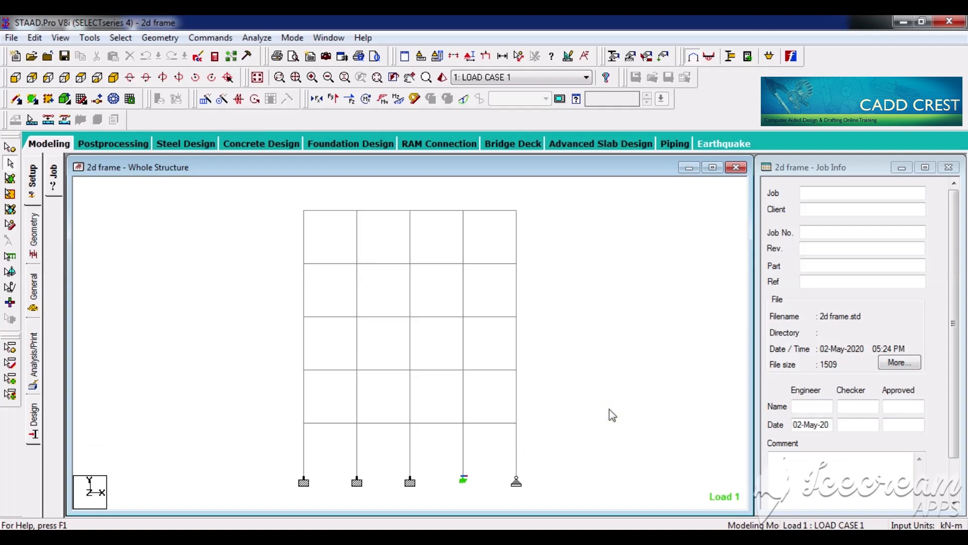
pyautogui.click(713, 167)
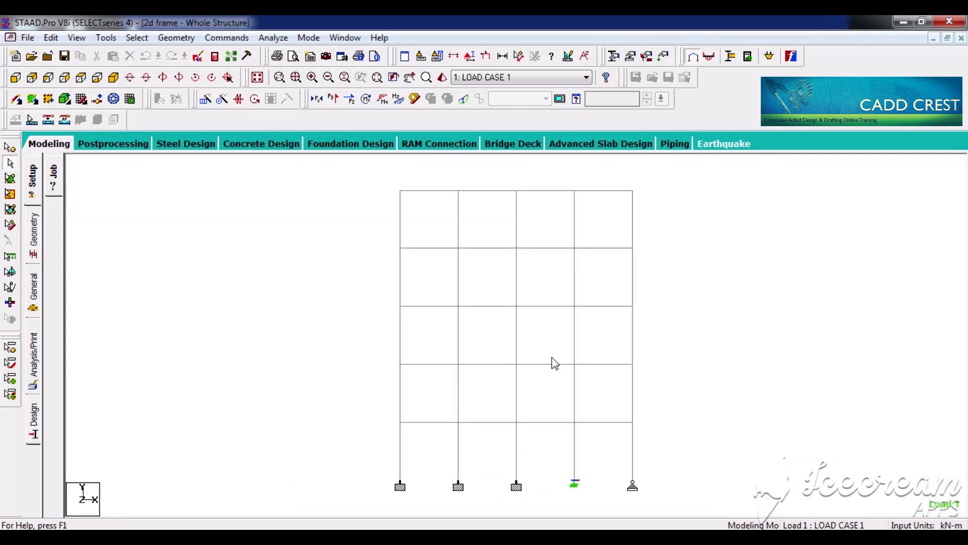
pyautogui.doubleClick(519, 463)
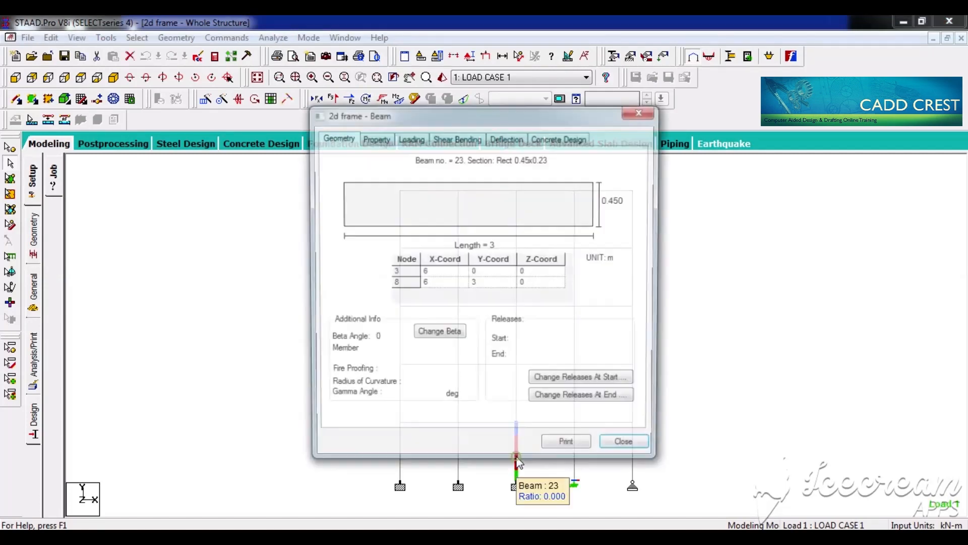
pyautogui.click(567, 143)
pyautogui.moveTo(474, 118); pyautogui.dragTo(221, 129)
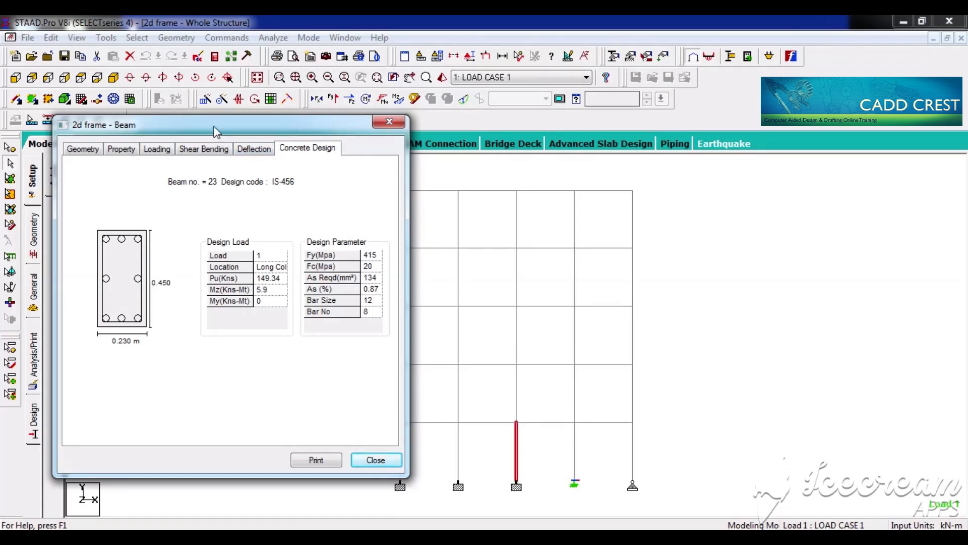
pyautogui.moveTo(214, 126); pyautogui.dragTo(631, 129)
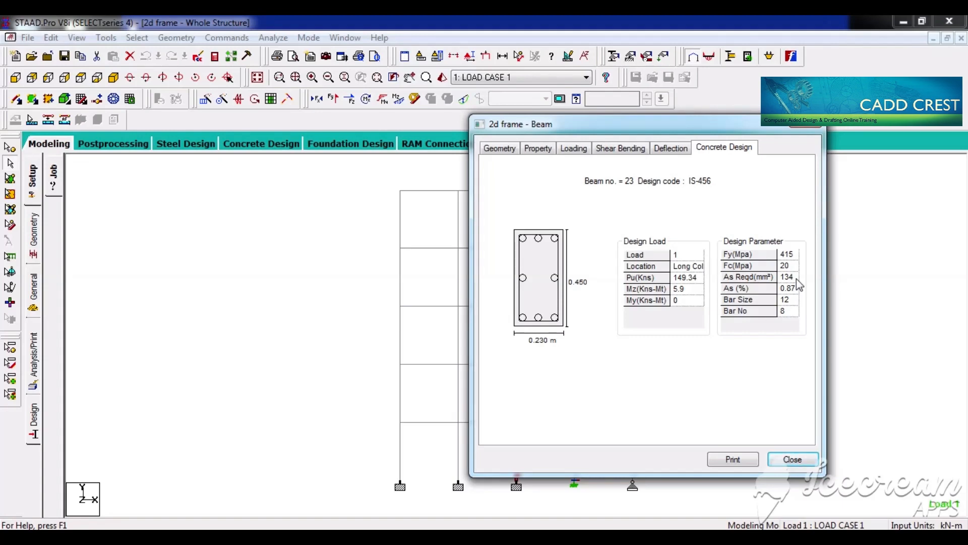
# Step: Switch to Calculator, compute 0.8% of the 230 × 450 section area, and divide it by 113 to get the number of 12 mm bars
pyautogui.press('super+r')
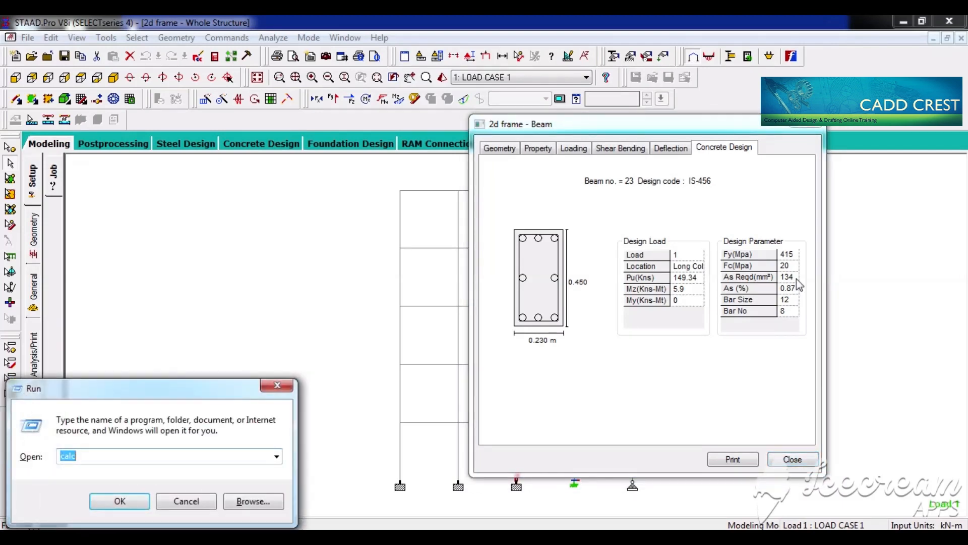
pyautogui.press('Return')
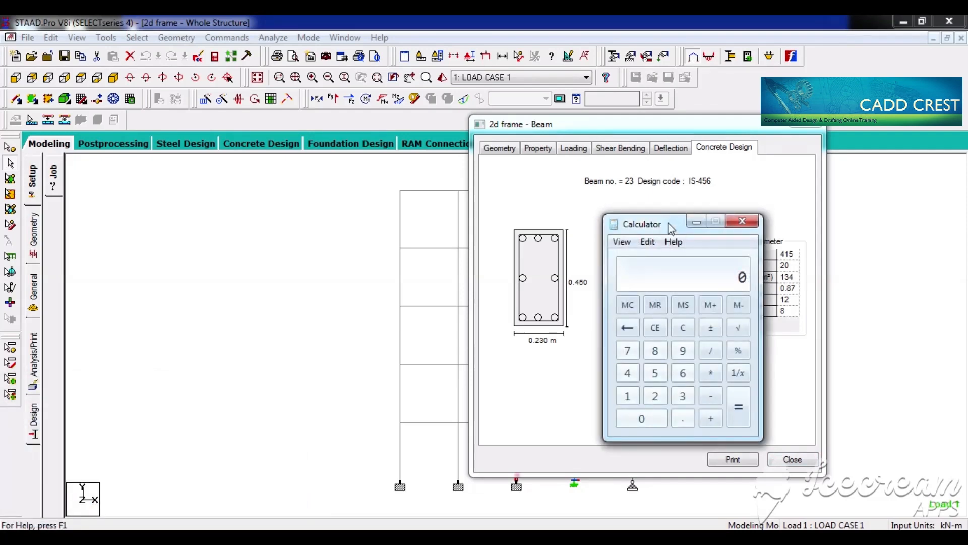
pyautogui.moveTo(670, 228); pyautogui.dragTo(262, 219)
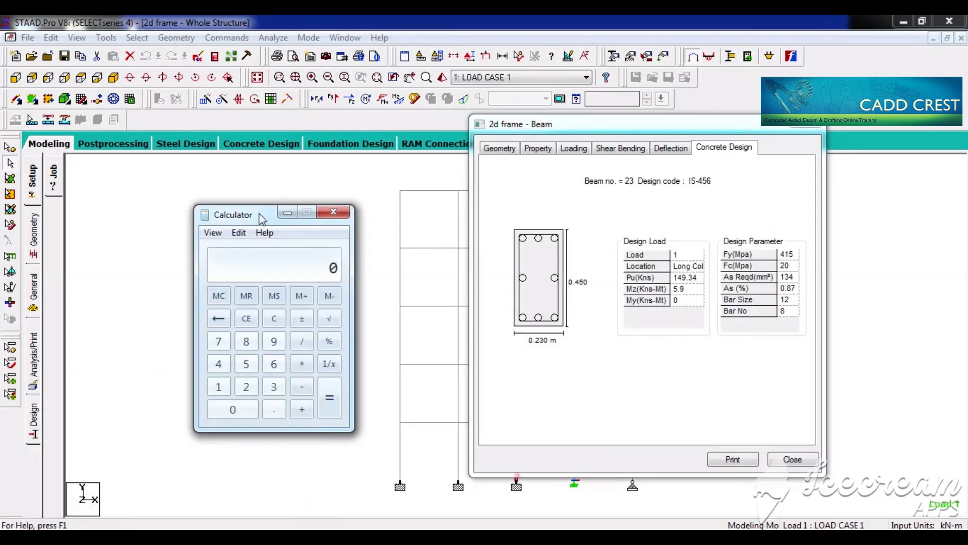
pyautogui.write('0.23')
pyautogui.press('Escape')
pyautogui.write('230*450*')
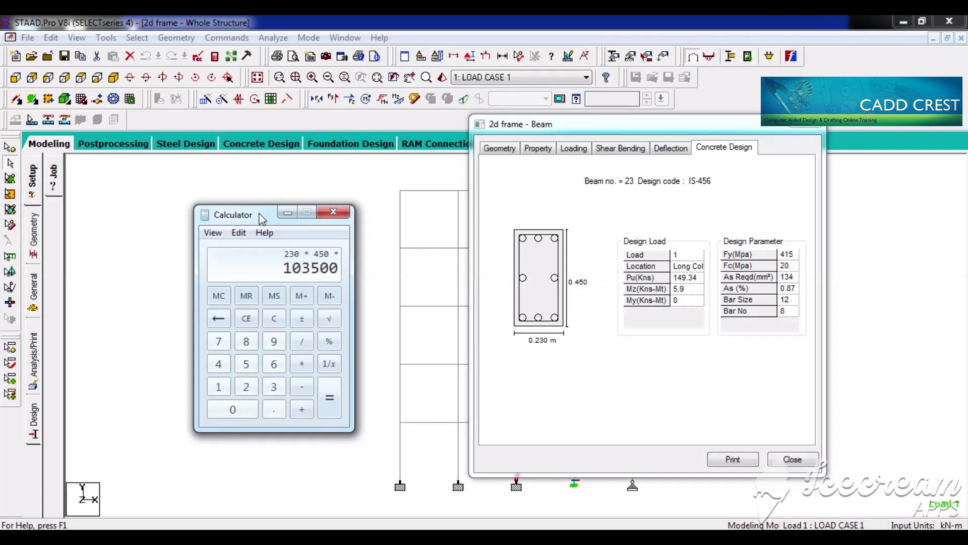
pyautogui.write('.8/100')
pyautogui.press('Return')
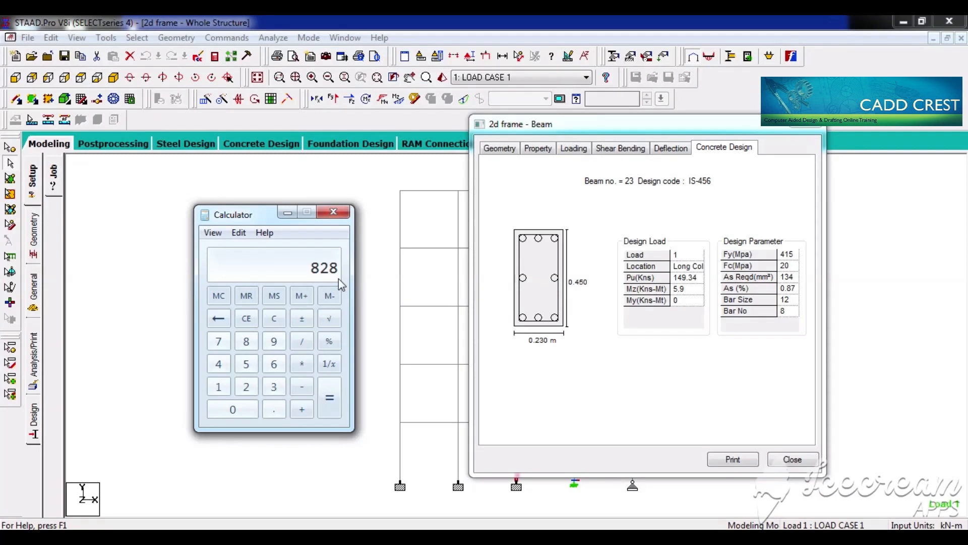
pyautogui.write('13')
pyautogui.press('Return')
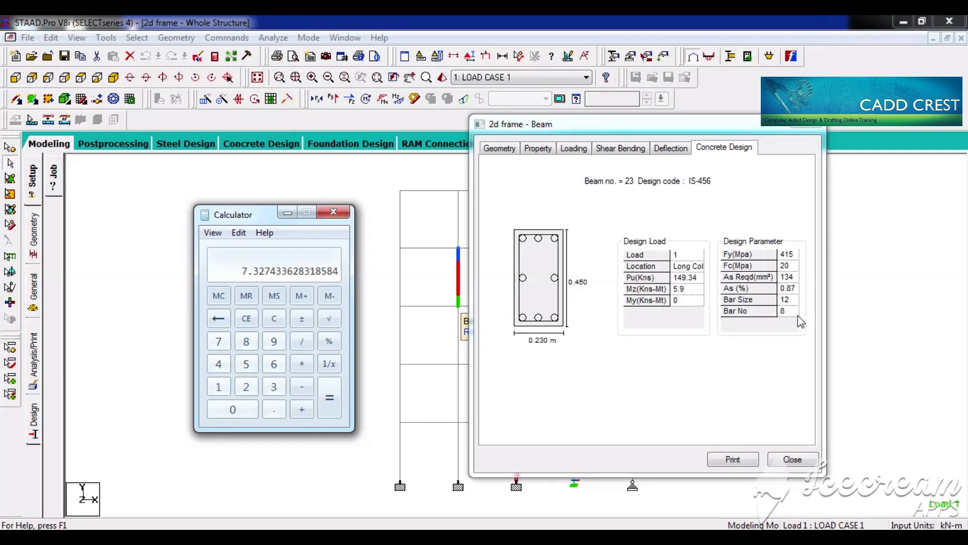
# Step: Compute 4% of the 230 × 450 section area, divide it by 113 to get the number of 12 mm bars, and close Calculator
pyautogui.press('Escape')
pyautogui.write('230')
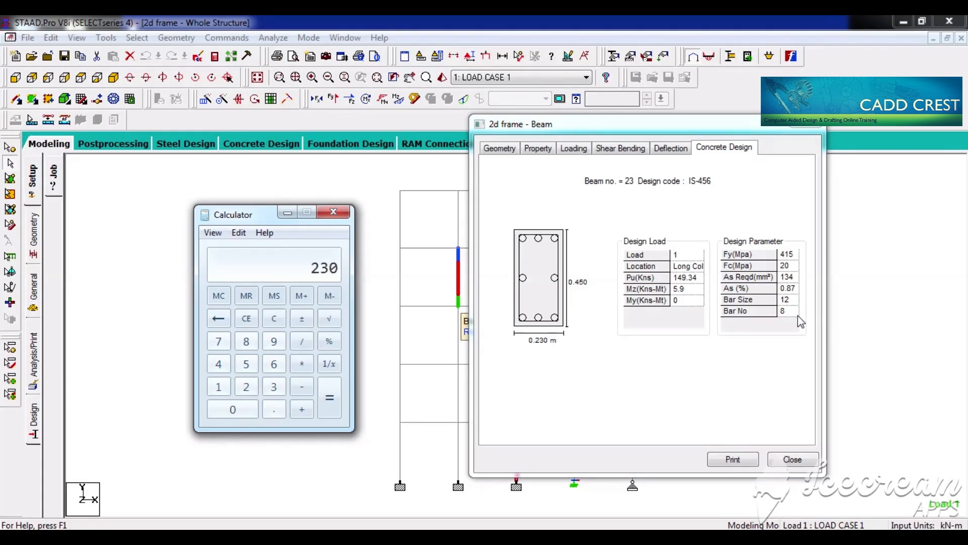
pyautogui.write('*450*')
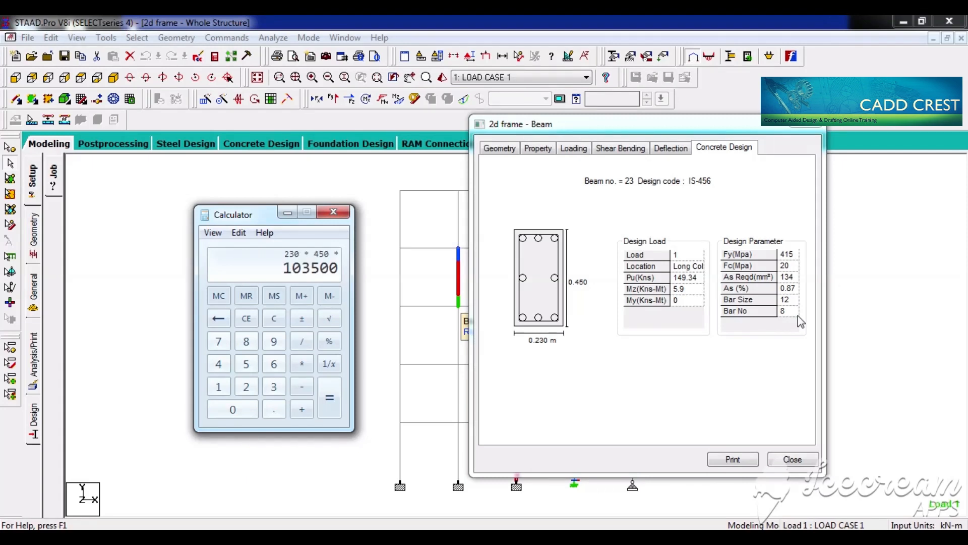
pyautogui.write('4/')
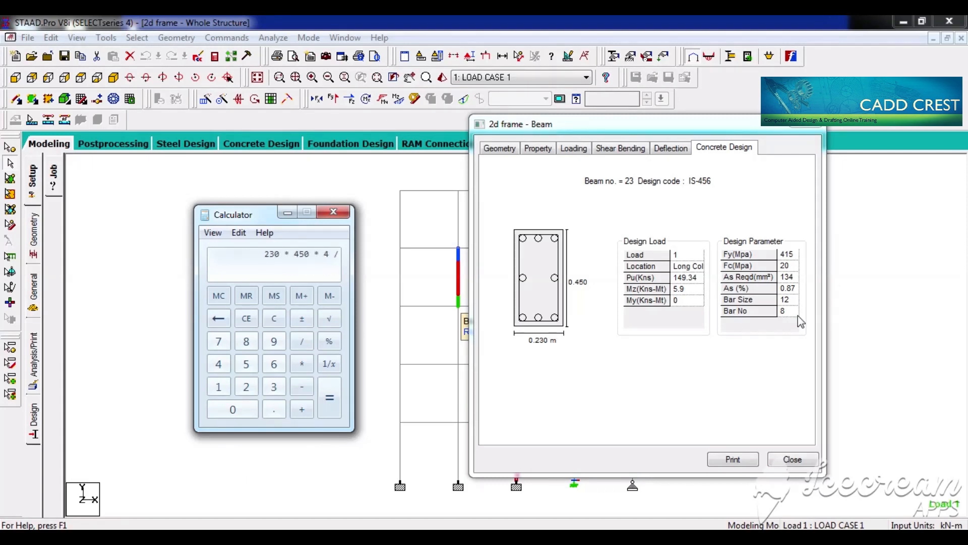
pyautogui.write('100')
pyautogui.press('Return')
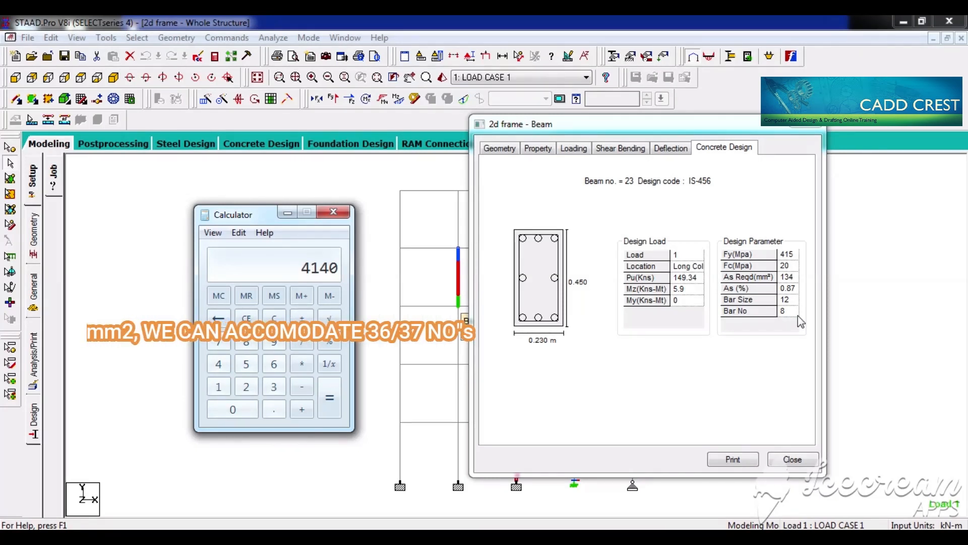
pyautogui.press('/')
pyautogui.write('113')
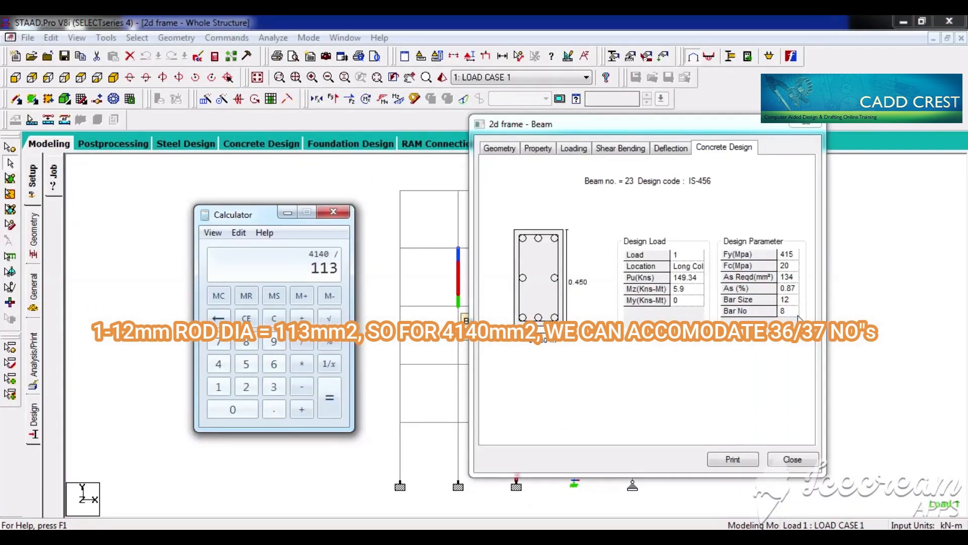
pyautogui.press('Return')
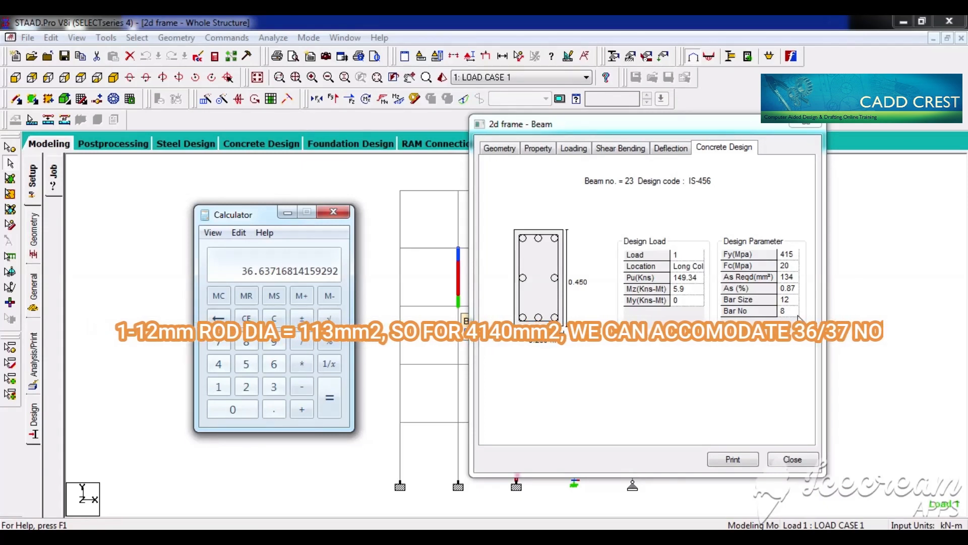
pyautogui.press('Escape')
pyautogui.hotkey('alt', 'F4')
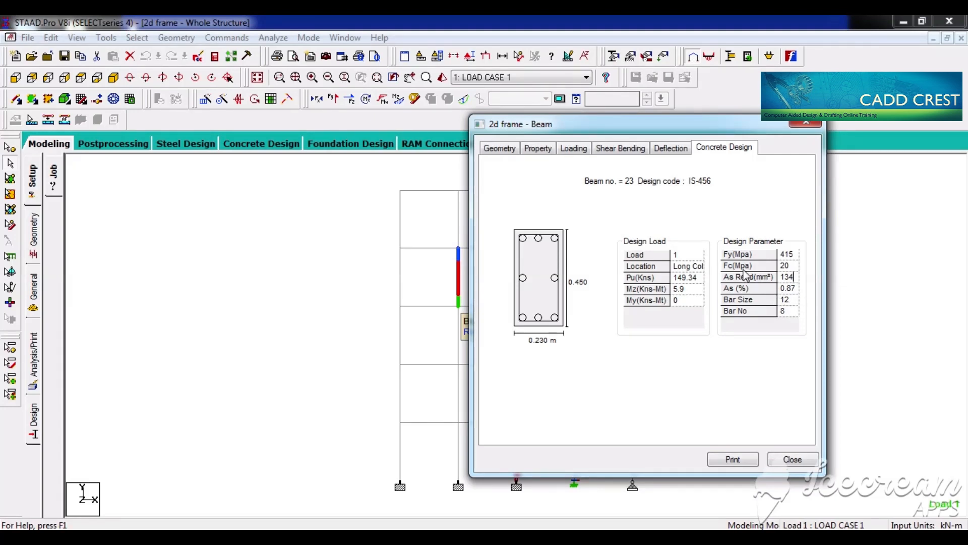
# Step: Check the column's Fc and Fy design parameters and close its member details
pyautogui.click(796, 266)
pyautogui.click(794, 252)
pyautogui.click(806, 126)
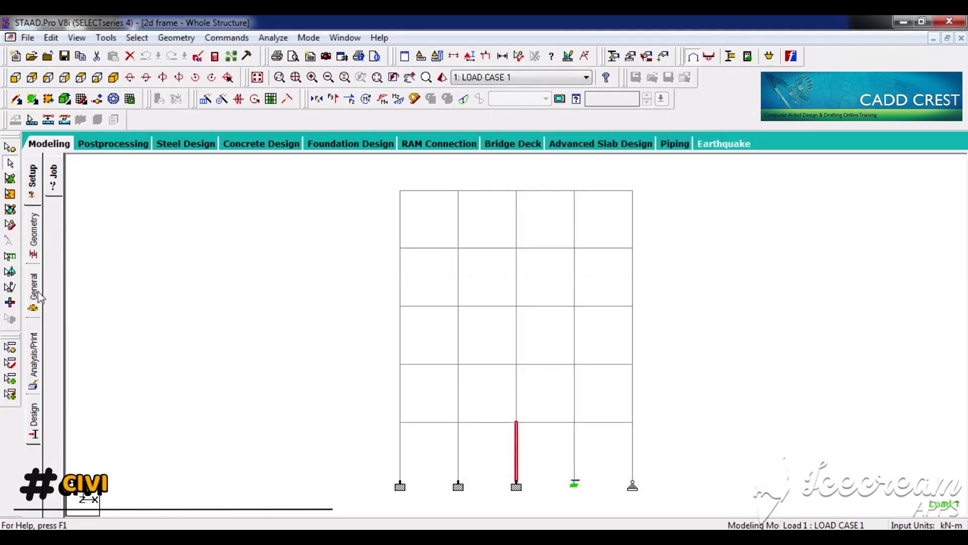
# Step: Set the rectangular concrete section's depth YD to 0.3 m for the whole frame, deleting the old result files
pyautogui.click(37, 292)
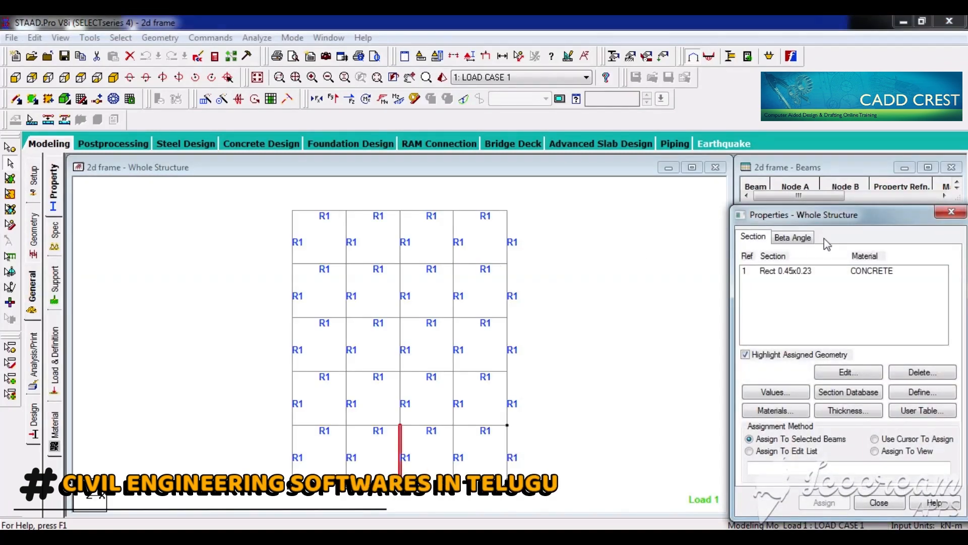
pyautogui.doubleClick(801, 270)
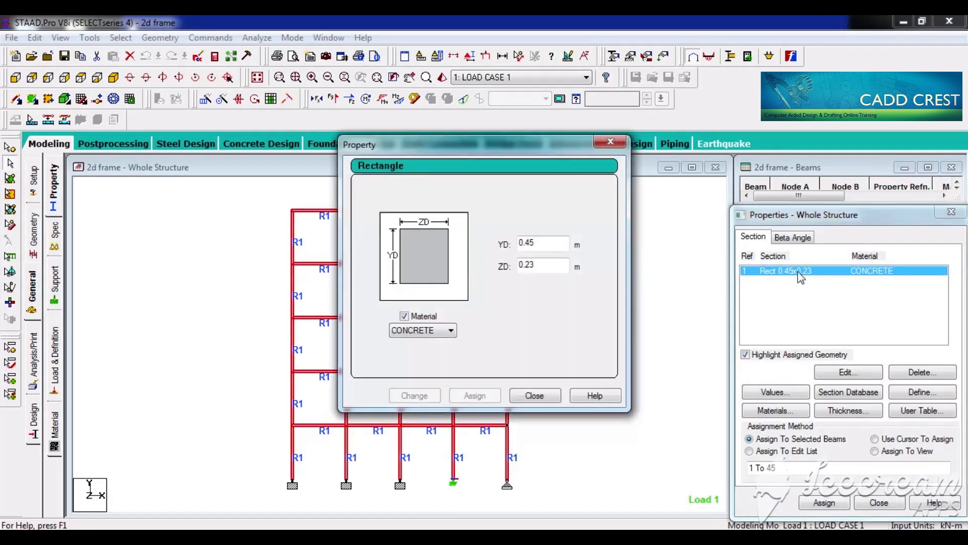
pyautogui.doubleClick(549, 244)
pyautogui.write('0.3')
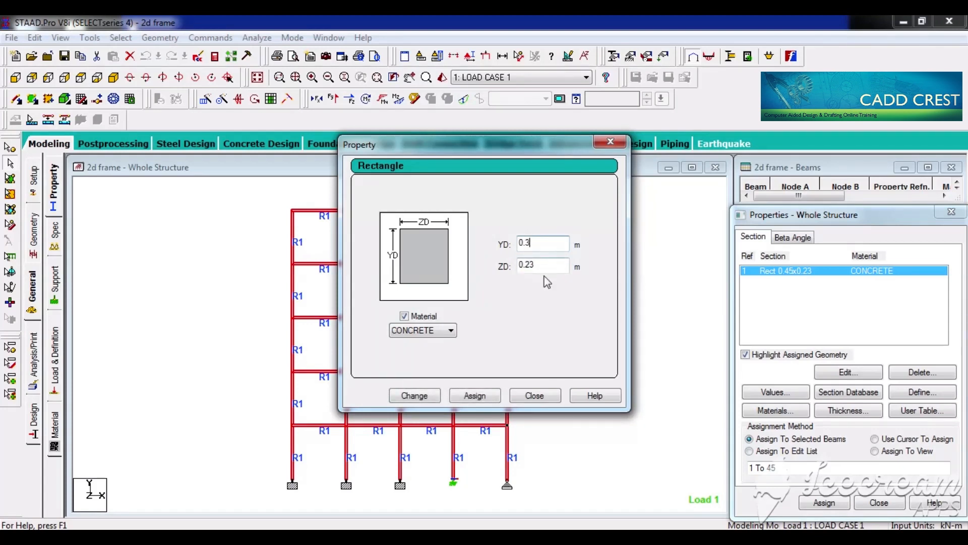
pyautogui.click(426, 396)
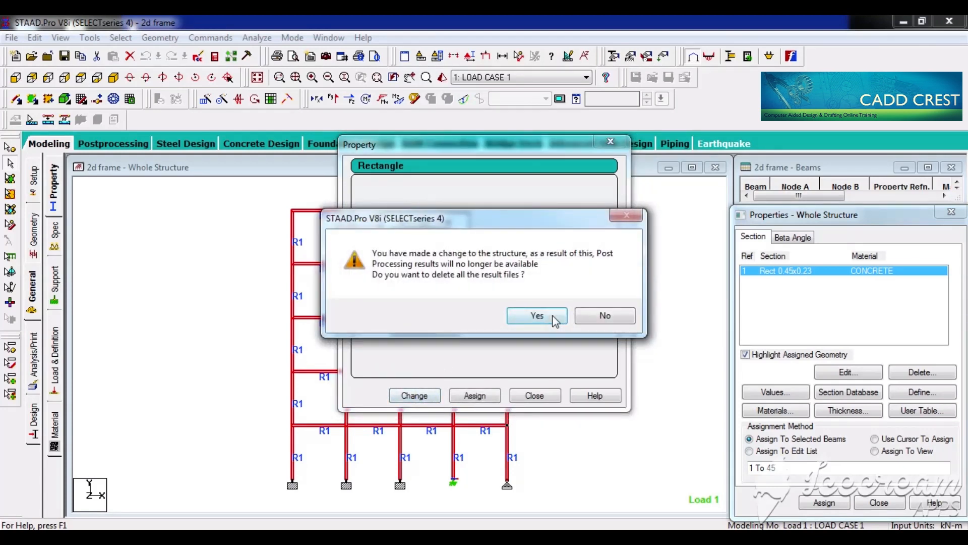
pyautogui.click(554, 319)
pyautogui.click(544, 396)
pyautogui.click(545, 396)
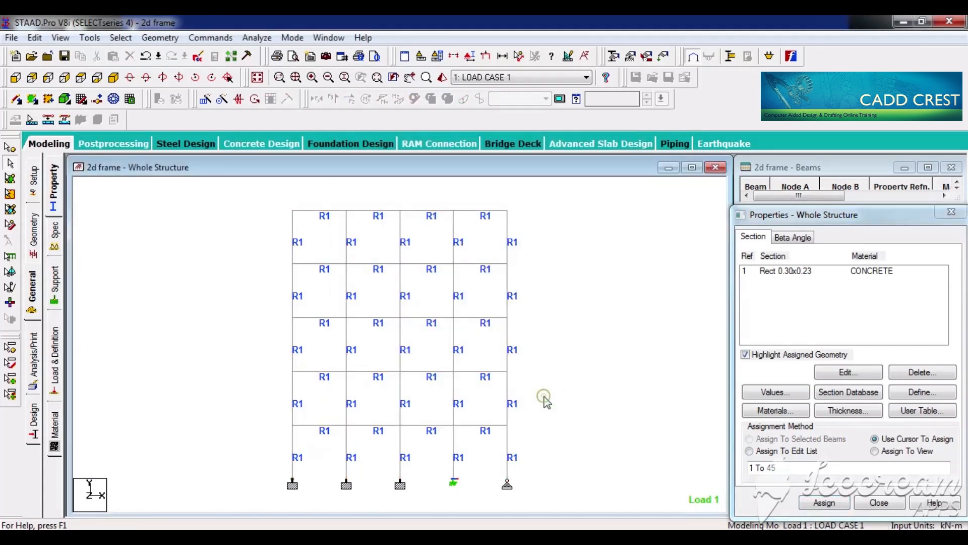
# Step: Run the analysis and concrete design on the frame with the reduced section and close the completed run
pyautogui.hotkey('ctrl', 'F5')
pyautogui.press('Return')
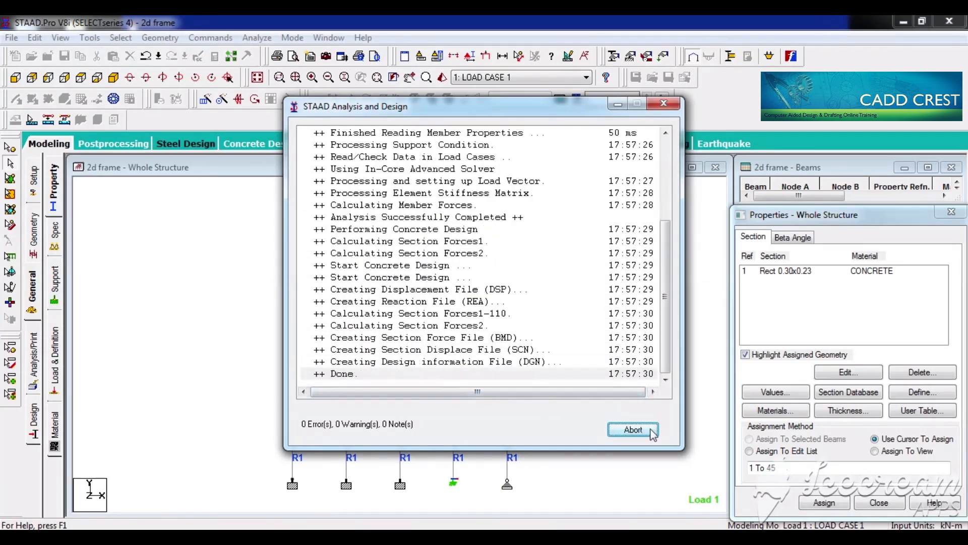
pyautogui.click(635, 430)
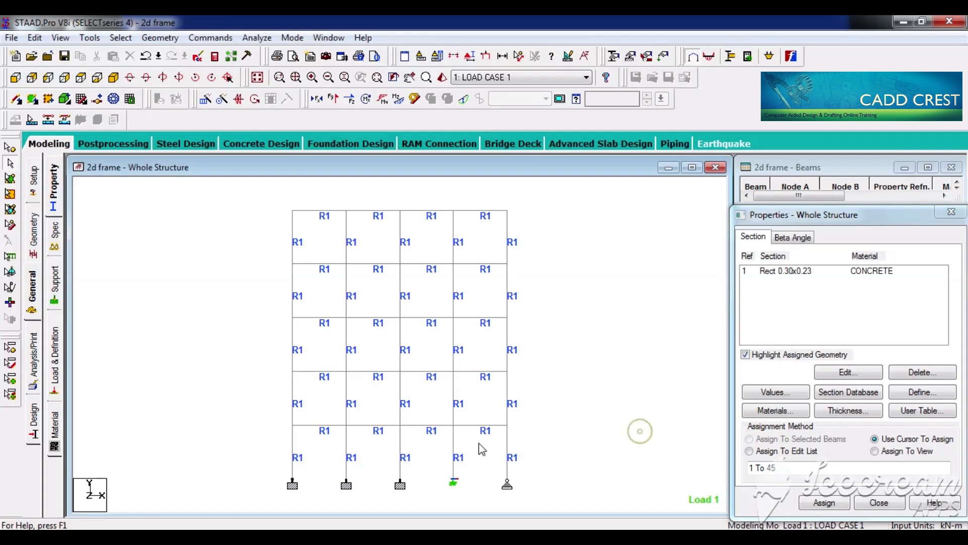
# Step: Review the IS-456 concrete design of the middle ground-storey column, checking its bar size and bar number, and close the member details
pyautogui.doubleClick(401, 464)
pyautogui.click(560, 137)
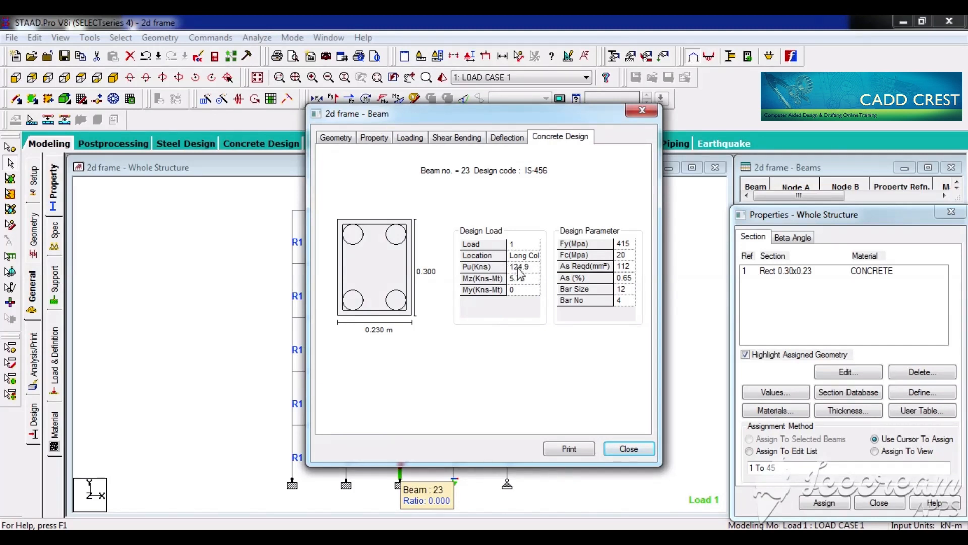
pyautogui.click(629, 303)
pyautogui.click(627, 289)
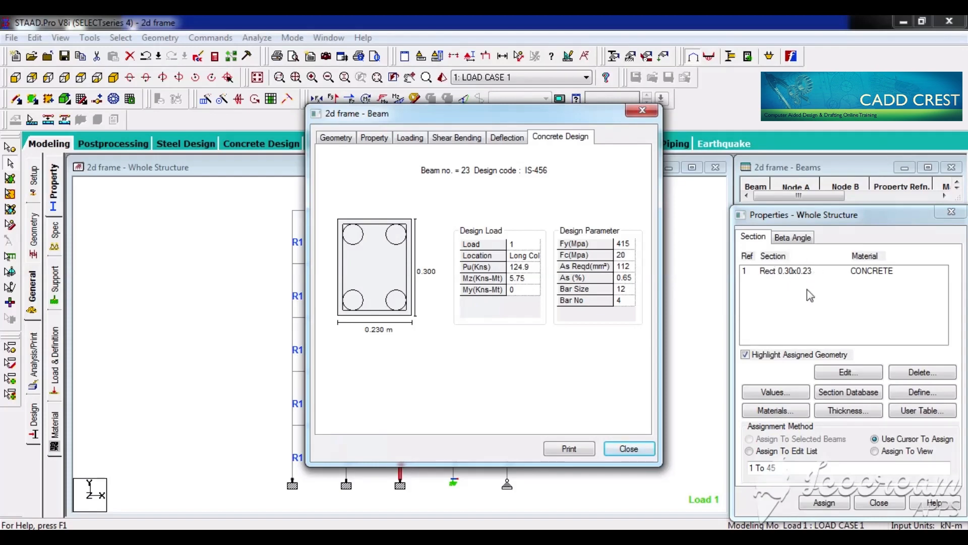
pyautogui.click(642, 110)
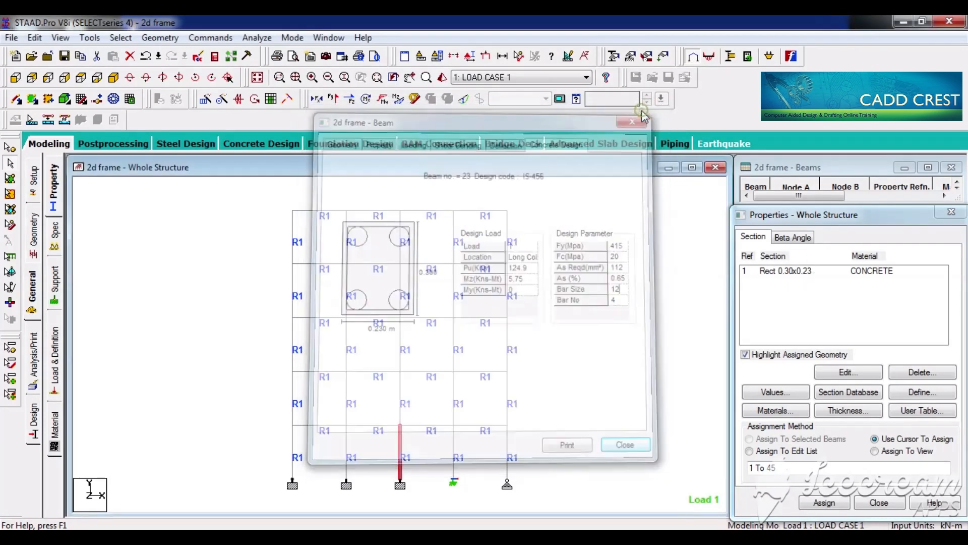
# Step: Expand LOAD CASE 1 in the load definitions and show the UNI GY -5 kN/m load on the frame
pyautogui.click(56, 368)
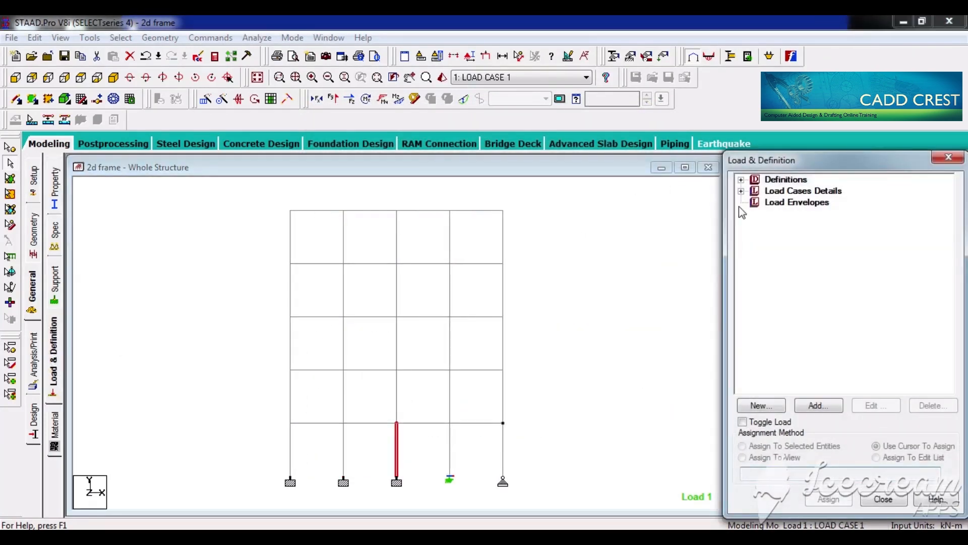
pyautogui.click(741, 191)
pyautogui.click(755, 203)
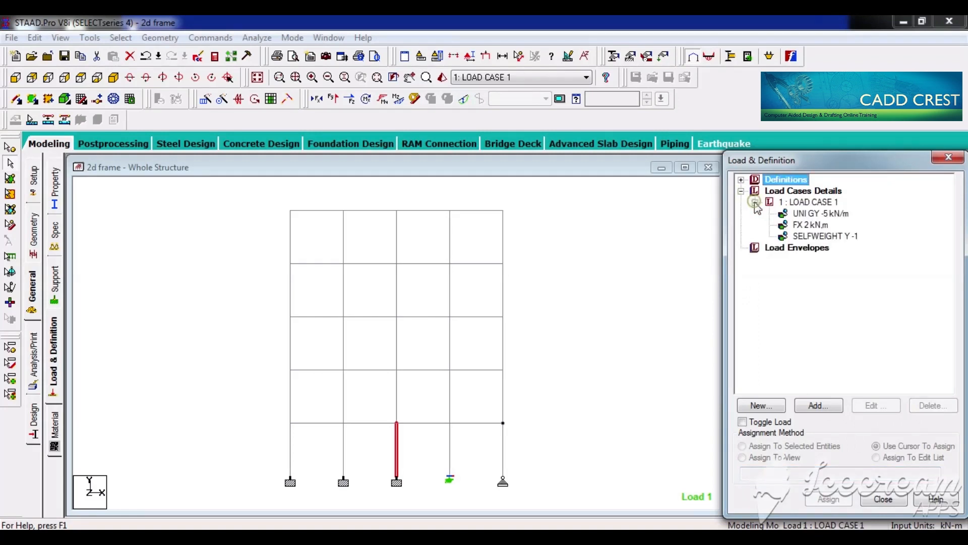
pyautogui.click(821, 214)
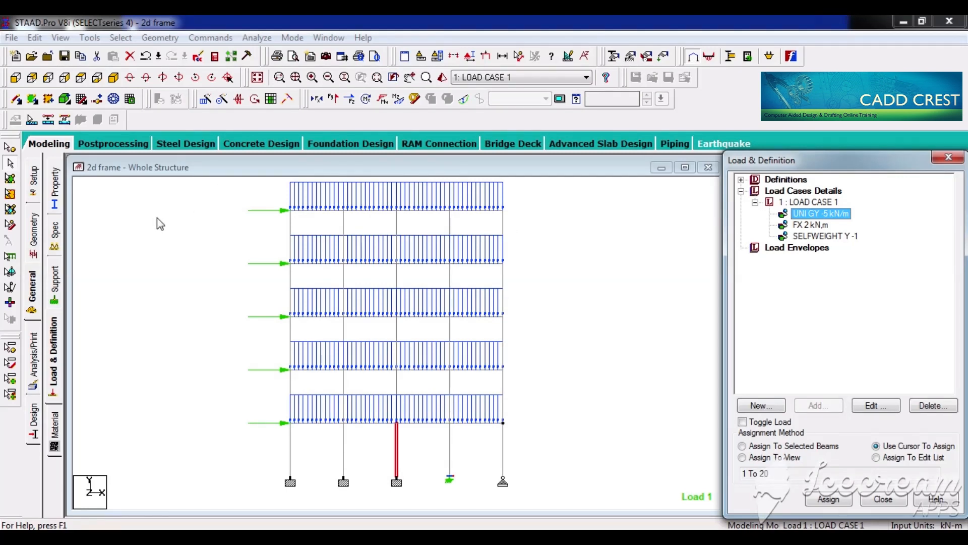
# Step: Open the postprocessing results for LOAD CASE 1 and show the summary of beam end forces
pyautogui.click(117, 148)
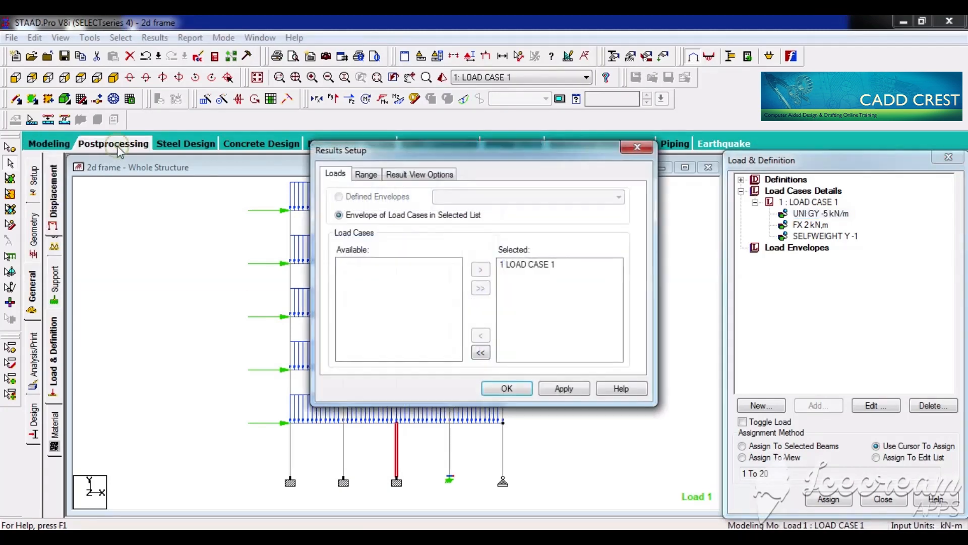
pyautogui.click(507, 388)
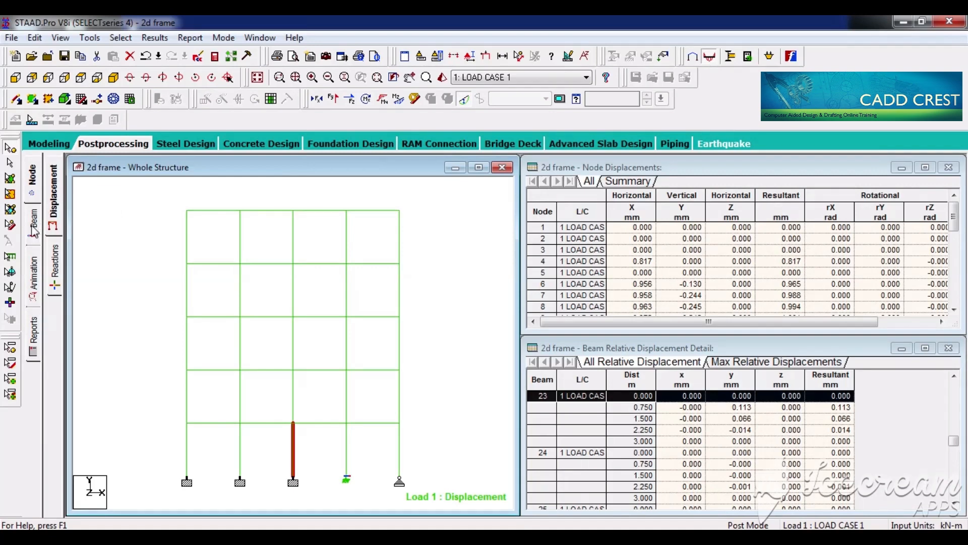
pyautogui.click(34, 228)
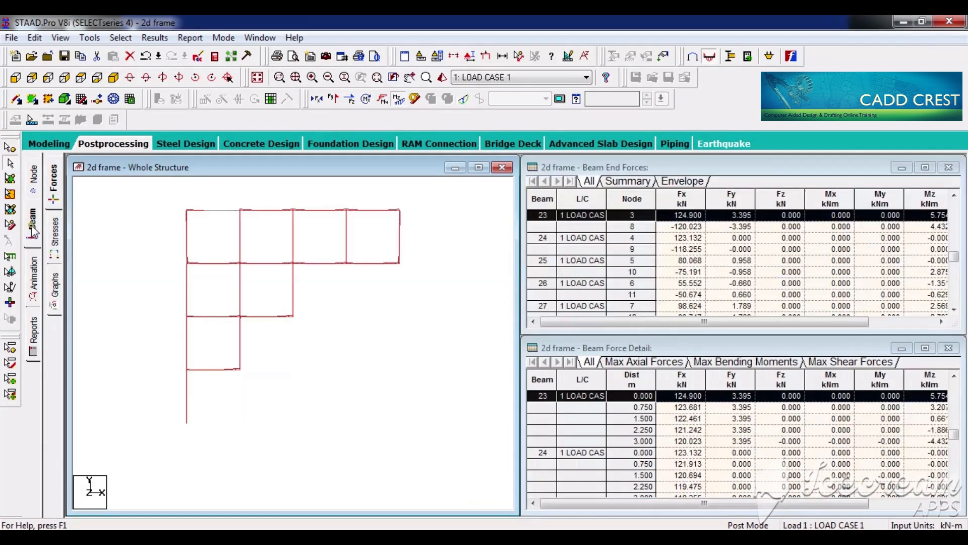
pyautogui.click(628, 181)
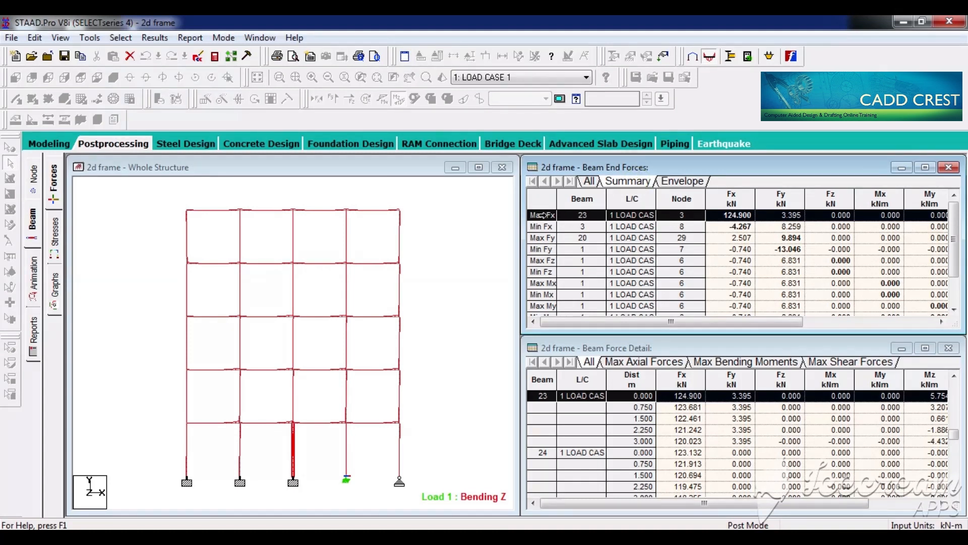
pyautogui.click(330, 179)
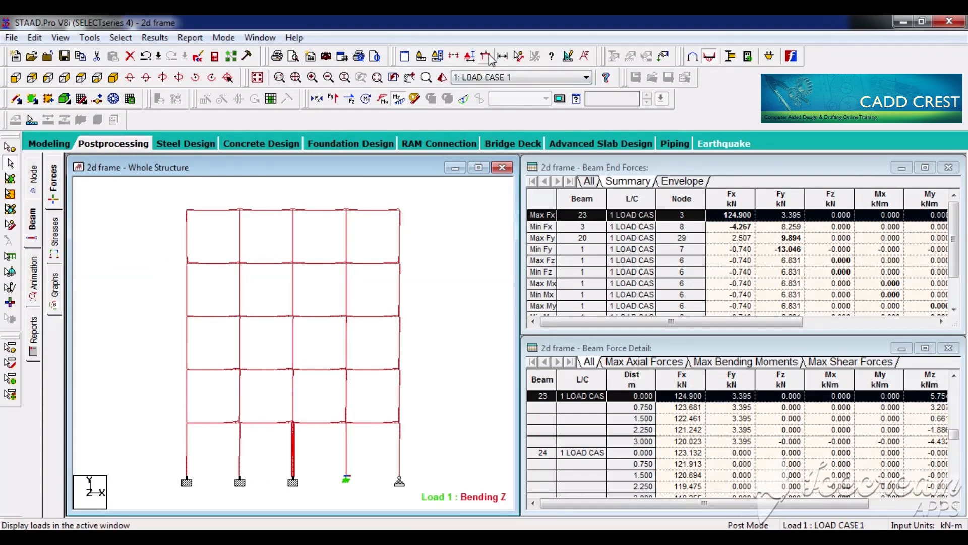
# Step: Display the applied loads on the bending diagram view, hide them again and clear the member selection
pyautogui.click(518, 56)
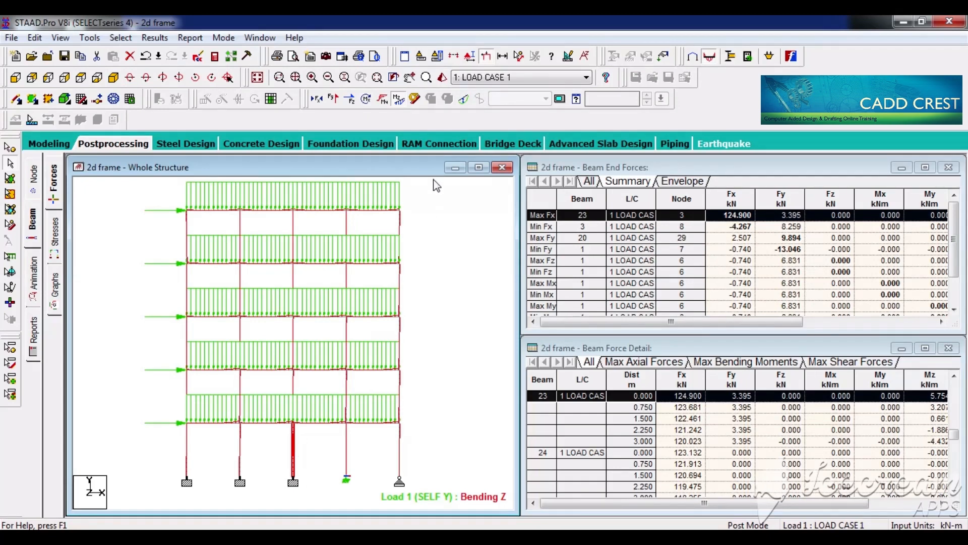
pyautogui.click(484, 61)
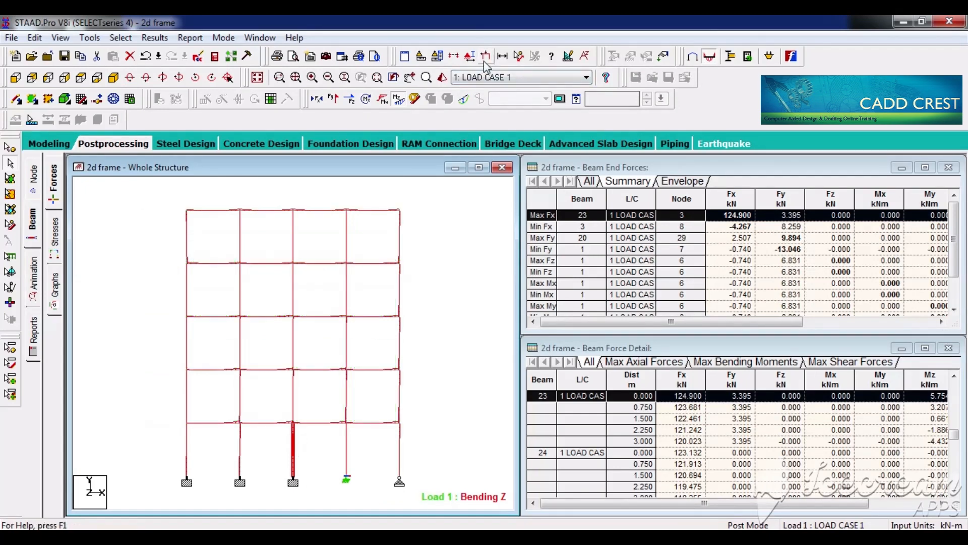
pyautogui.click(447, 277)
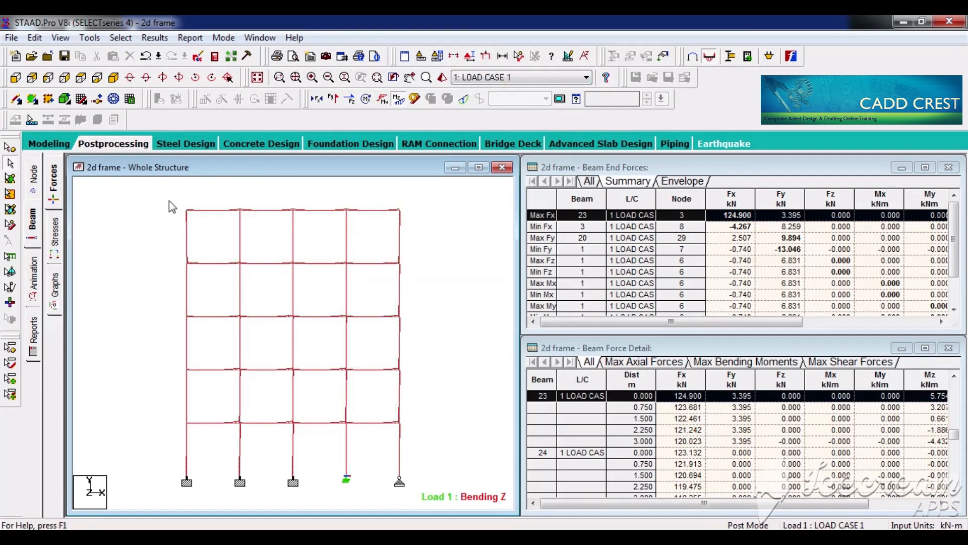
# Step: Highlight the roof-level beams across all four bays and clear the selection
pyautogui.moveTo(169, 200); pyautogui.dragTo(440, 220)
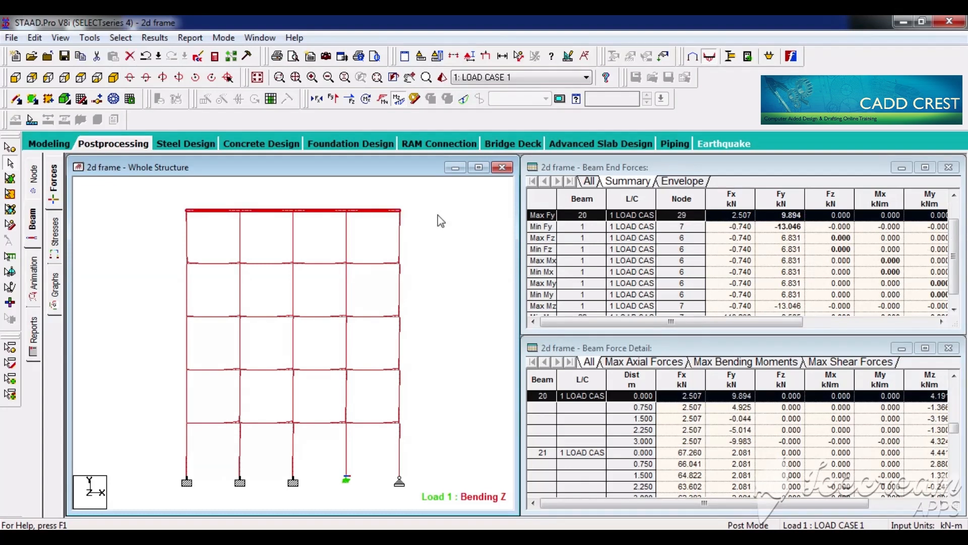
pyautogui.click(437, 213)
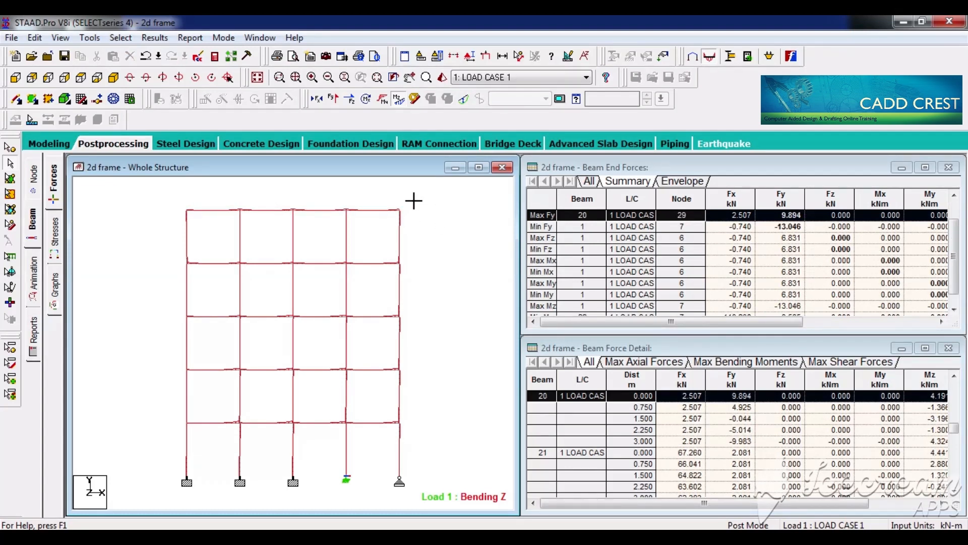
pyautogui.moveTo(414, 200); pyautogui.dragTo(437, 222)
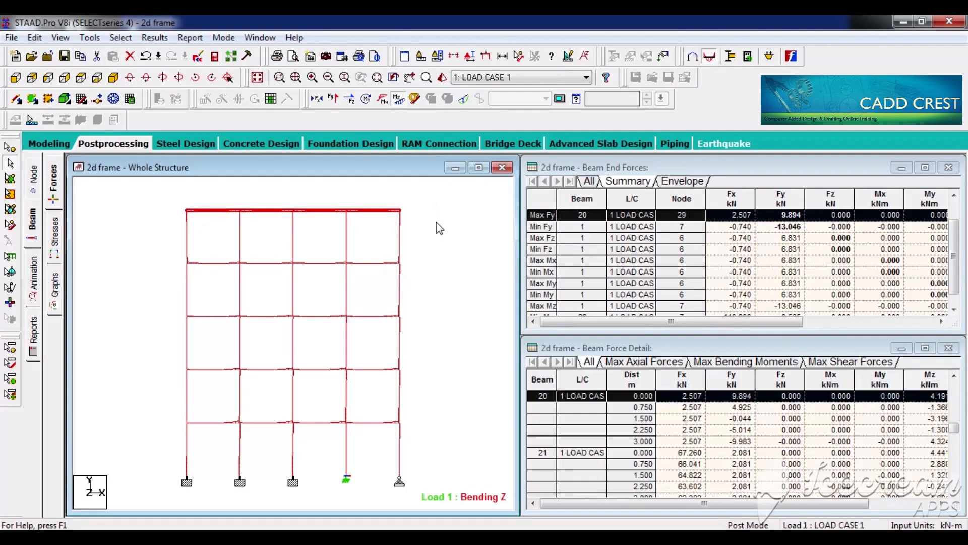
pyautogui.click(437, 222)
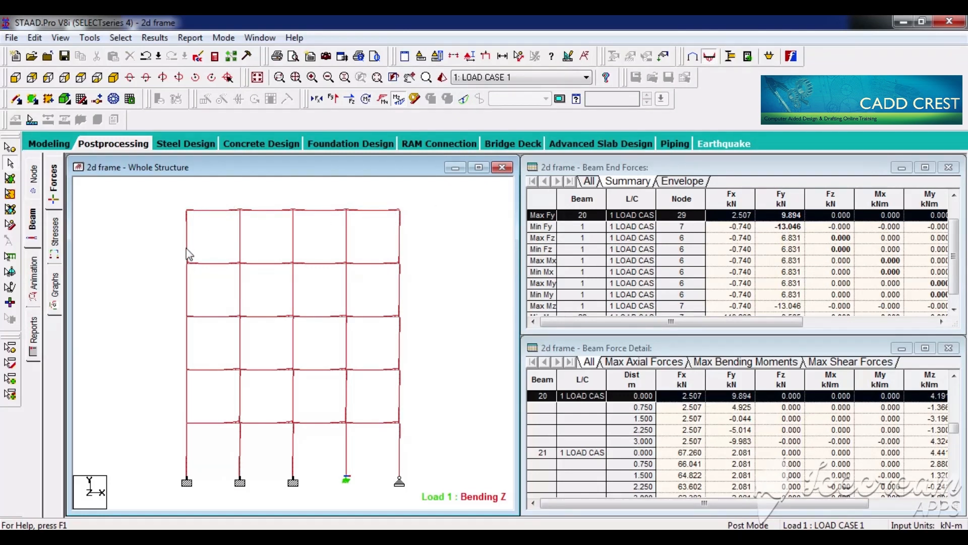
# Step: Highlight the beams and columns of each storey in turn, from the top storey down to the ground storey
pyautogui.moveTo(147, 197); pyautogui.dragTo(447, 248)
pyautogui.moveTo(167, 263); pyautogui.dragTo(443, 305)
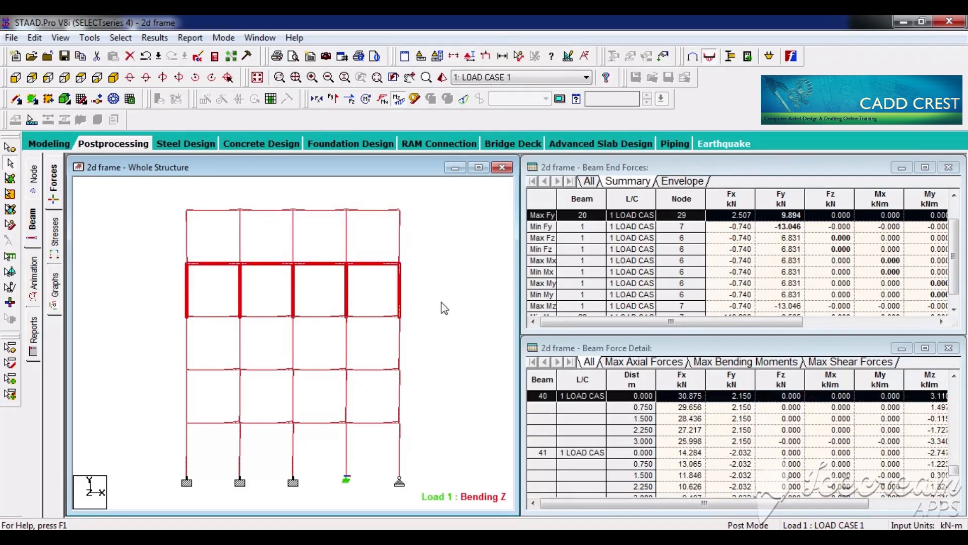
pyautogui.click(162, 318)
pyautogui.moveTo(379, 349); pyautogui.dragTo(423, 364)
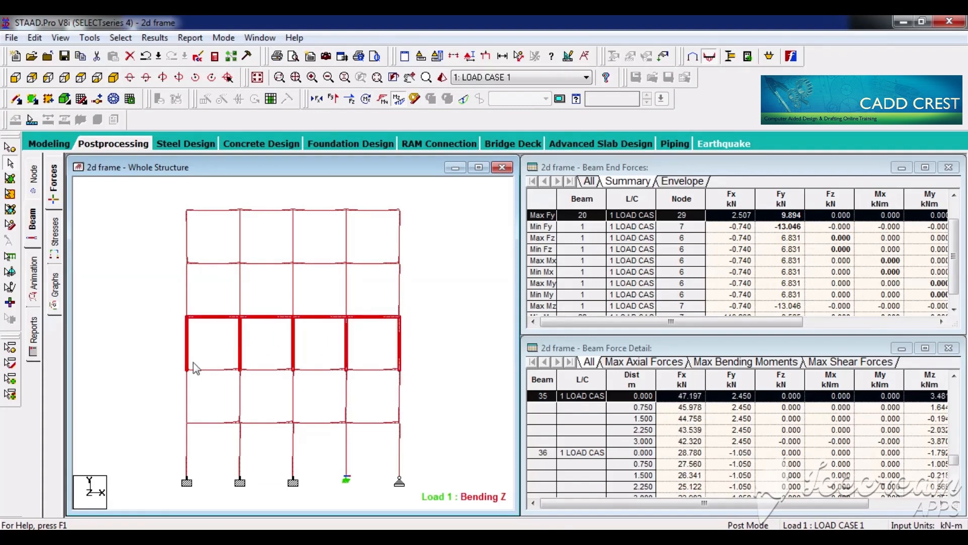
pyautogui.moveTo(193, 362); pyautogui.dragTo(418, 409)
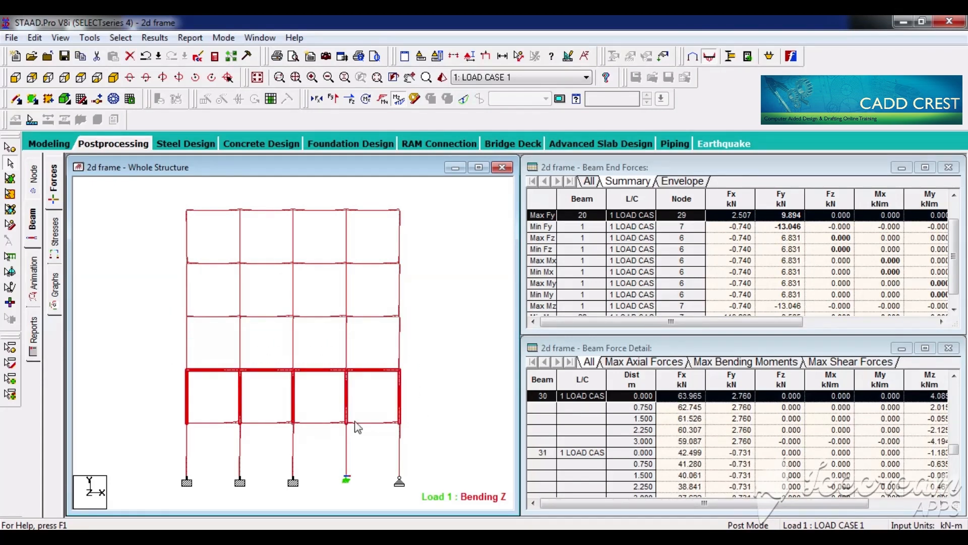
pyautogui.moveTo(165, 421); pyautogui.dragTo(360, 447)
pyautogui.moveTo(425, 488); pyautogui.dragTo(427, 489)
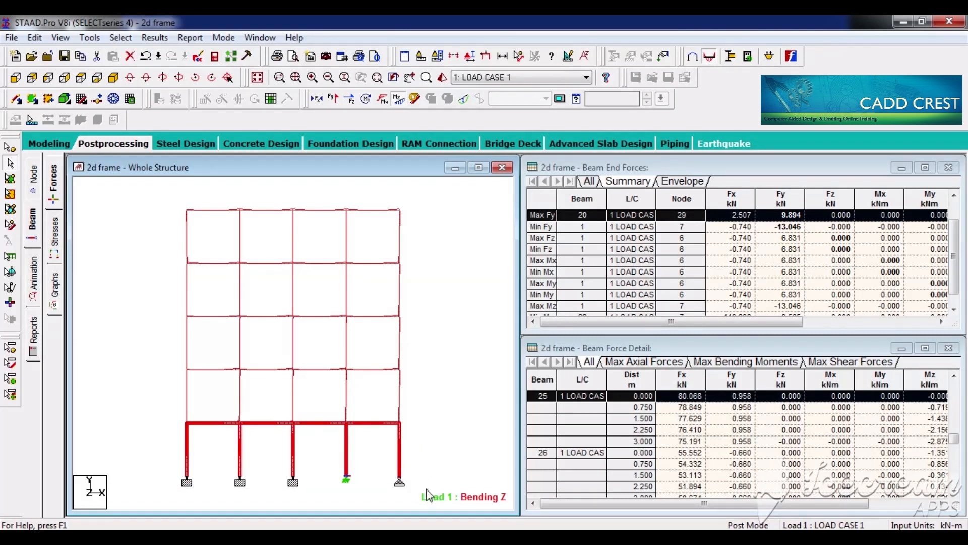
# Step: Compare the forces in the ground-storey columns, selecting them together, the middle and outer ones singly, and finally the three inner ones
pyautogui.moveTo(156, 446); pyautogui.dragTo(450, 480)
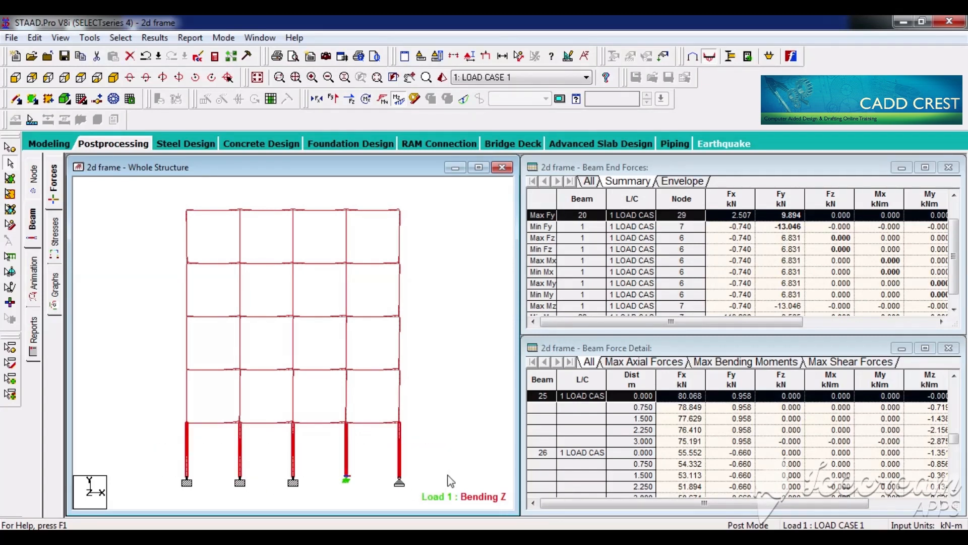
pyautogui.click(294, 457)
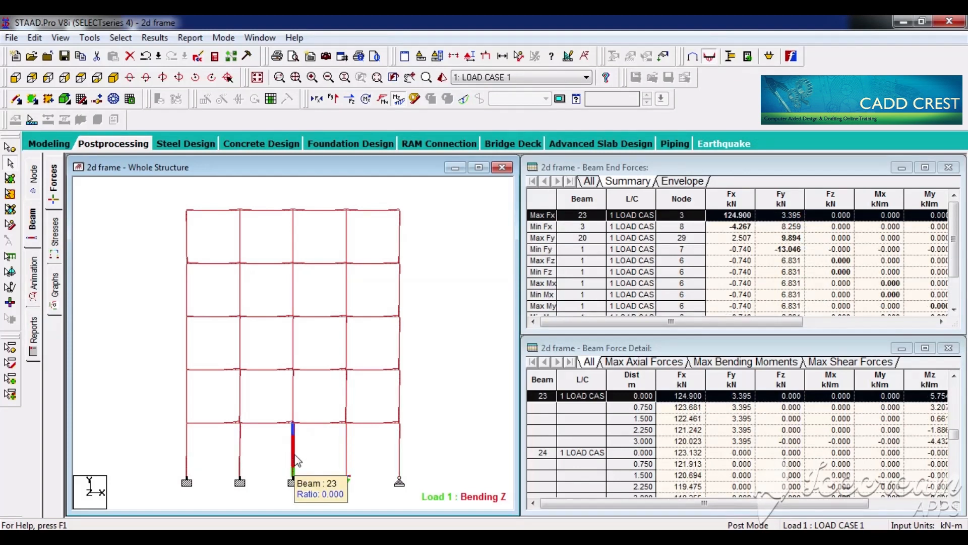
pyautogui.click(186, 446)
pyautogui.moveTo(218, 404); pyautogui.dragTo(189, 429)
pyautogui.click(400, 453)
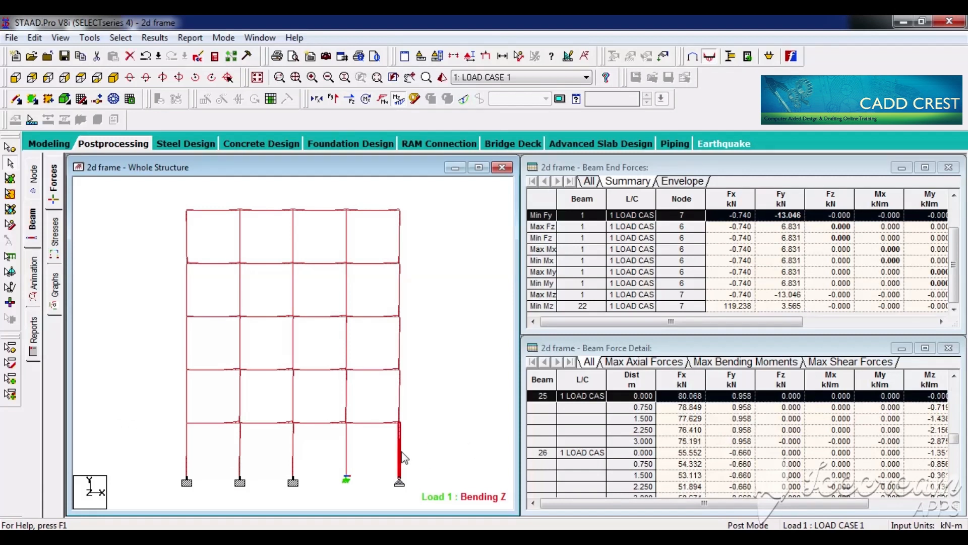
pyautogui.click(188, 459)
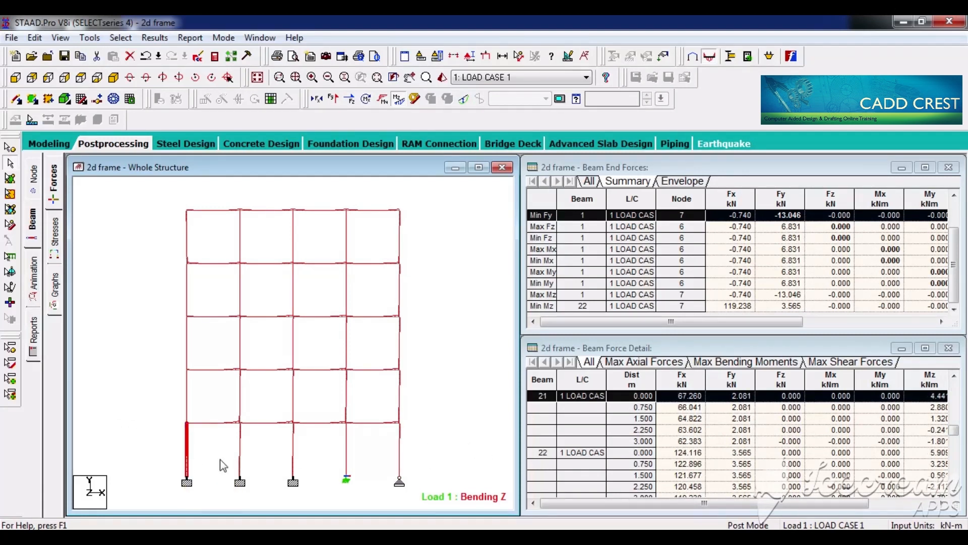
pyautogui.moveTo(366, 462); pyautogui.dragTo(225, 448)
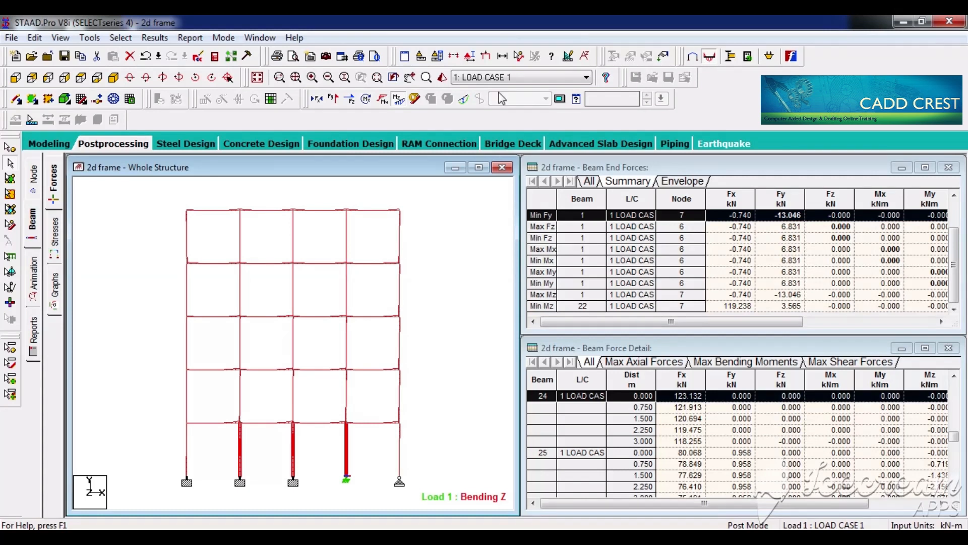
# Step: Measure the node spacing of the first three bays along the first-floor beams and remove the displayed dimensions
pyautogui.click(519, 56)
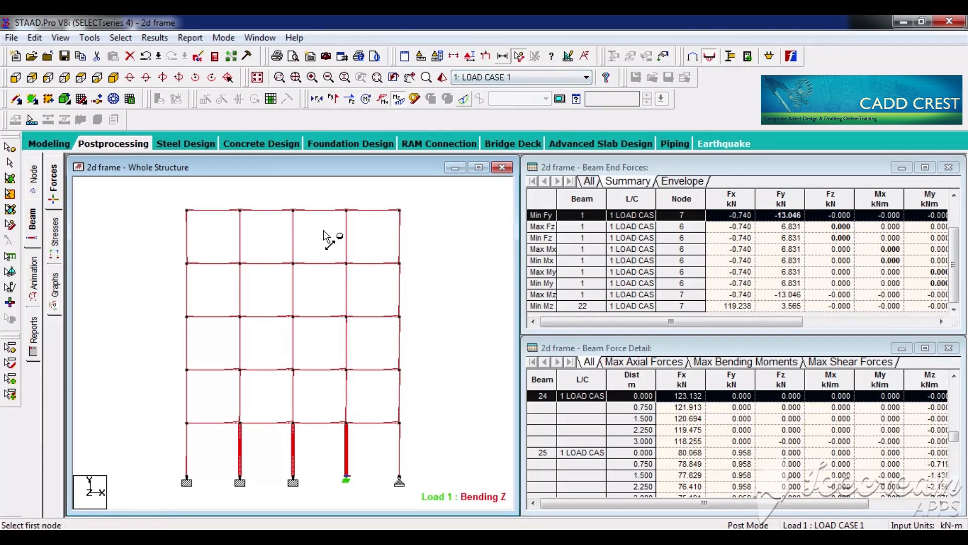
pyautogui.click(186, 423)
pyautogui.click(239, 423)
pyautogui.click(239, 422)
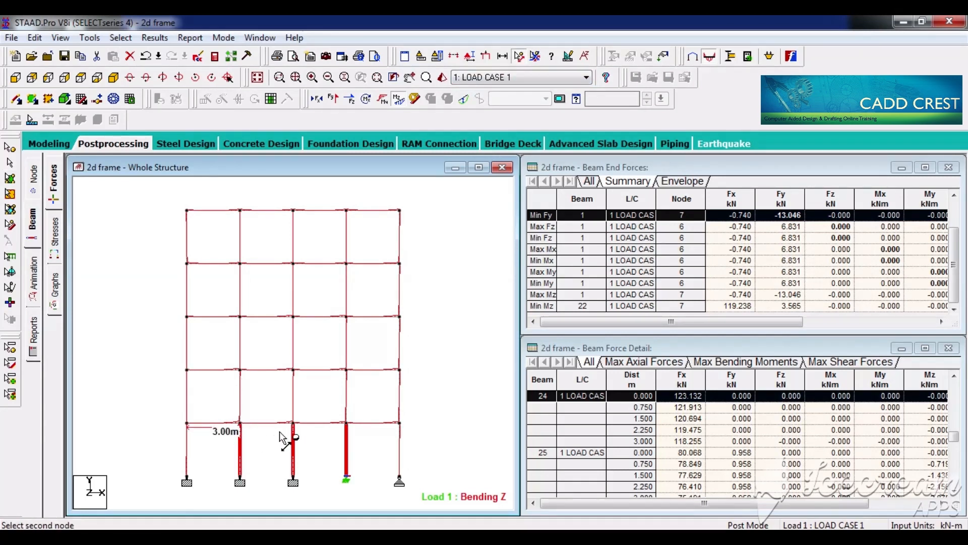
pyautogui.click(293, 422)
pyautogui.click(294, 423)
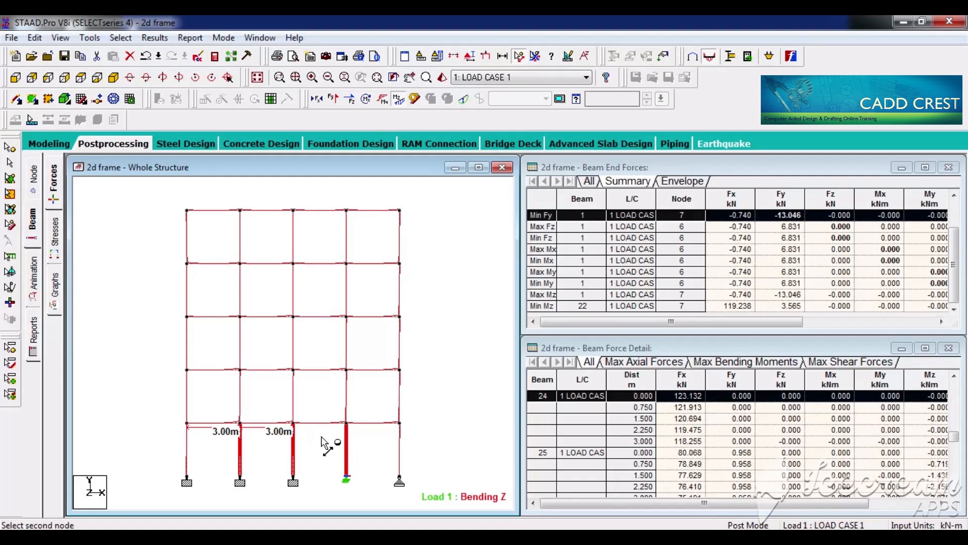
pyautogui.click(346, 423)
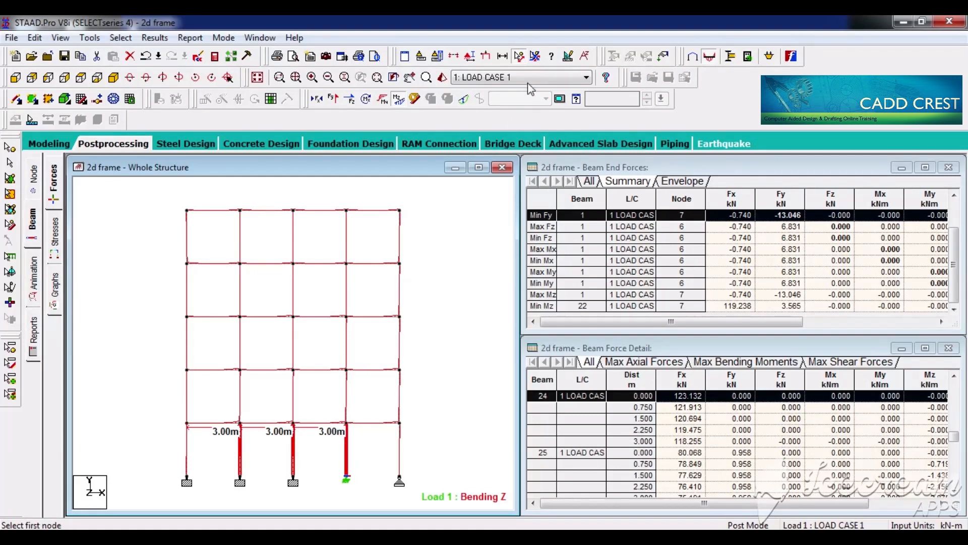
pyautogui.click(536, 56)
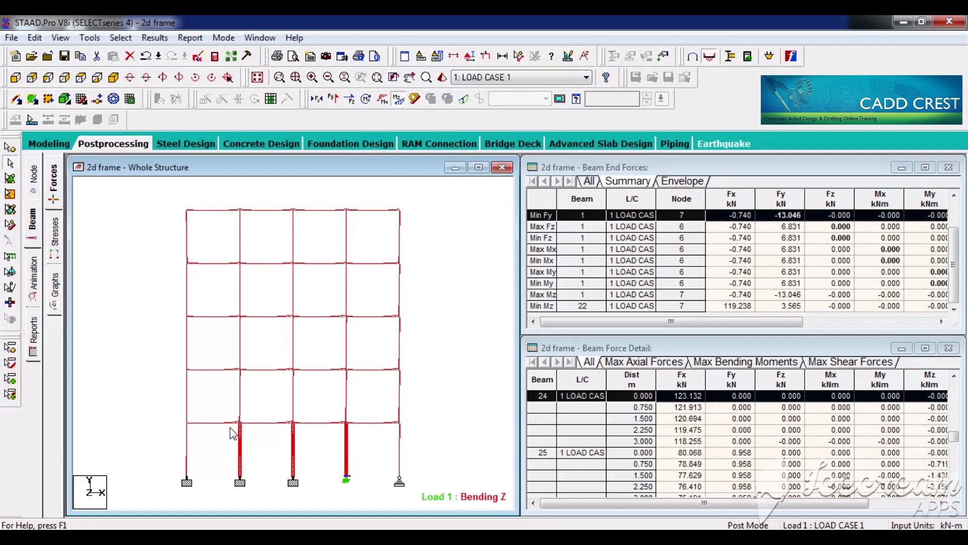
# Step: Compare the forces of the three inner ground-storey columns one at a time, ending with the middle column selected
pyautogui.click(243, 447)
pyautogui.click(294, 456)
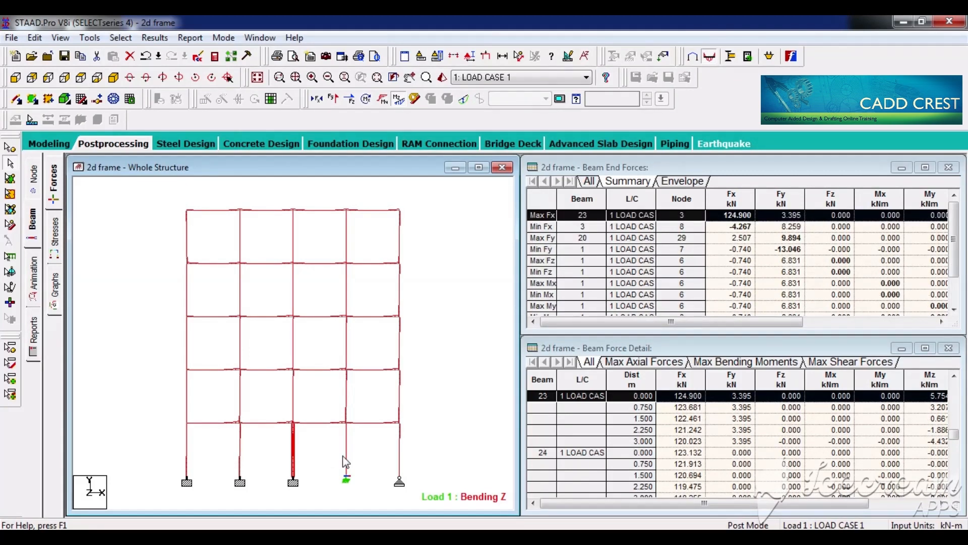
pyautogui.click(347, 460)
pyautogui.click(316, 461)
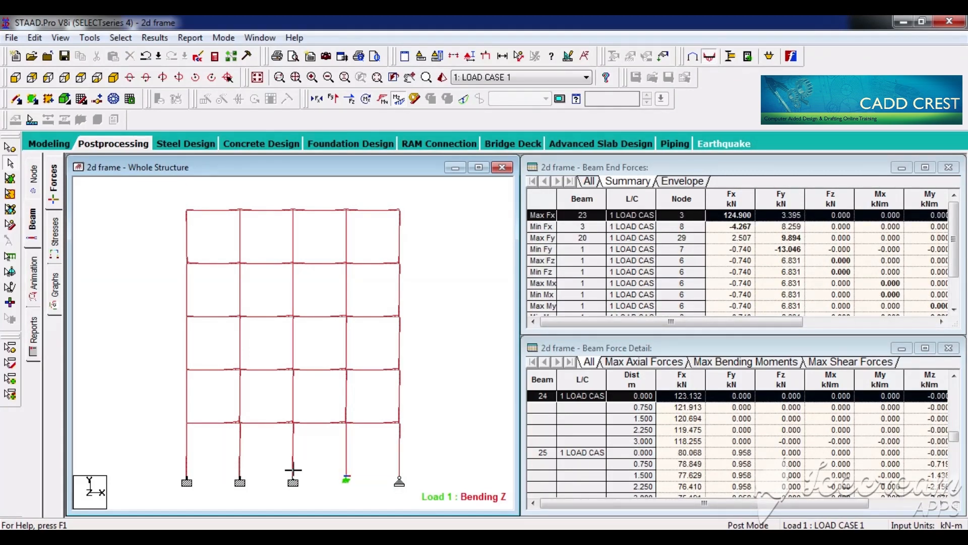
pyautogui.click(293, 460)
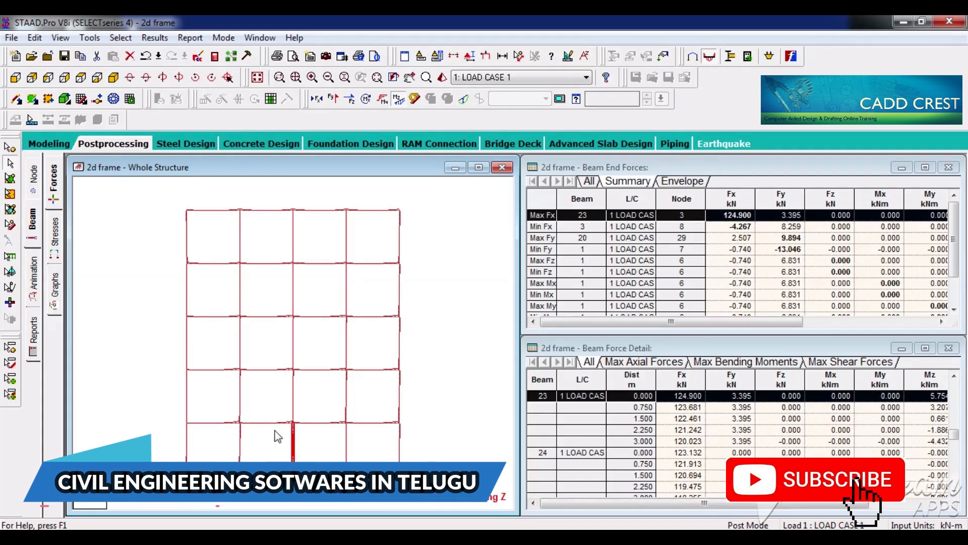
# Step: Examine the IS-456 concrete design details of the middle ground-storey column and close its properties
pyautogui.doubleClick(293, 444)
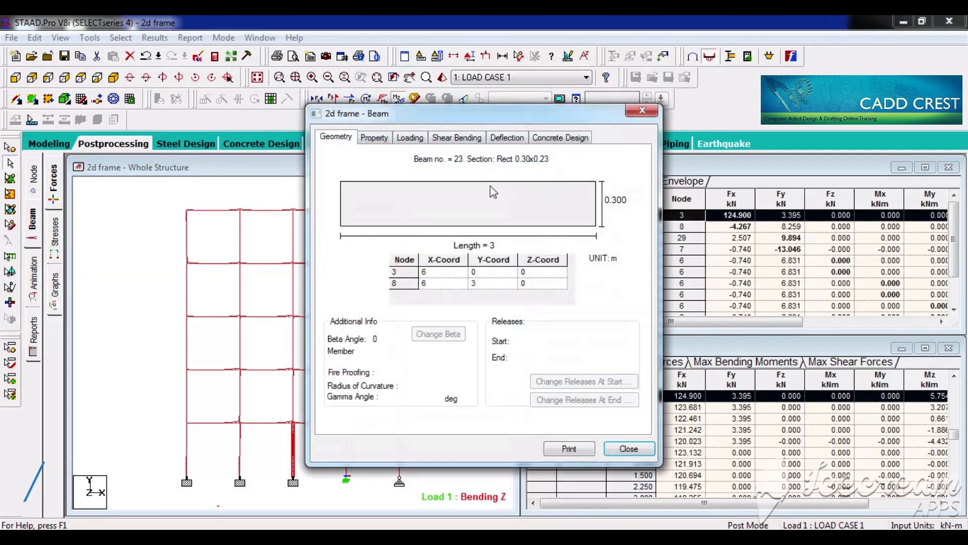
pyautogui.click(566, 143)
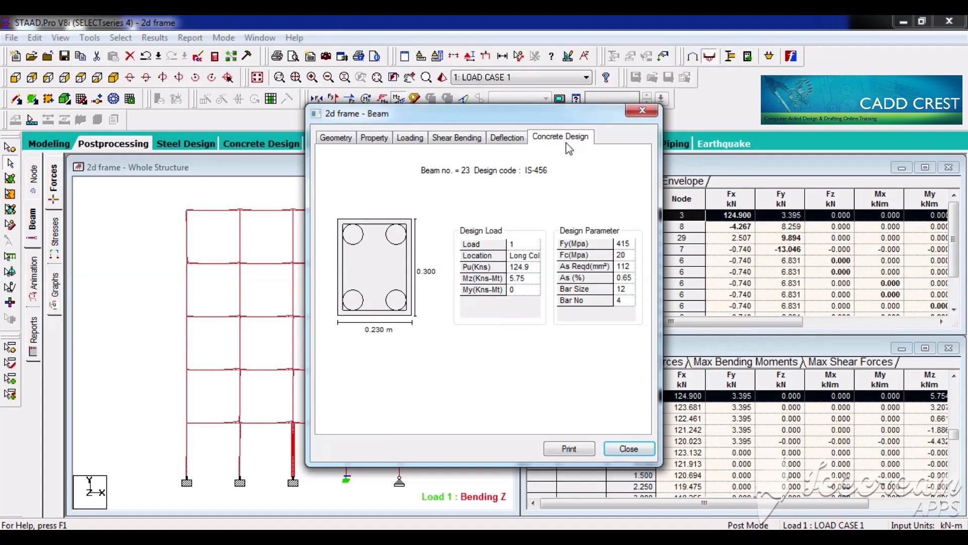
pyautogui.click(642, 110)
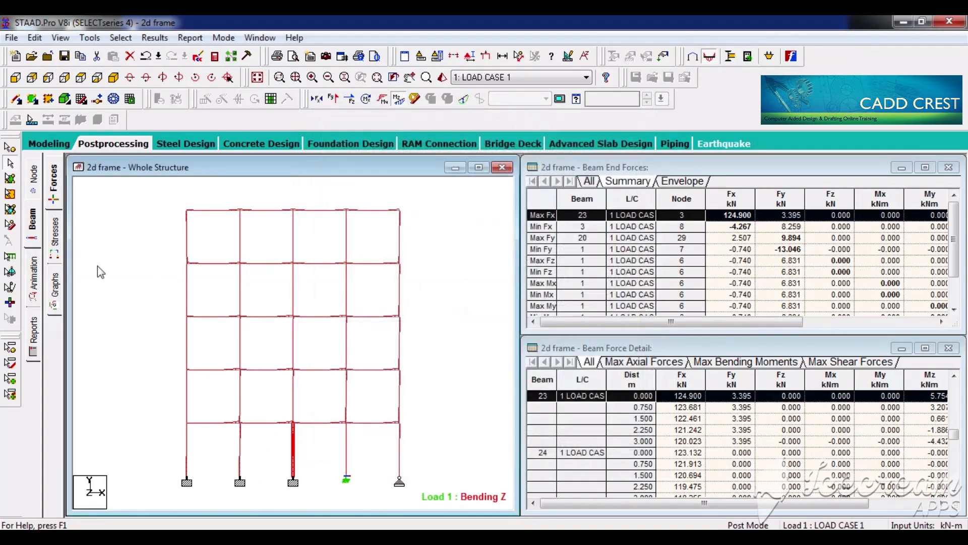
# Step: Show the beam force graphs and compare the bending, shear and axial diagrams of the ground-storey columns individually
pyautogui.click(57, 293)
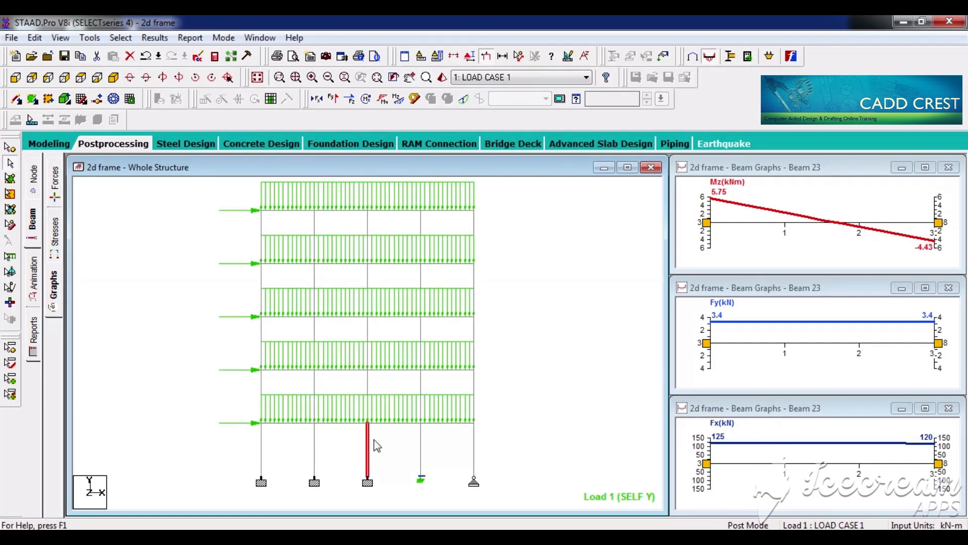
pyautogui.click(314, 454)
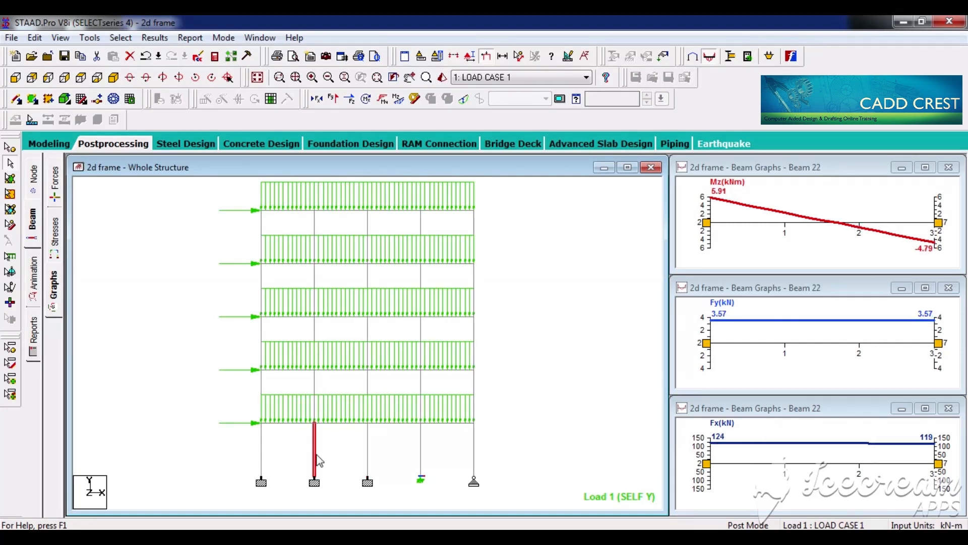
pyautogui.click(421, 458)
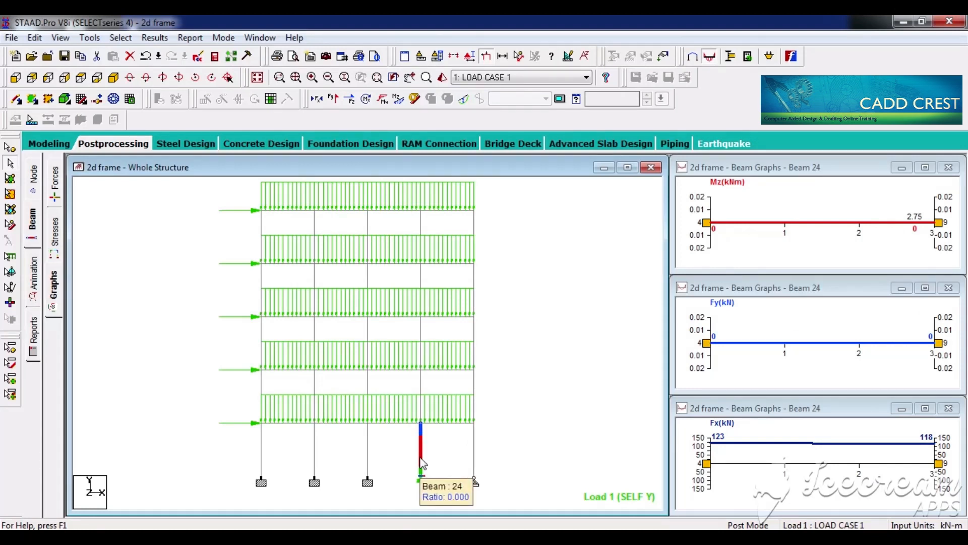
pyautogui.click(474, 459)
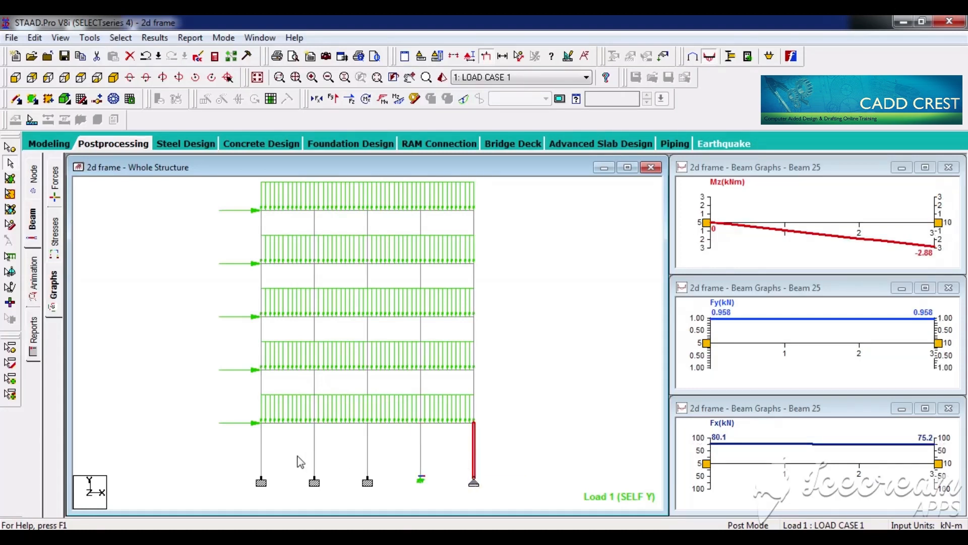
pyautogui.click(261, 455)
pyautogui.click(368, 460)
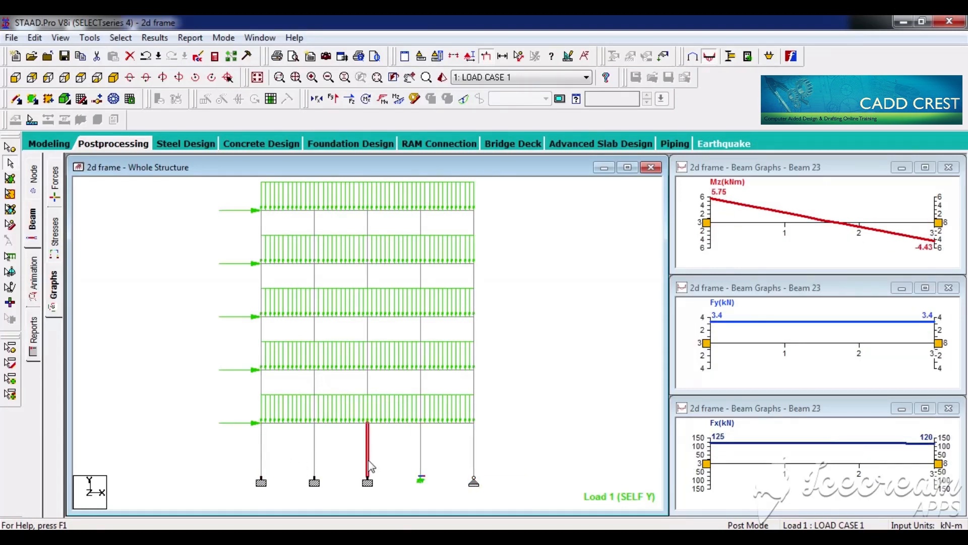
# Step: Examine the force graphs of the middle column line storey by storey, from the top storey down to the ground storey
pyautogui.click(368, 228)
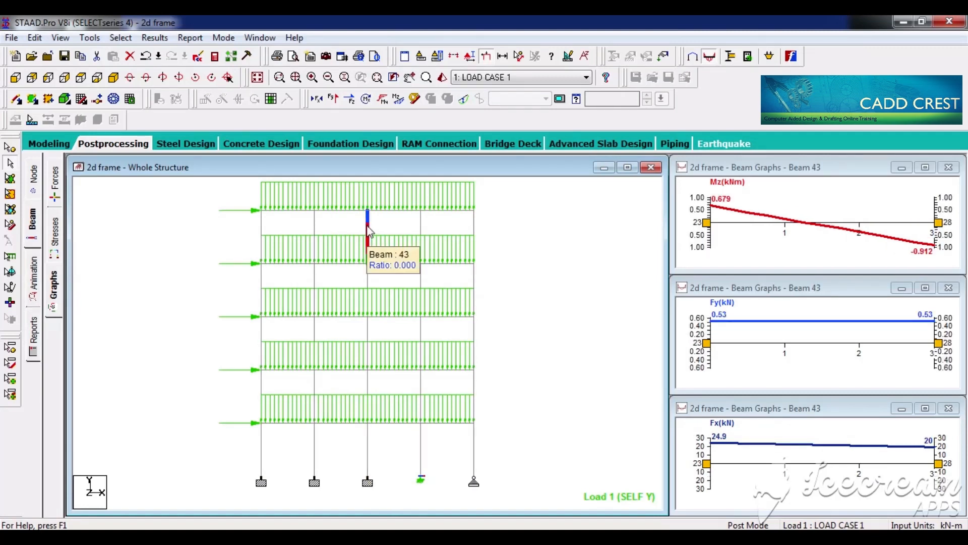
pyautogui.click(369, 284)
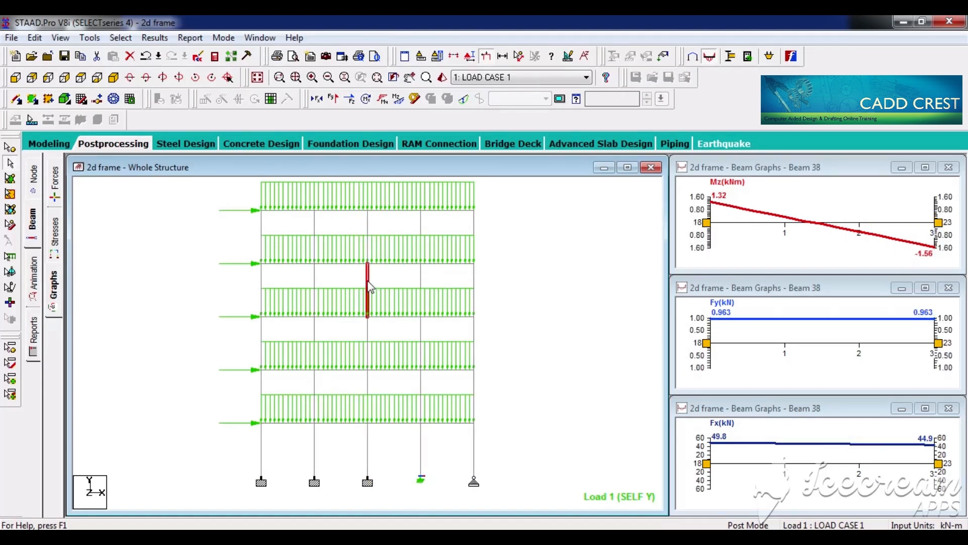
pyautogui.click(368, 336)
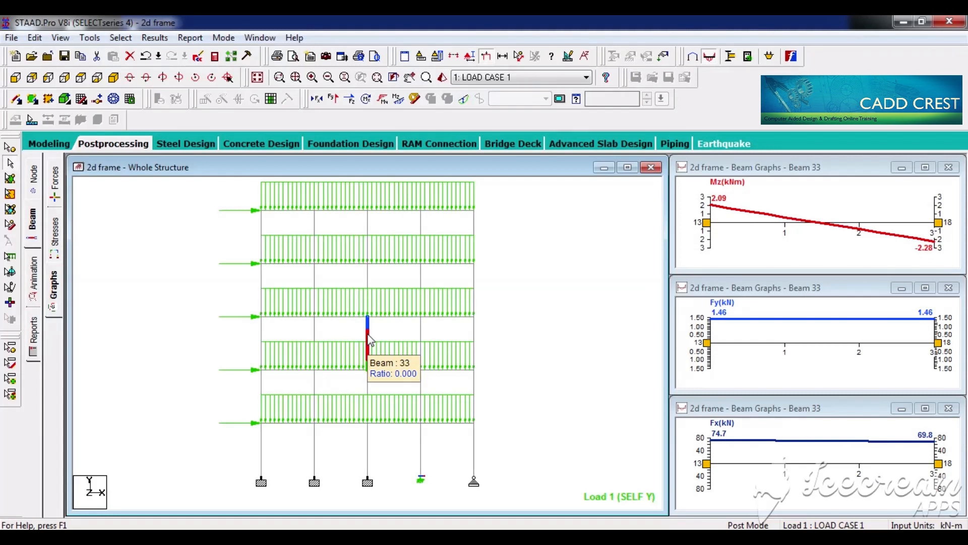
pyautogui.click(369, 389)
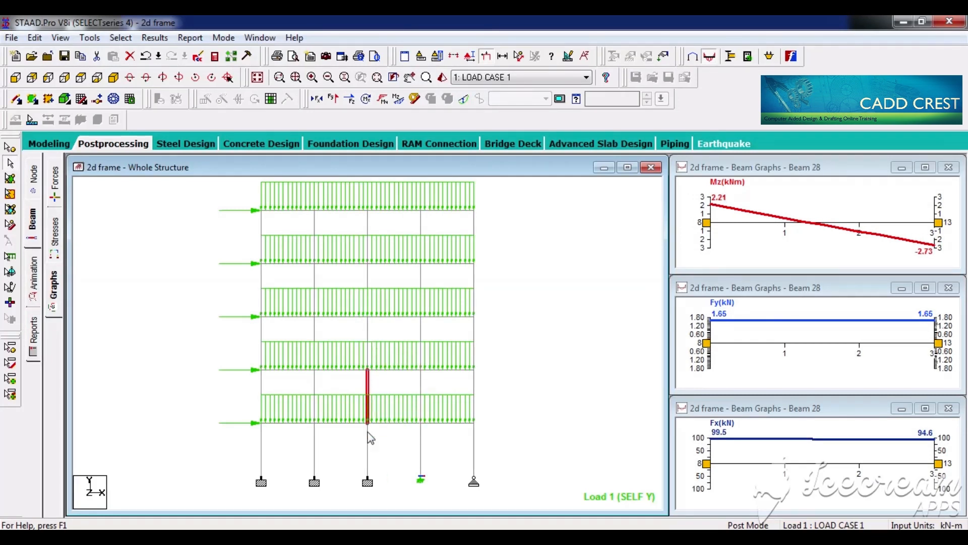
pyautogui.click(368, 460)
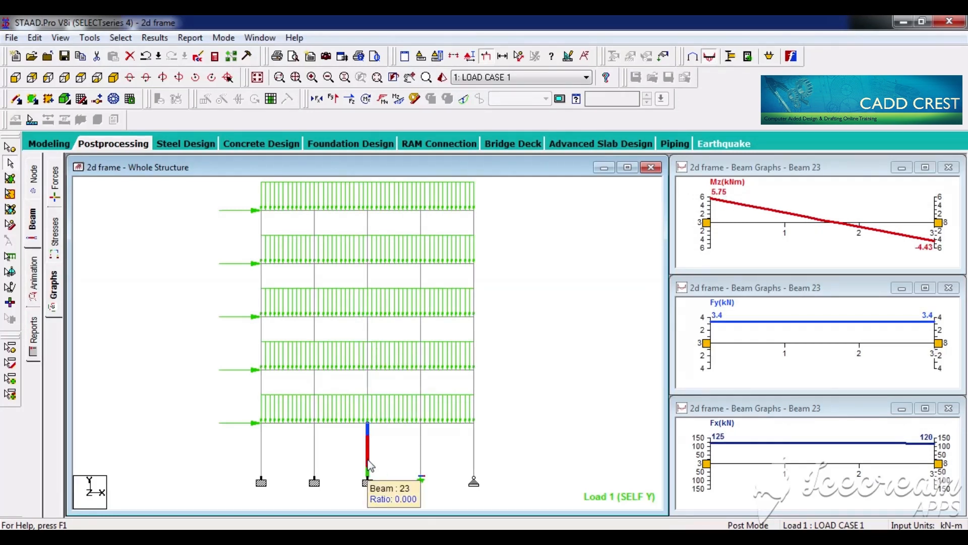
# Step: Highlight the whole row of ground-storey columns, clear the selection and return to Modeling mode
pyautogui.moveTo(234, 437); pyautogui.dragTo(615, 477)
pyautogui.click(614, 478)
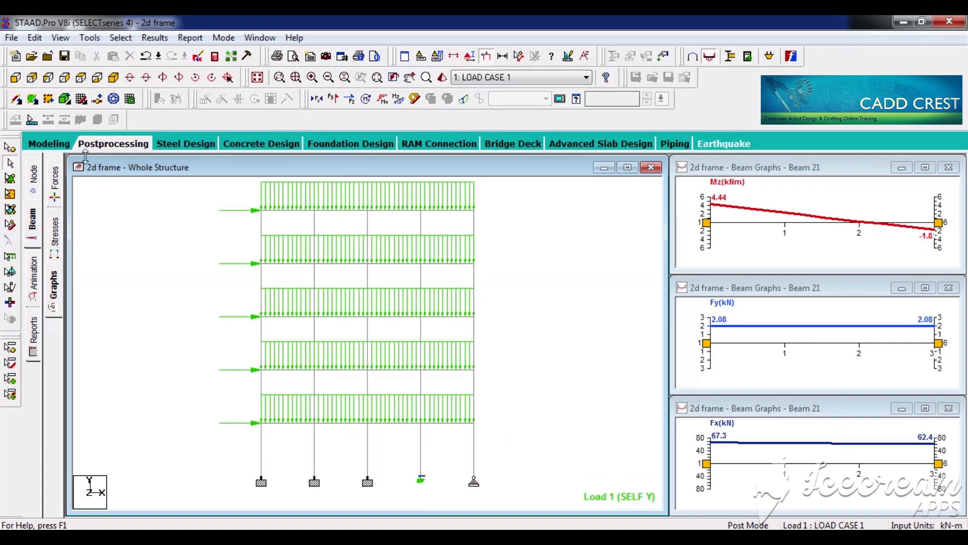
pyautogui.click(69, 148)
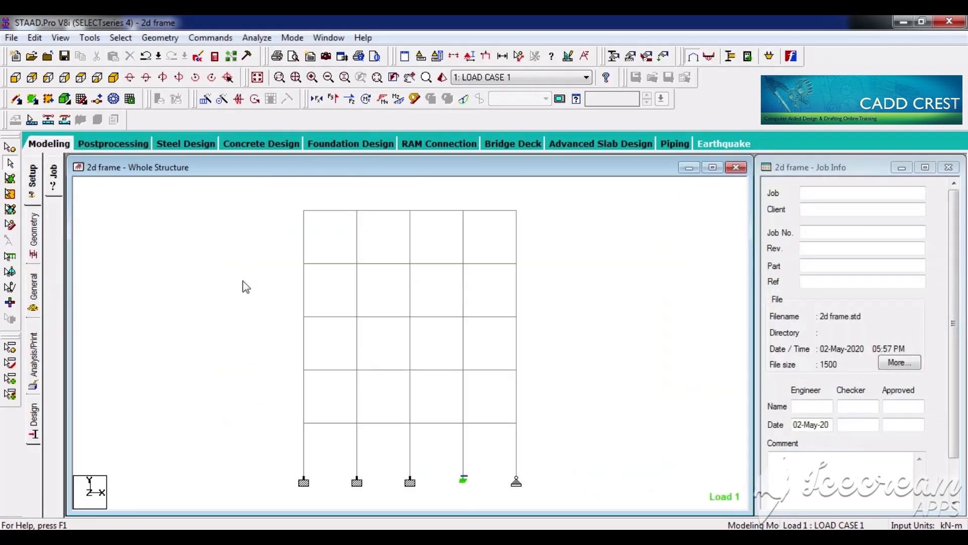